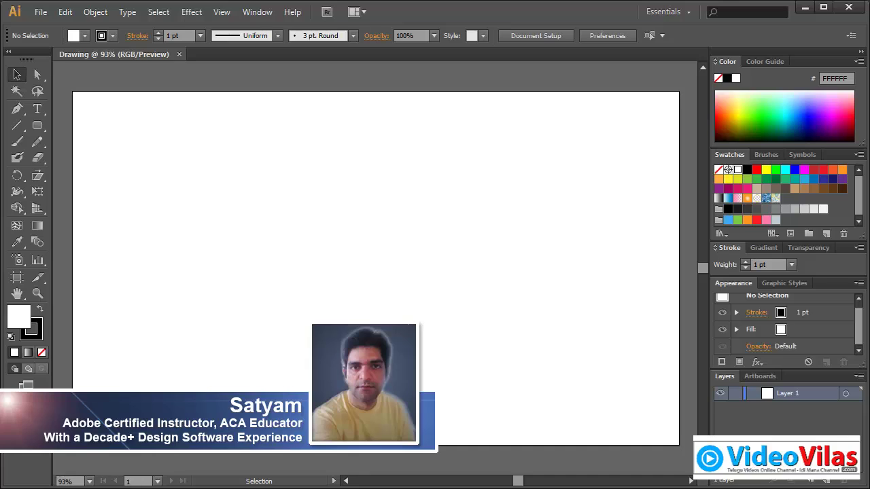
Tear off the Line Segment tool group into a floating panel over the canvas.
click(40, 127)
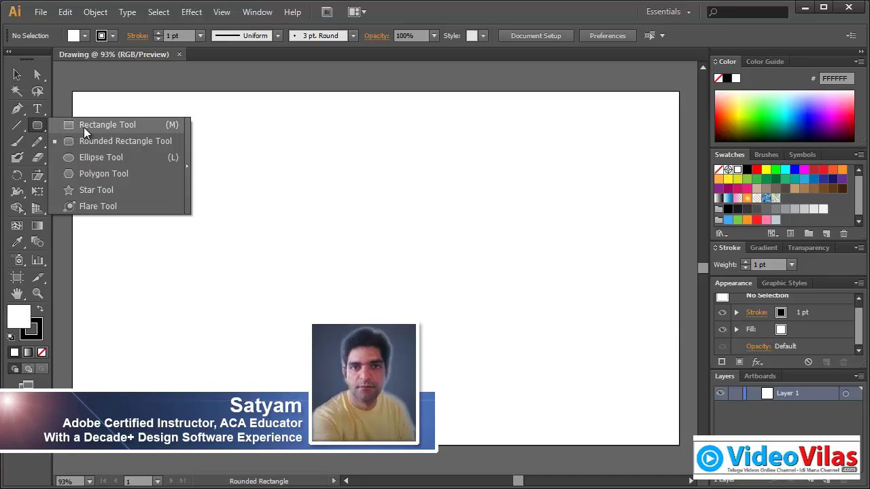
click(109, 128)
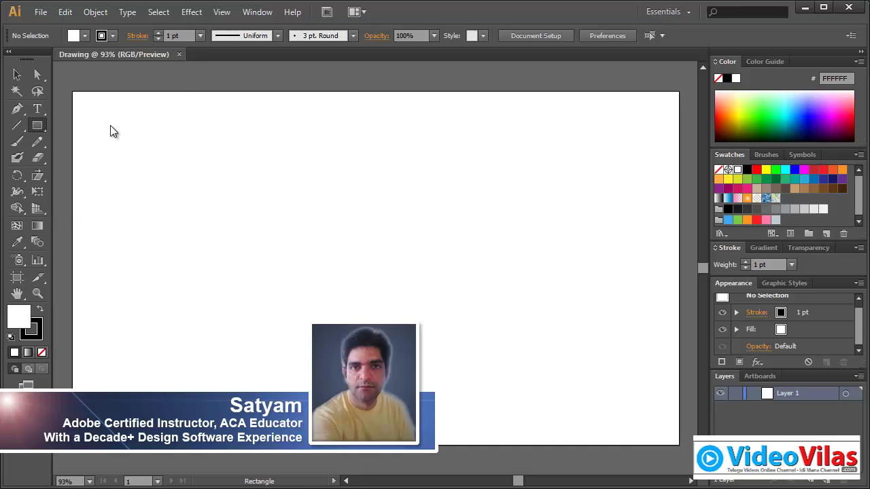
click(17, 127)
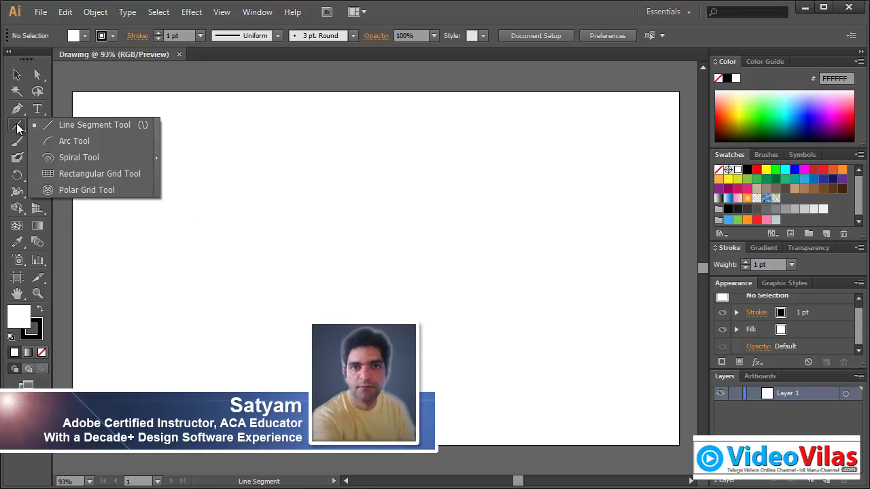
click(156, 141)
drag(98, 134, 221, 99)
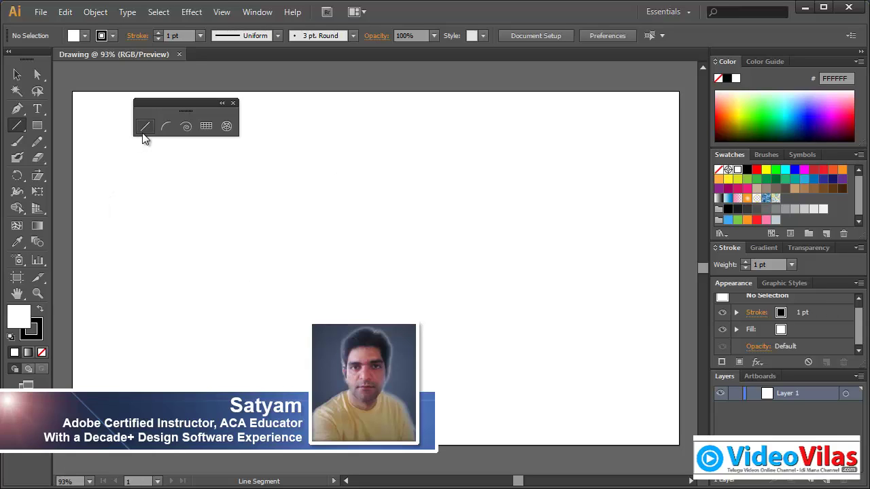
Draw a diagonal straight line and give it a 5 pt red stroke.
drag(127, 231, 375, 165)
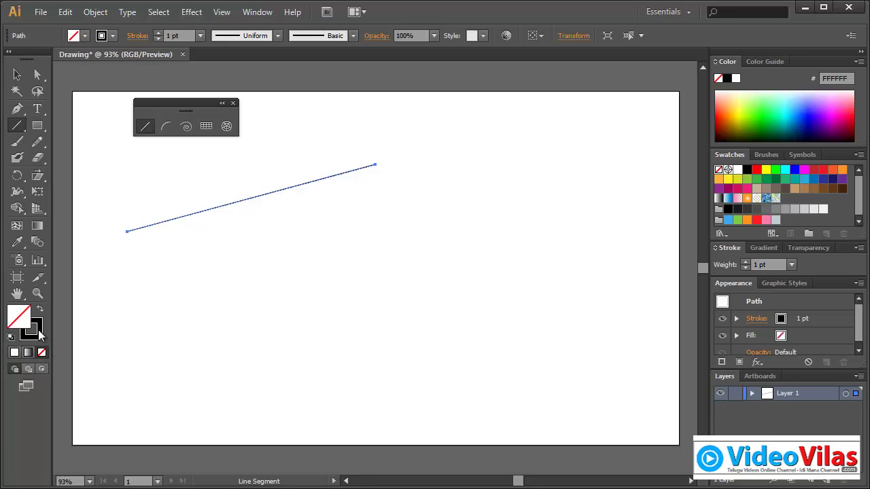
click(200, 38)
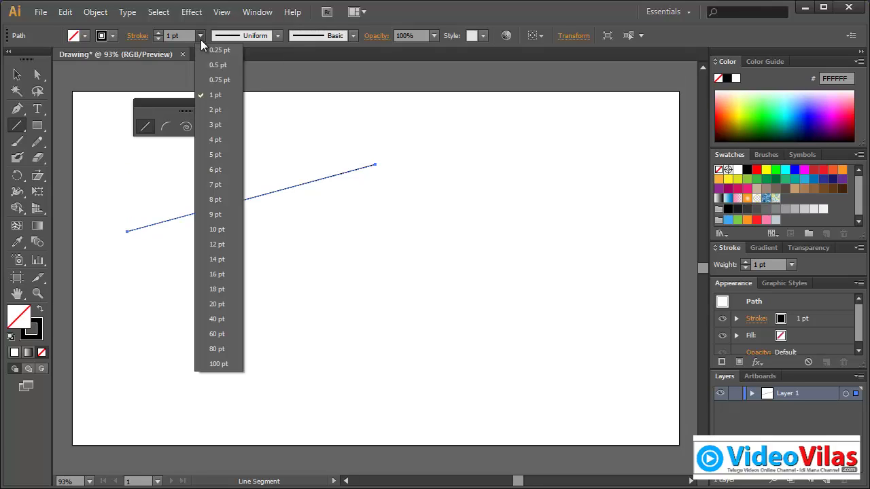
click(216, 155)
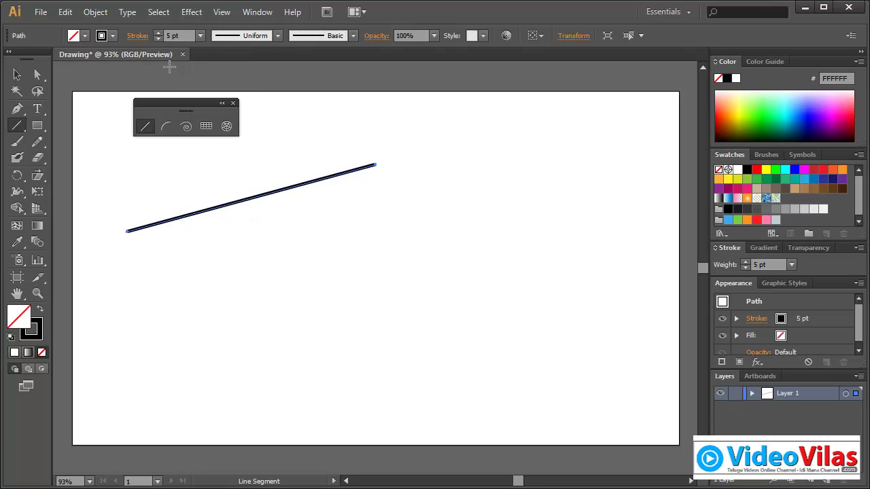
click(113, 36)
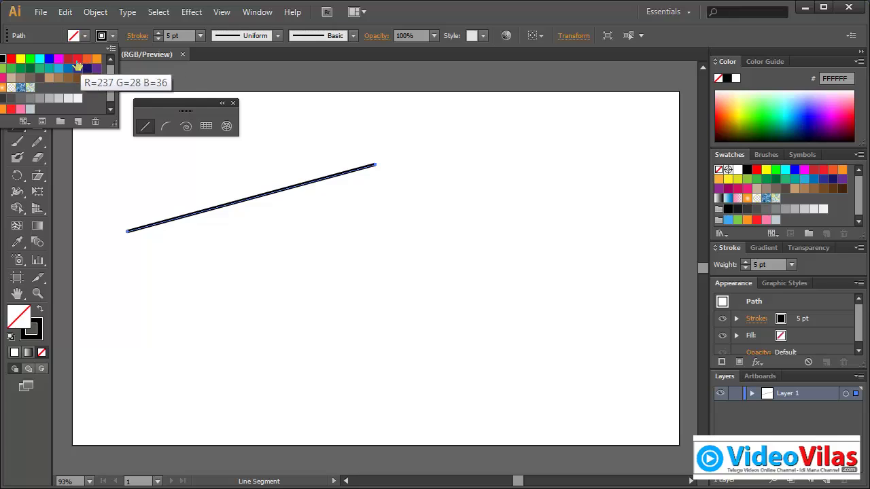
click(77, 60)
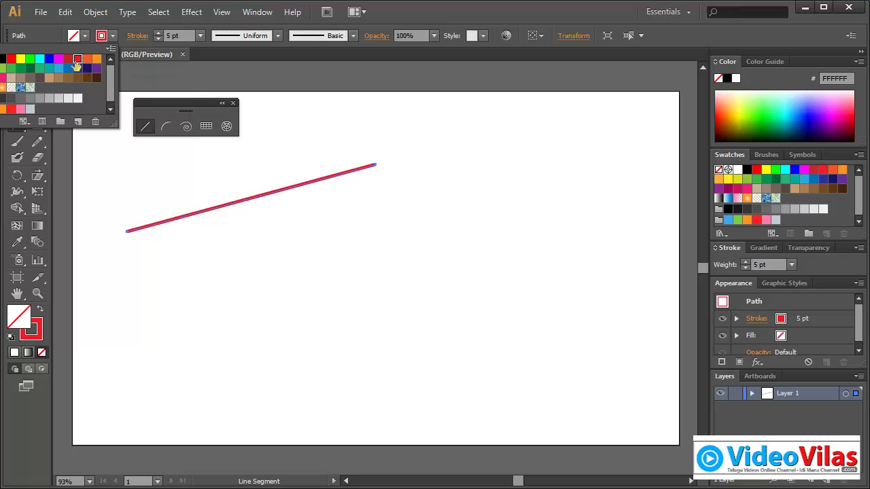
click(344, 71)
Reset the line to the default black stroke, set its fill to None, and deselect it.
click(10, 338)
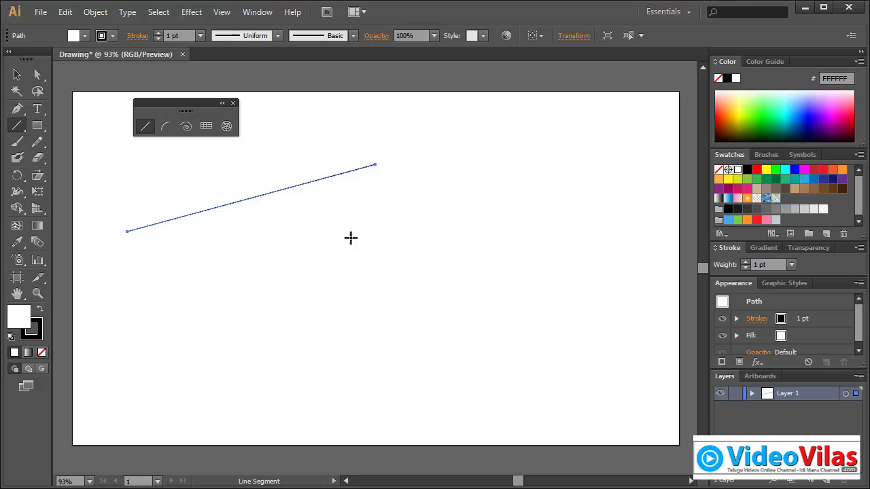
click(113, 37)
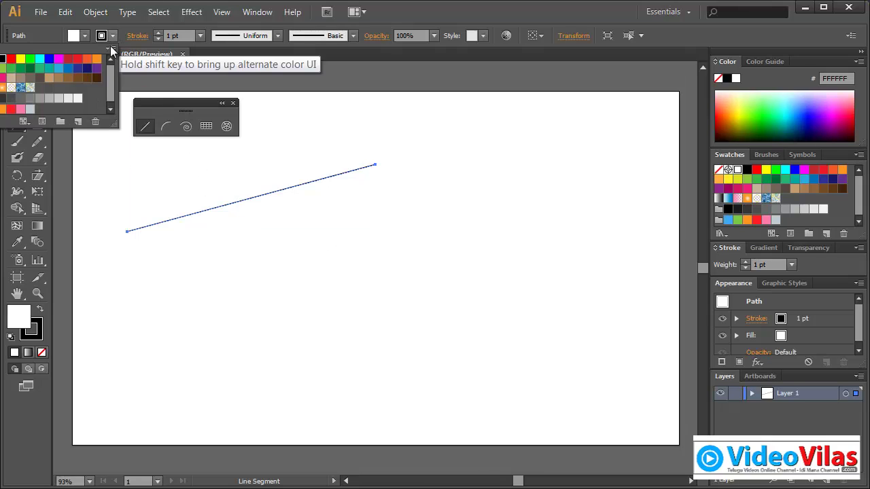
click(390, 16)
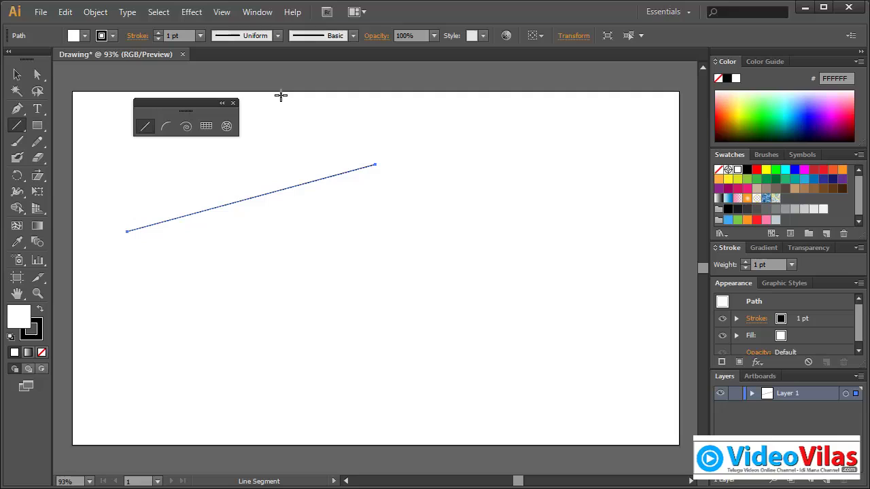
click(85, 36)
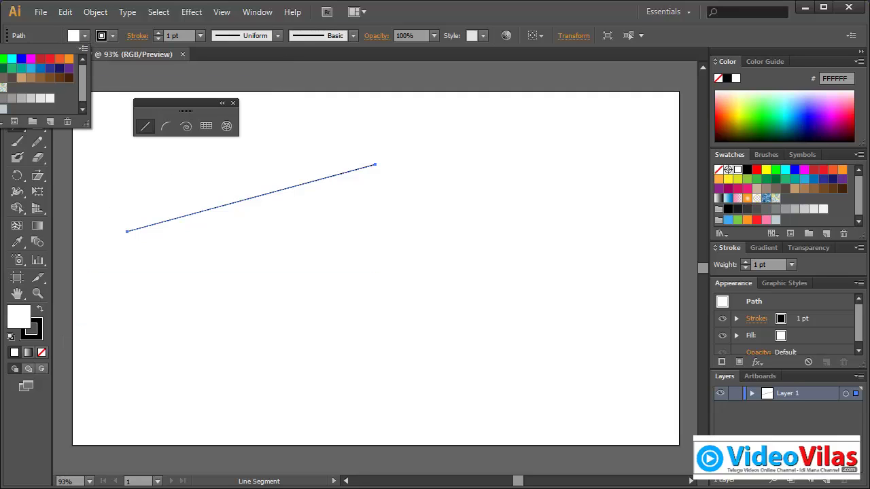
key(slash)
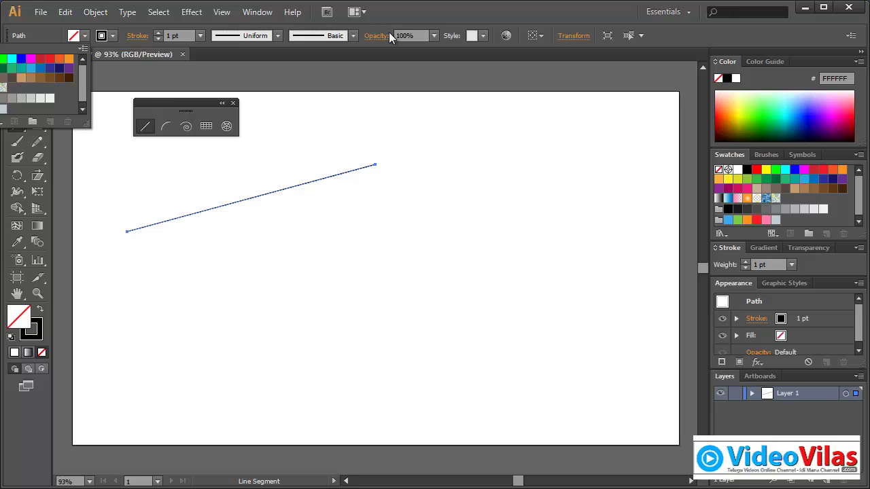
click(406, 15)
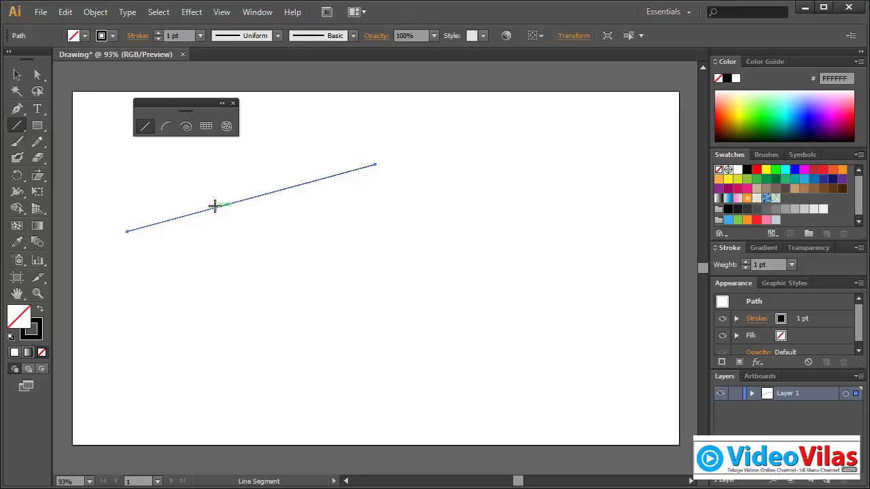
key(v)
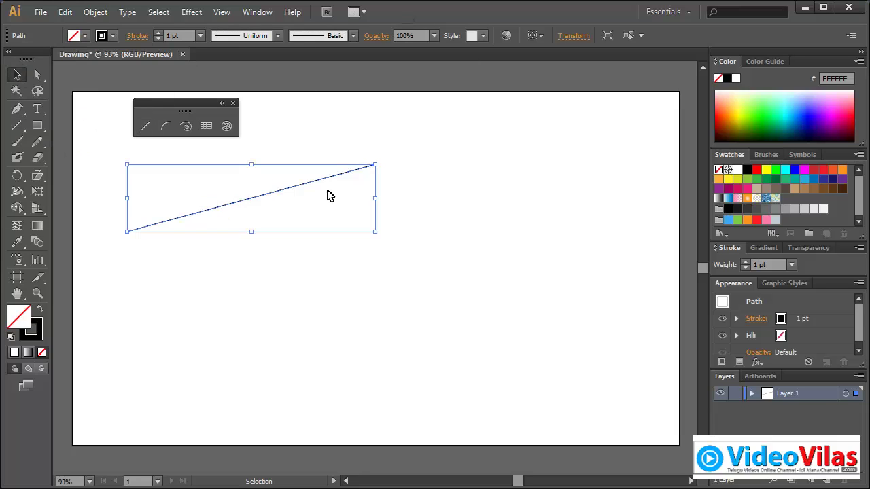
click(321, 165)
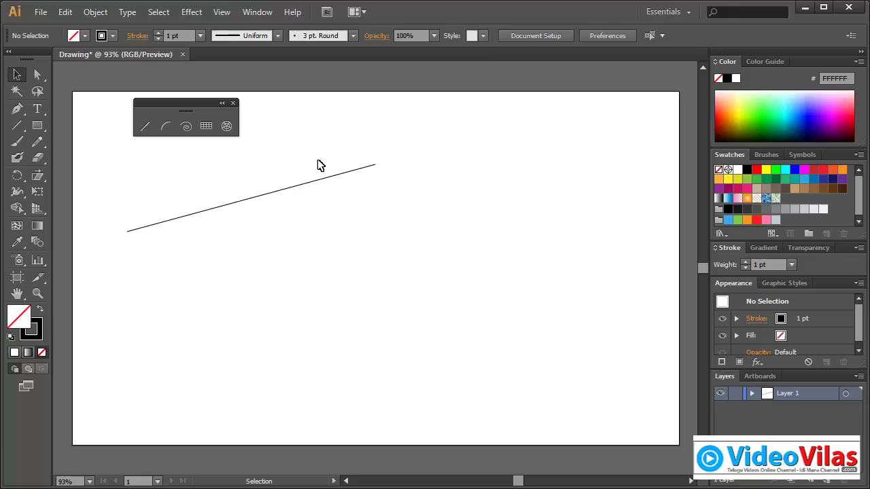
Draw two opposing arcs below the line and a spiral on the right.
click(168, 127)
drag(202, 344, 335, 210)
drag(388, 193, 233, 335)
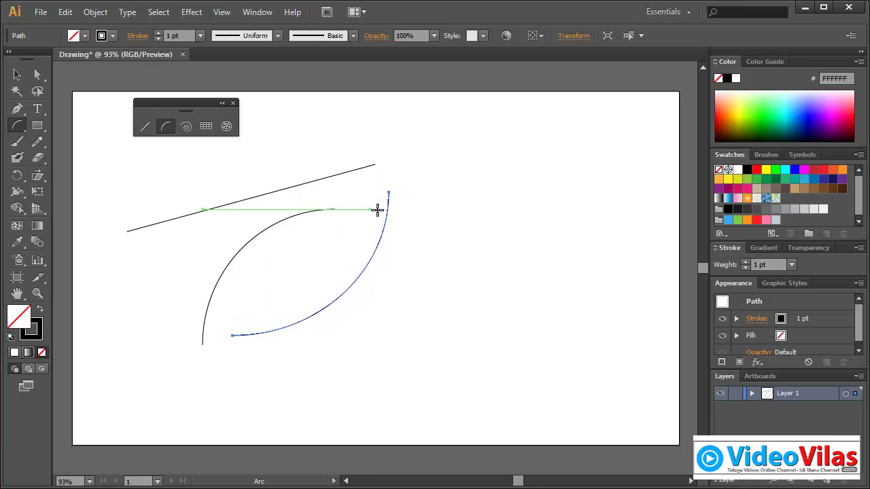
click(187, 127)
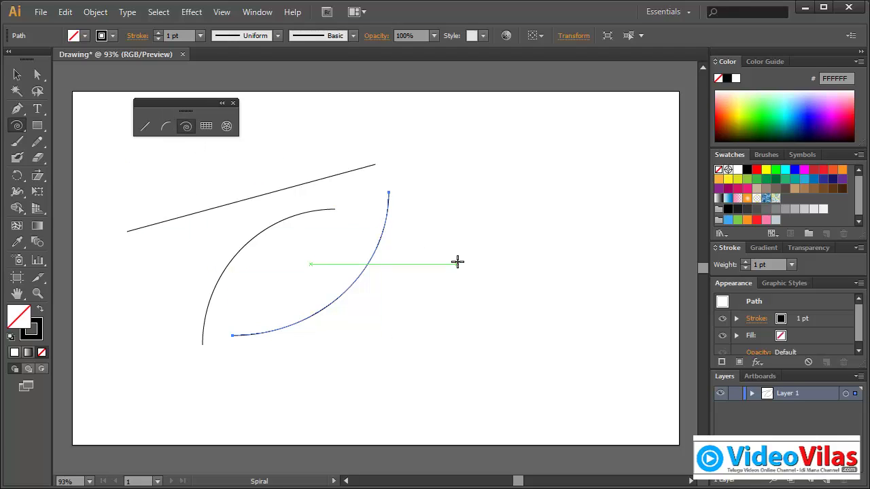
drag(484, 250, 415, 172)
Add a rectangular grid at the left and a polar grid near the bottom.
click(211, 129)
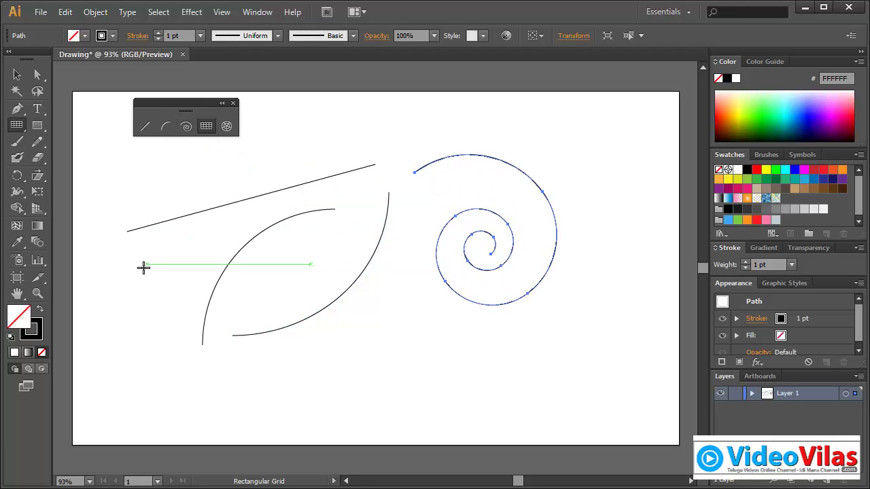
drag(96, 268, 196, 354)
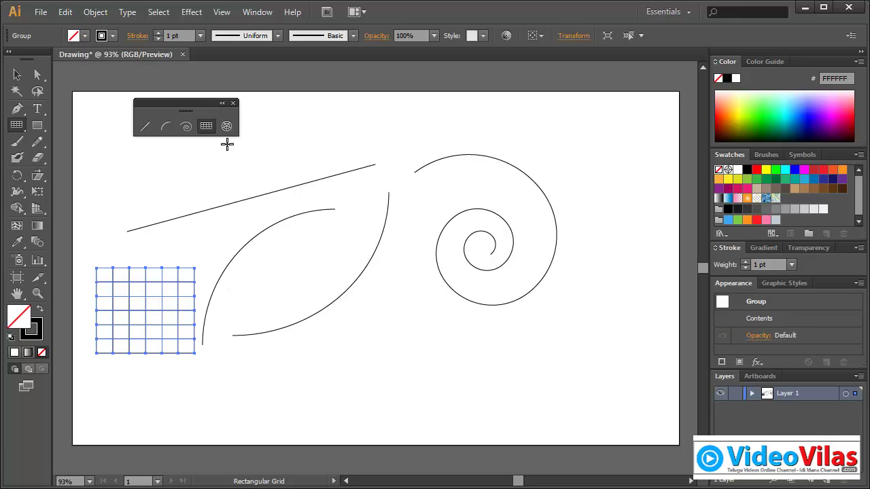
click(226, 127)
drag(365, 315, 467, 417)
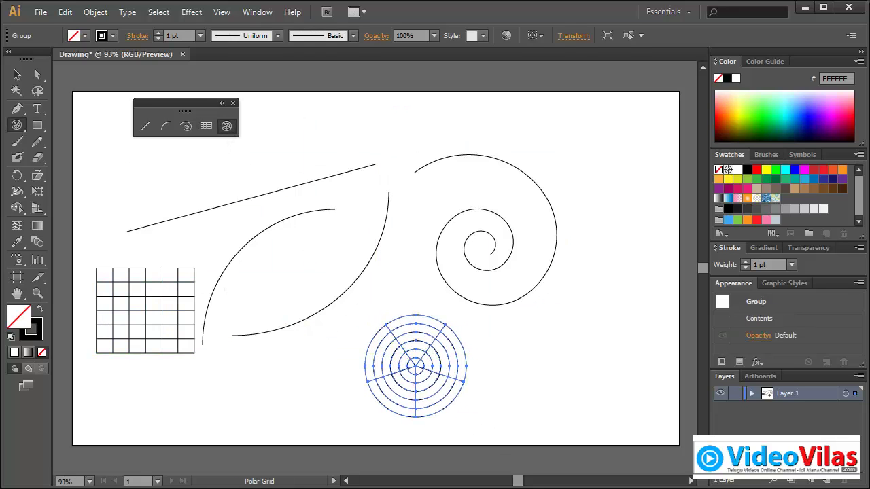
Give all the artwork a 7 pt stroke, then select everything and delete it.
key(v)
mouse_move(117, 165)
mouse_down()
mouse_move(290, 292)
mouse_move(548, 401)
mouse_up()
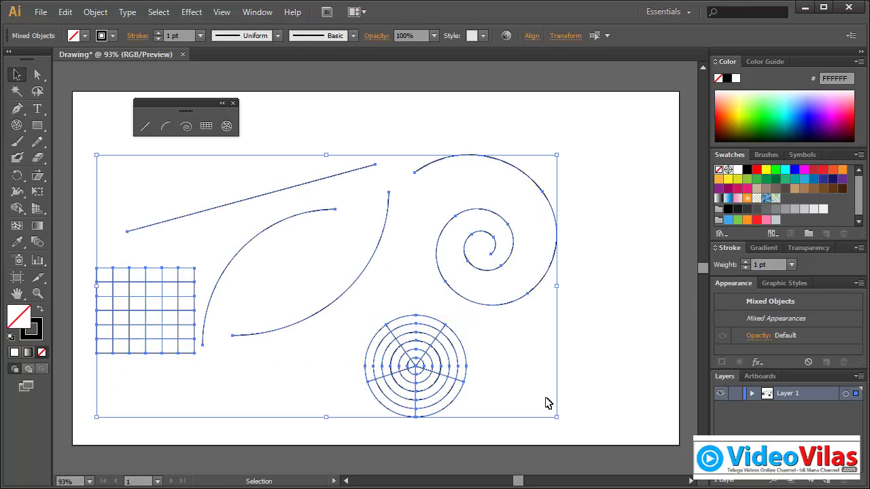
click(201, 36)
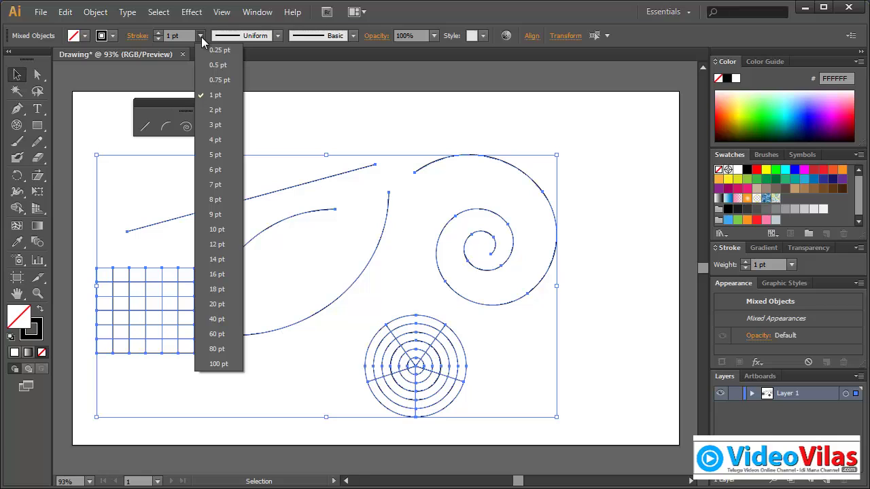
click(216, 185)
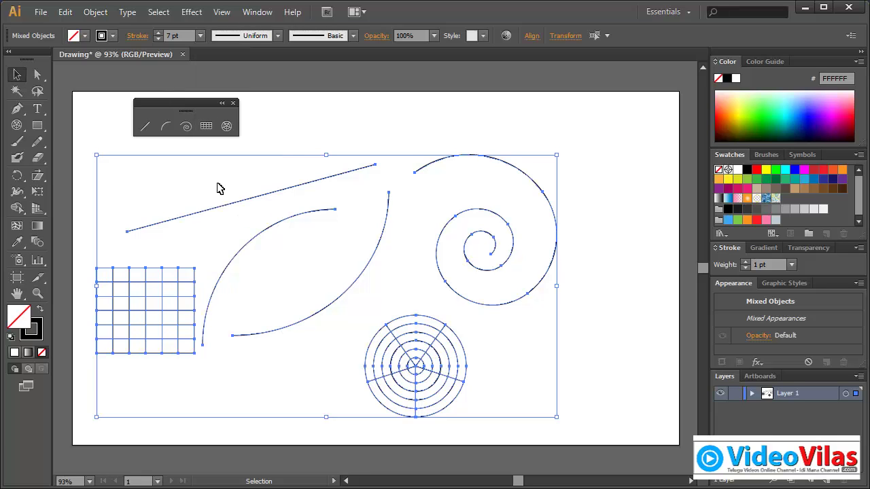
click(380, 126)
drag(133, 170, 561, 390)
key(Delete)
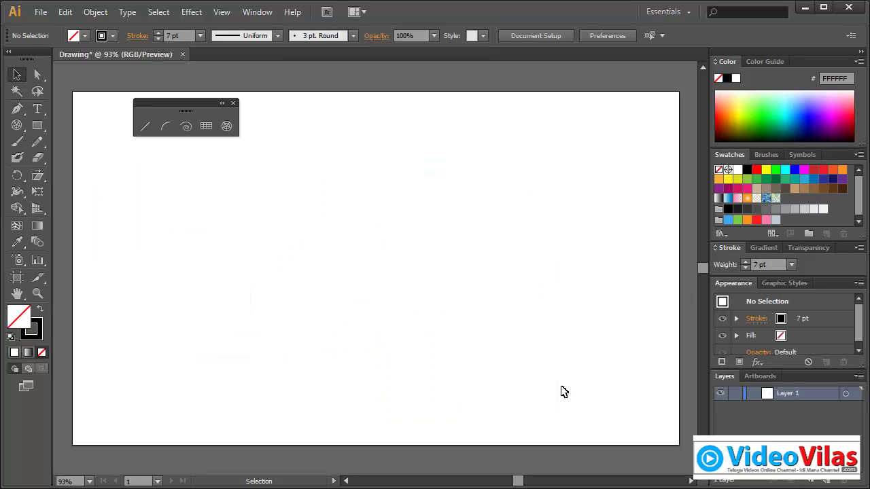
Create a 3 in (216 px) line at a 0° angle from the Line Segment options.
click(144, 126)
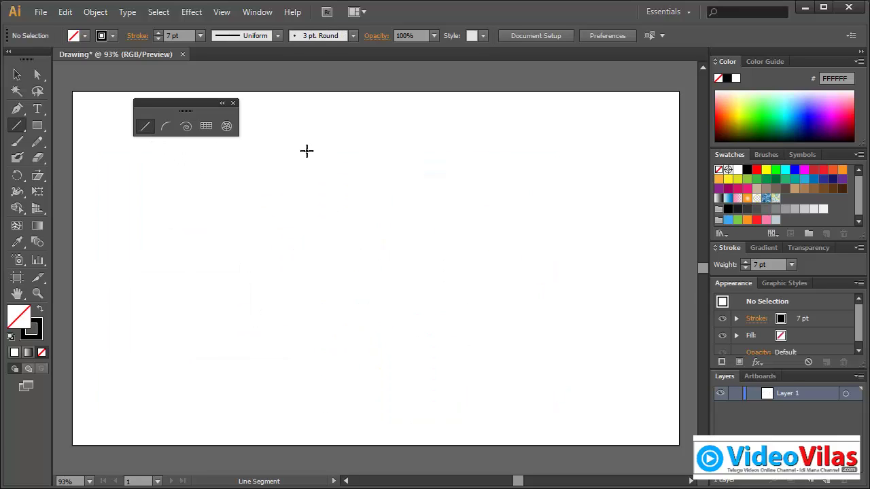
click(287, 179)
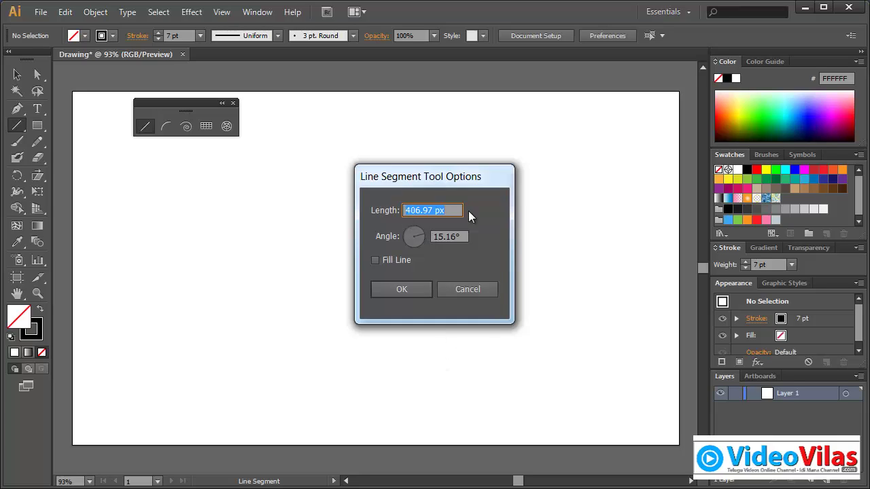
text(3 in)
key(Tab)
text(0)
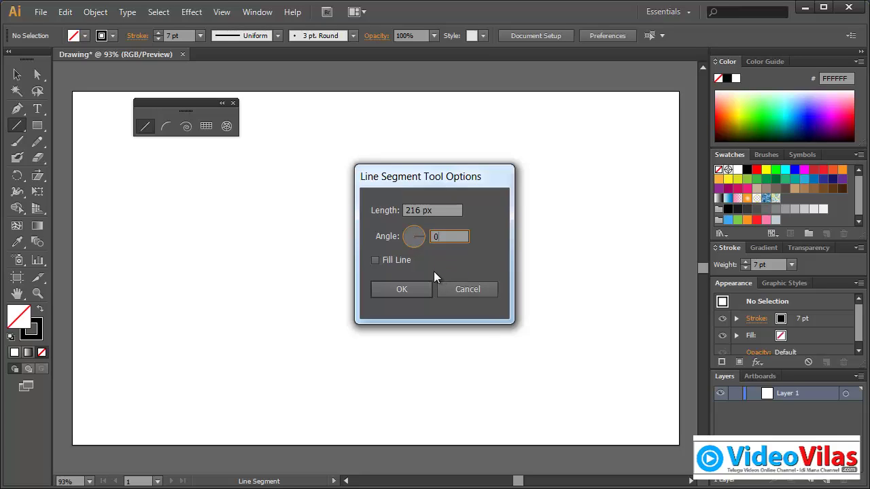
click(398, 260)
click(414, 290)
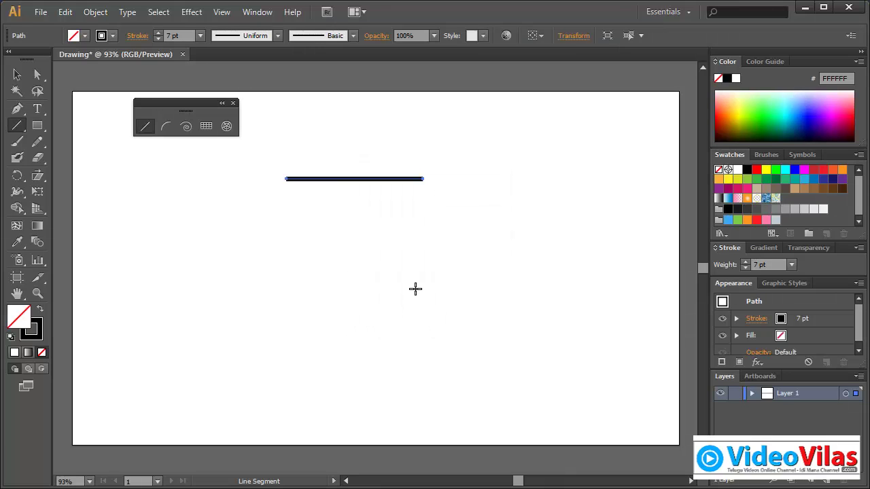
click(17, 75)
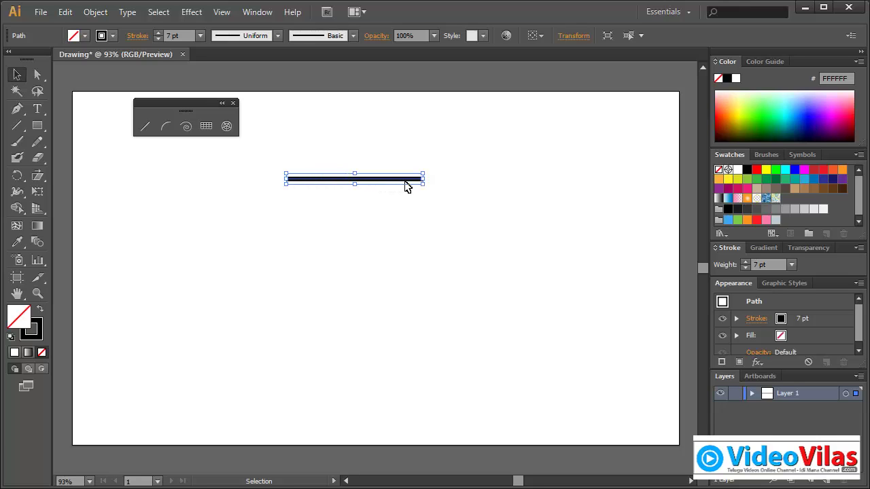
Draw an open quarter arc from the Arc tool options.
click(227, 190)
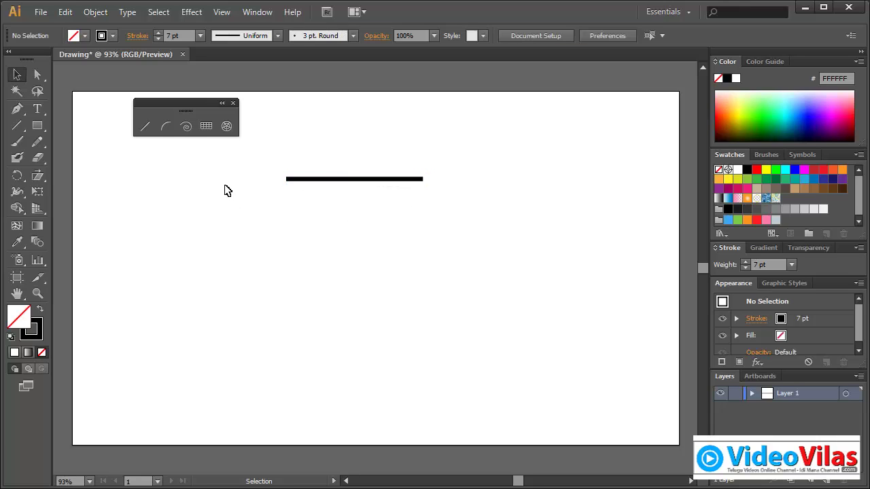
click(168, 127)
click(240, 243)
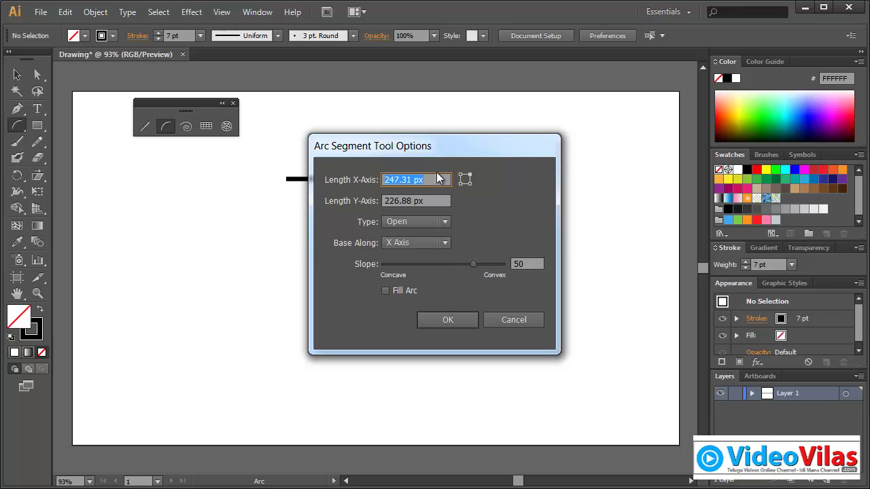
drag(423, 151, 560, 161)
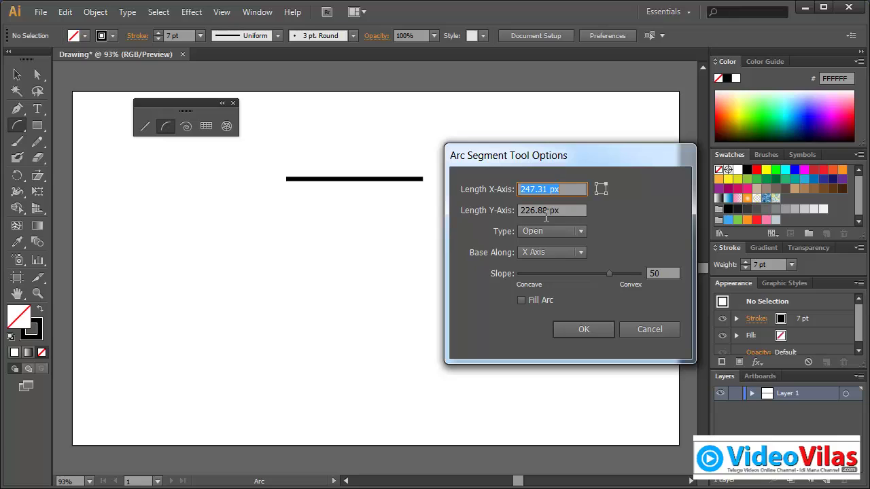
click(582, 232)
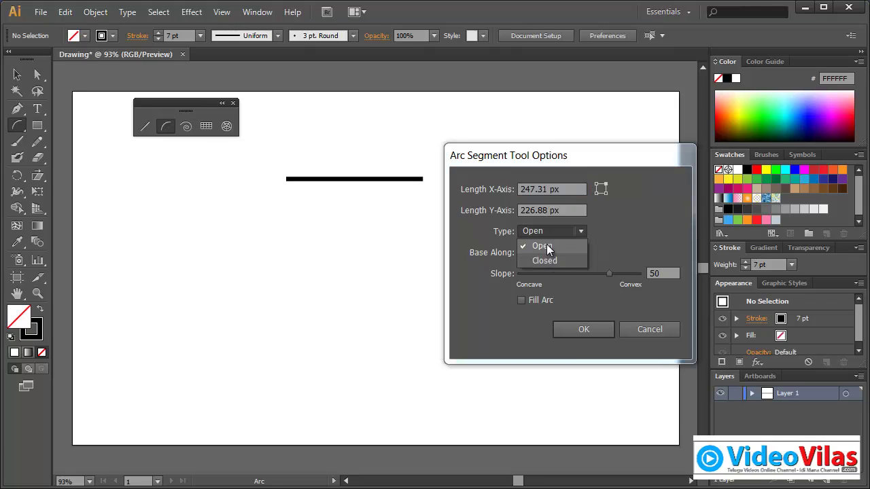
click(551, 246)
click(586, 331)
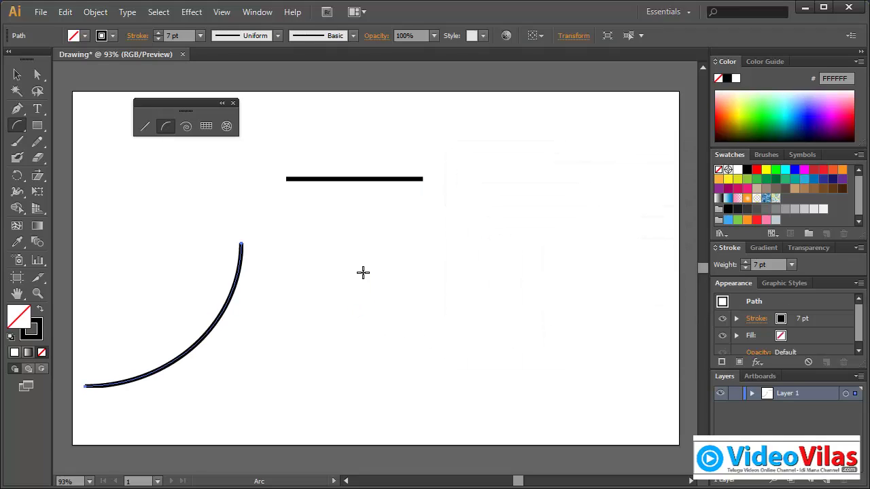
Draw a closed quarter arc, then delete the line and both arcs.
click(361, 272)
click(554, 231)
click(558, 262)
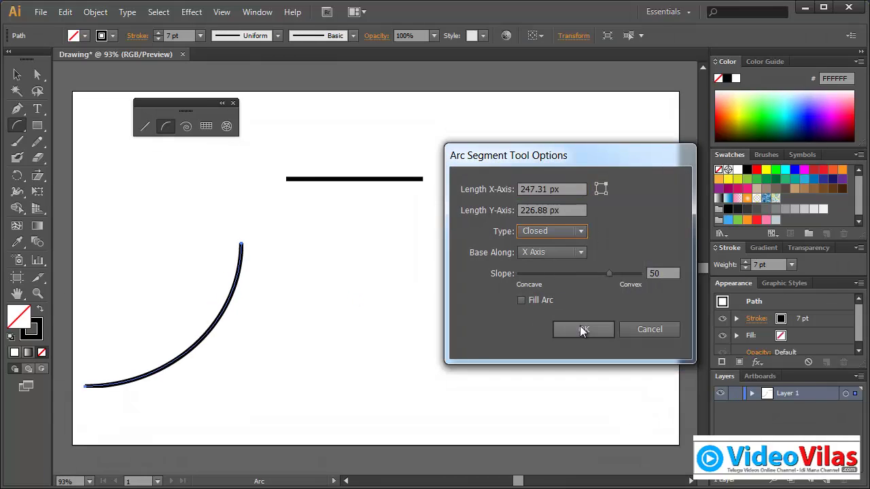
click(581, 327)
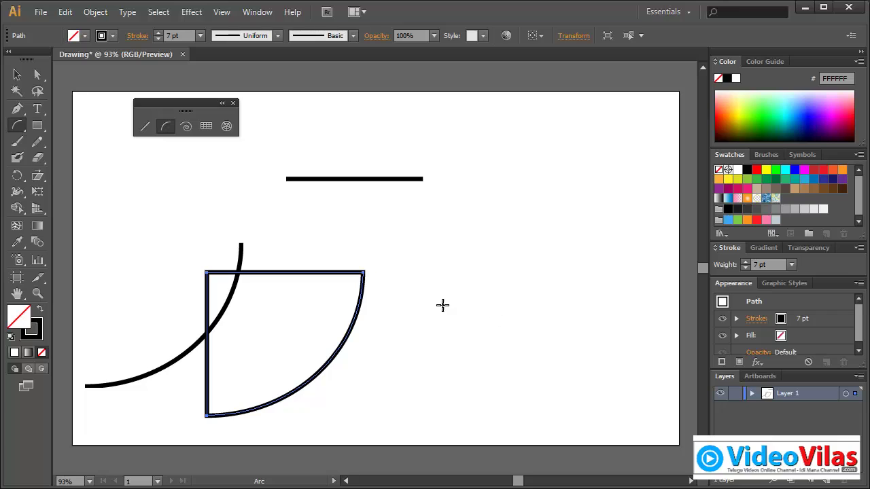
click(17, 74)
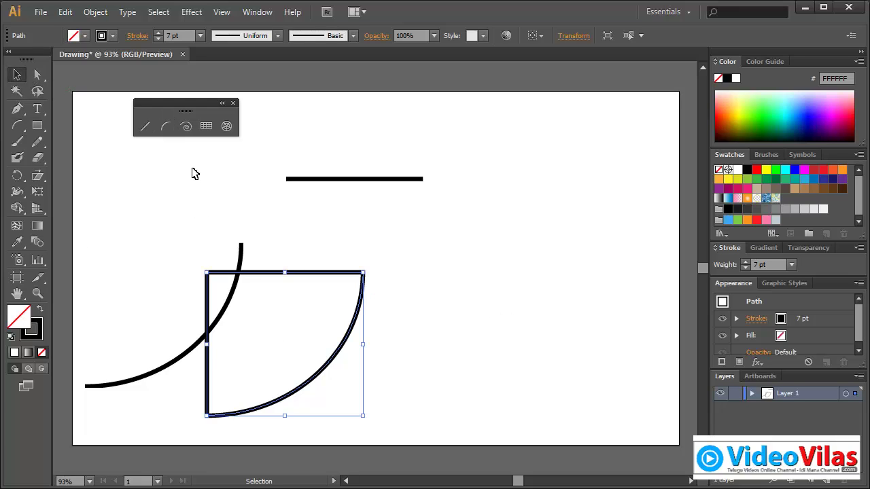
drag(192, 171, 374, 361)
key(Delete)
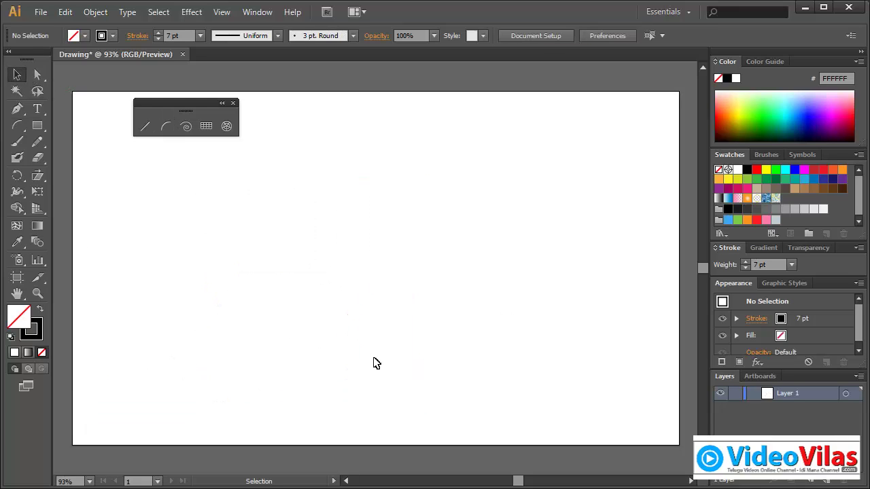
Draw another closed quarter arc and delete it.
click(165, 126)
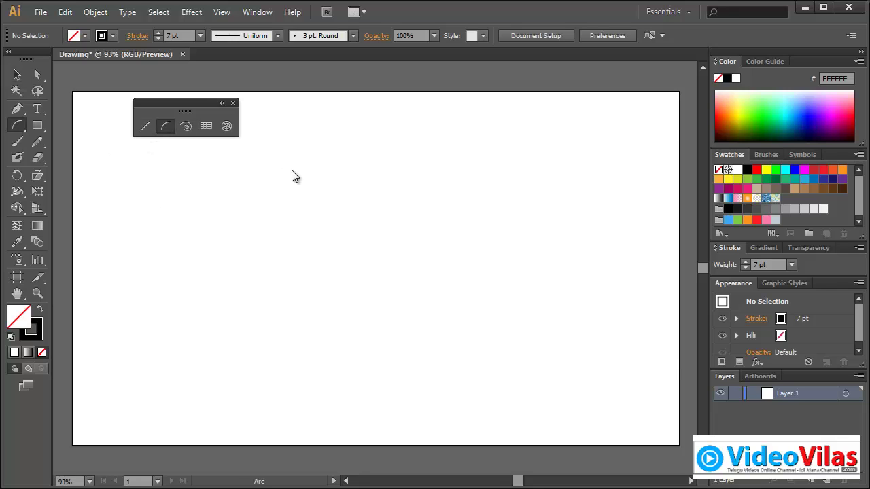
click(294, 176)
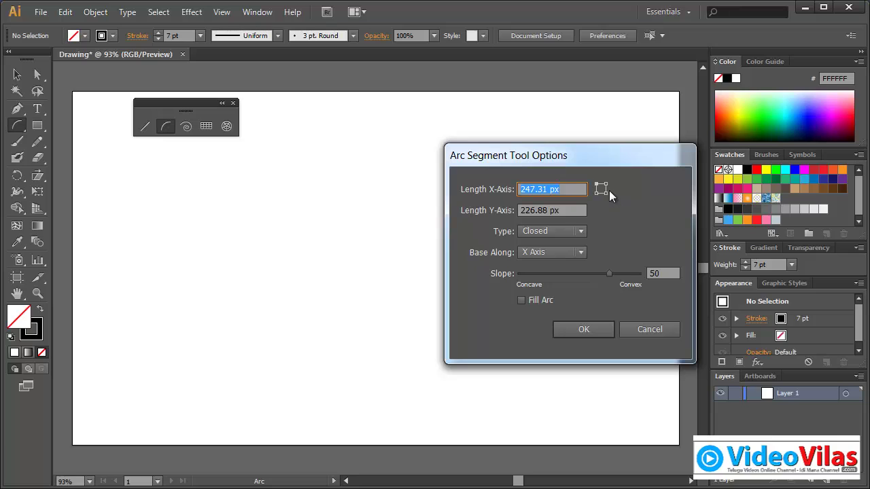
click(581, 330)
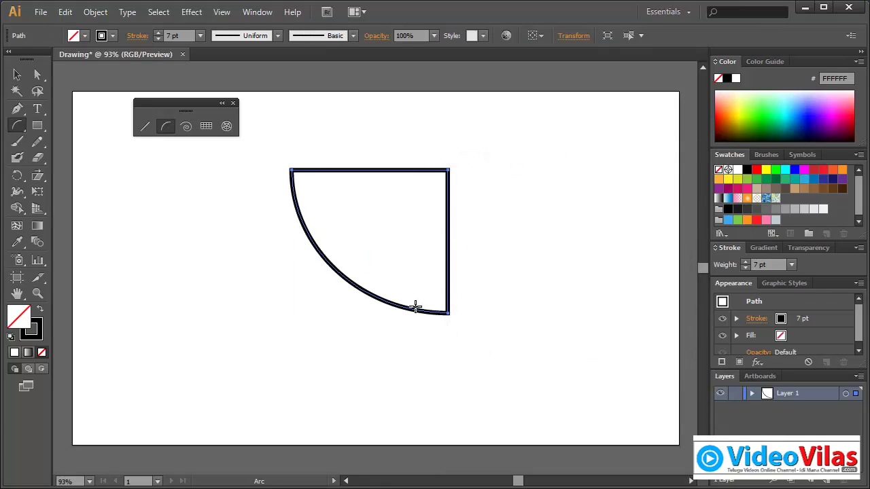
key(Delete)
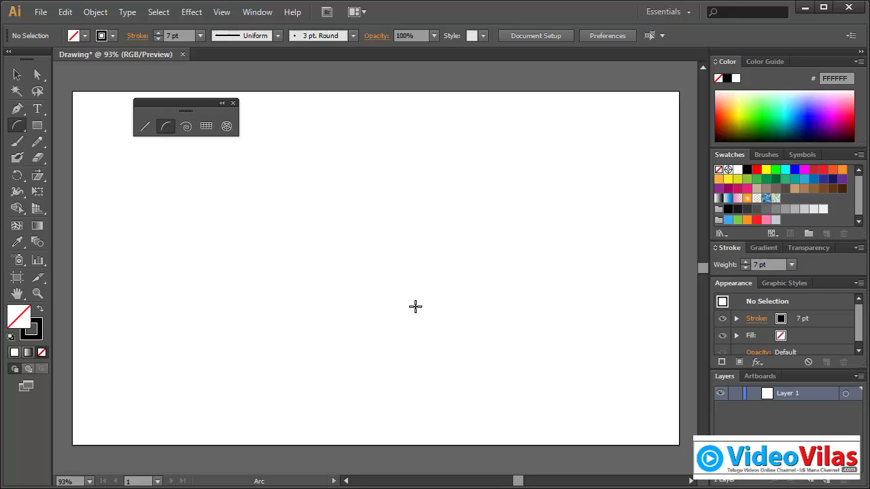
Draw two closed quarter arcs, one based along the Y Axis and one along the X Axis.
click(304, 181)
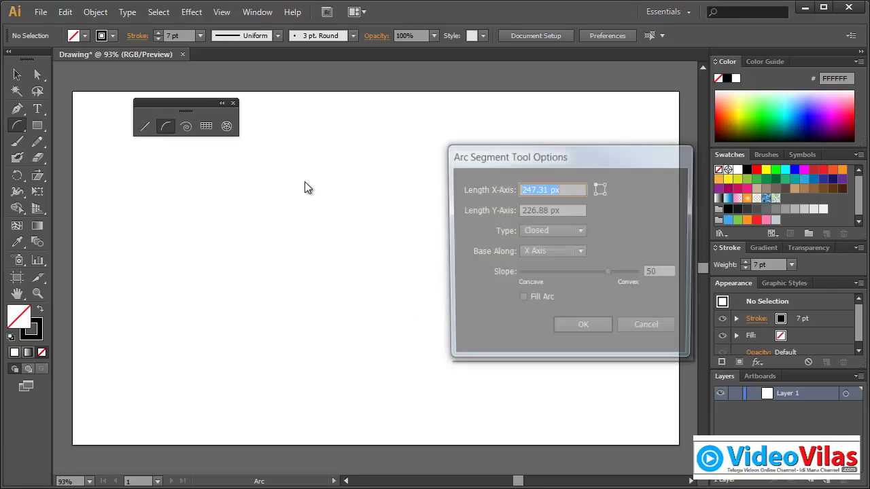
drag(639, 155, 553, 136)
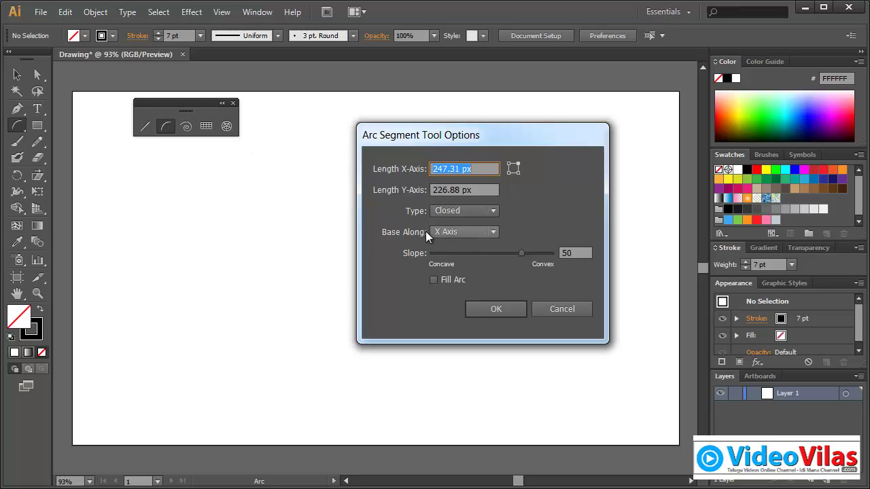
click(492, 235)
click(477, 262)
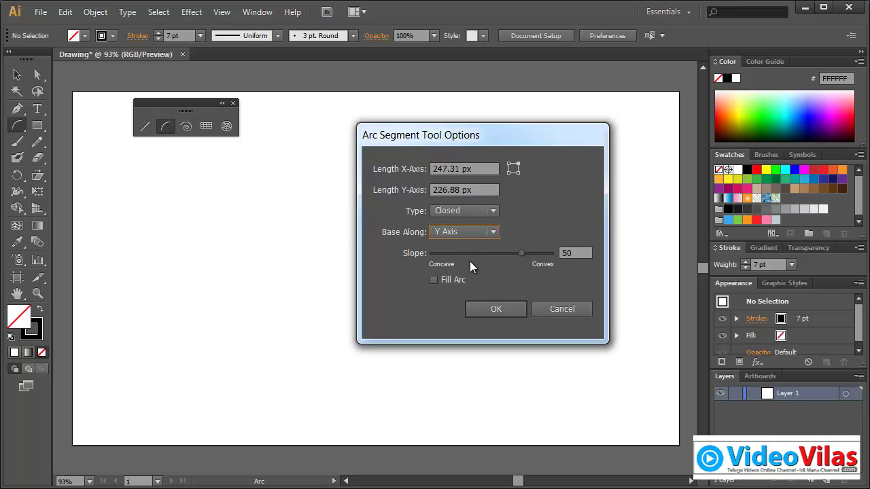
click(496, 310)
click(453, 259)
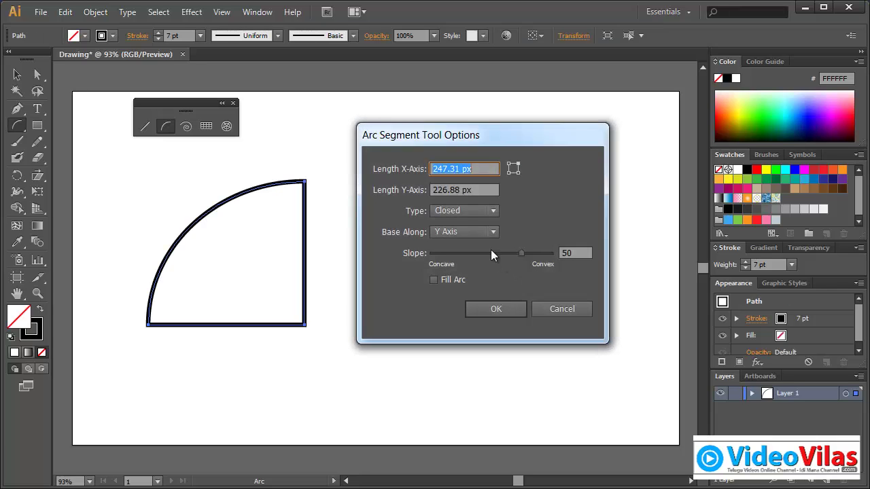
click(474, 232)
click(474, 246)
click(496, 309)
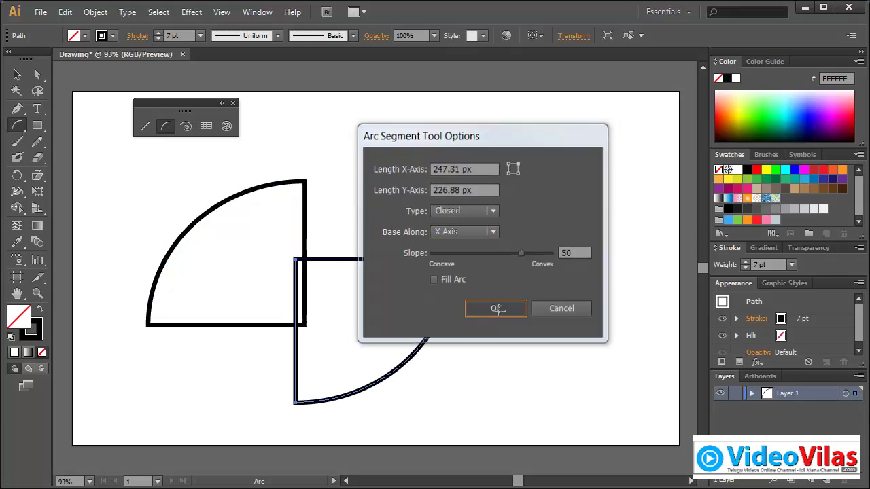
Move the lower arc so its corner meets the first, then select both arcs.
click(17, 74)
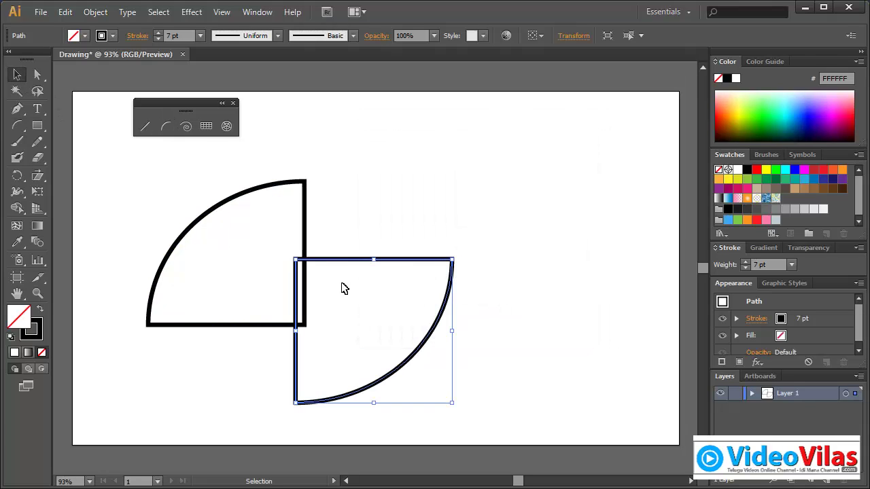
drag(343, 265, 352, 331)
click(382, 221)
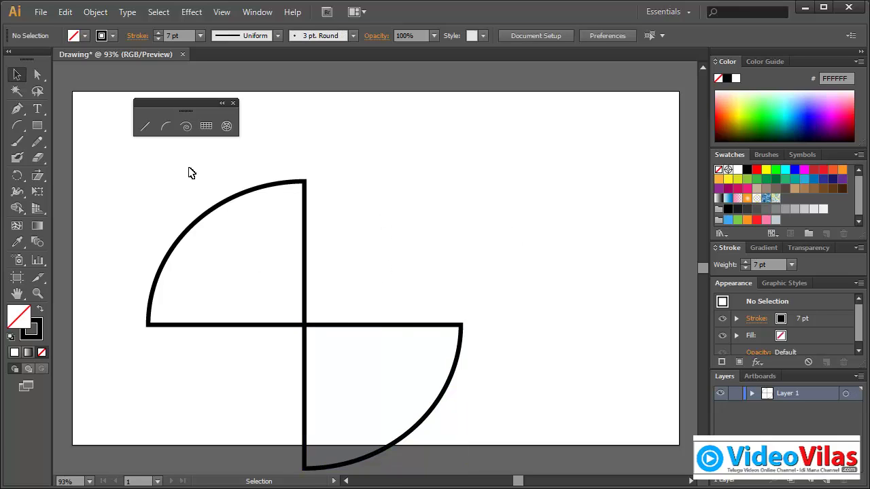
drag(188, 171, 403, 377)
key(Delete)
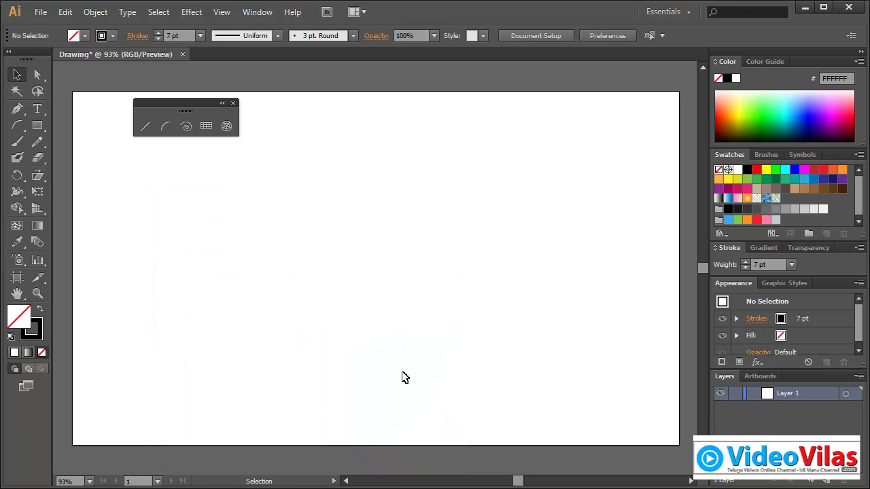
click(165, 126)
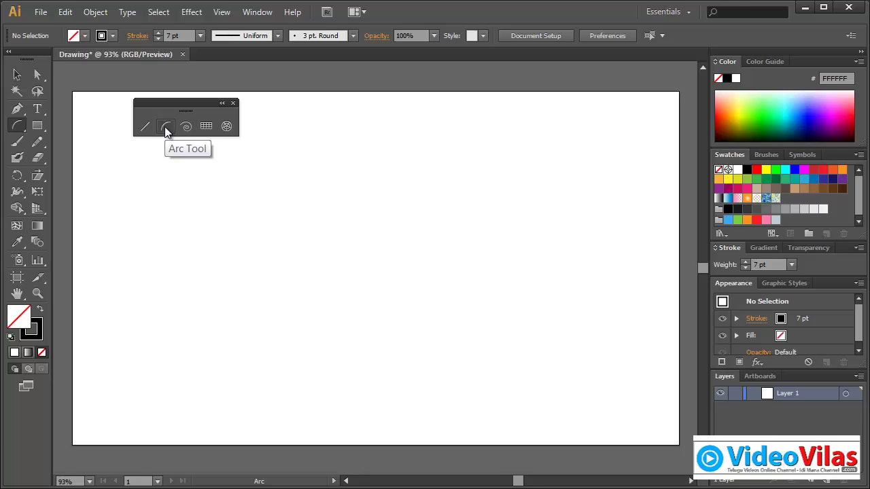
click(342, 125)
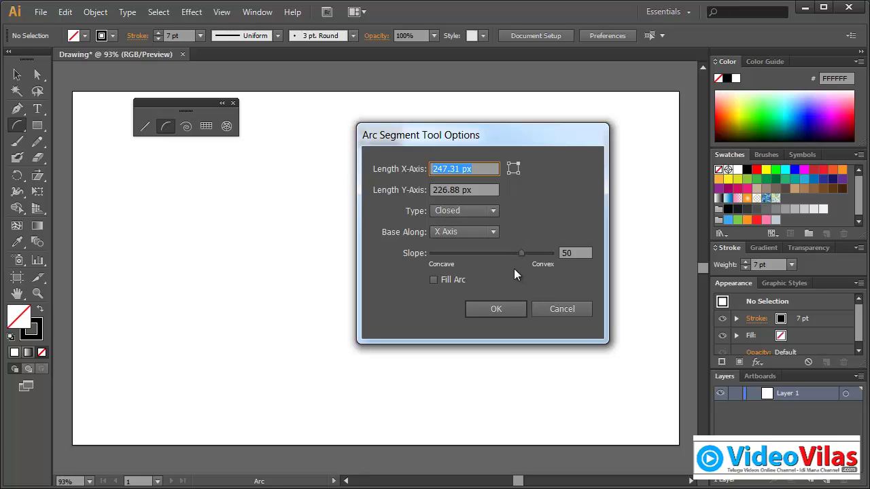
drag(520, 253, 426, 259)
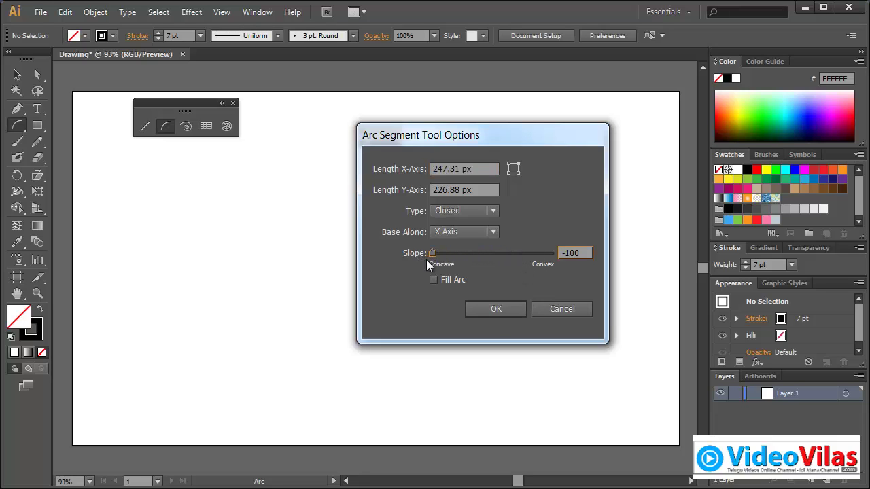
click(489, 314)
click(330, 216)
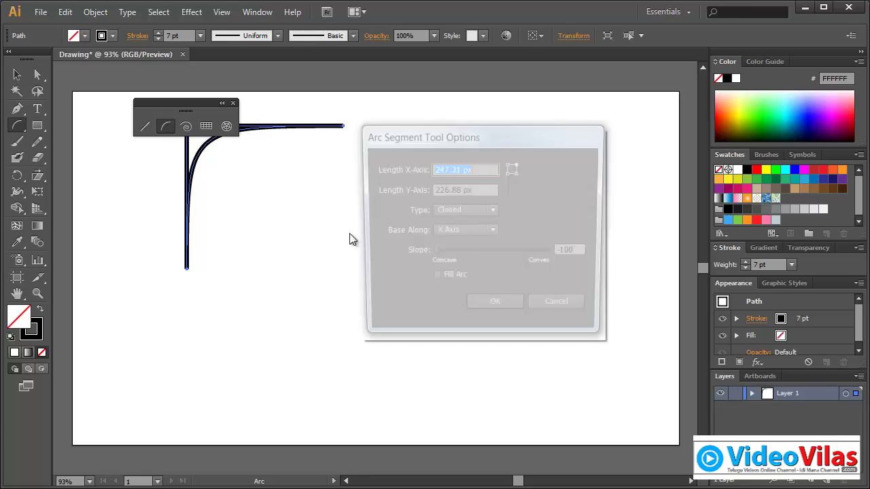
click(501, 307)
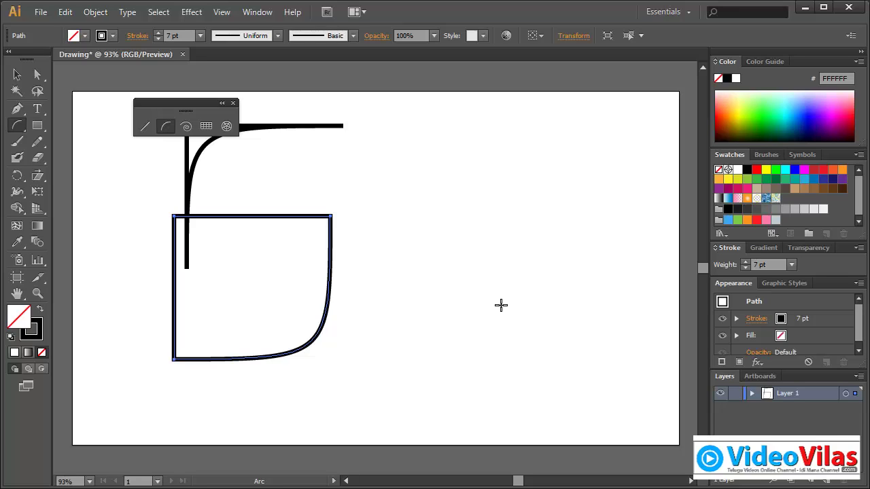
click(17, 74)
drag(121, 176, 346, 315)
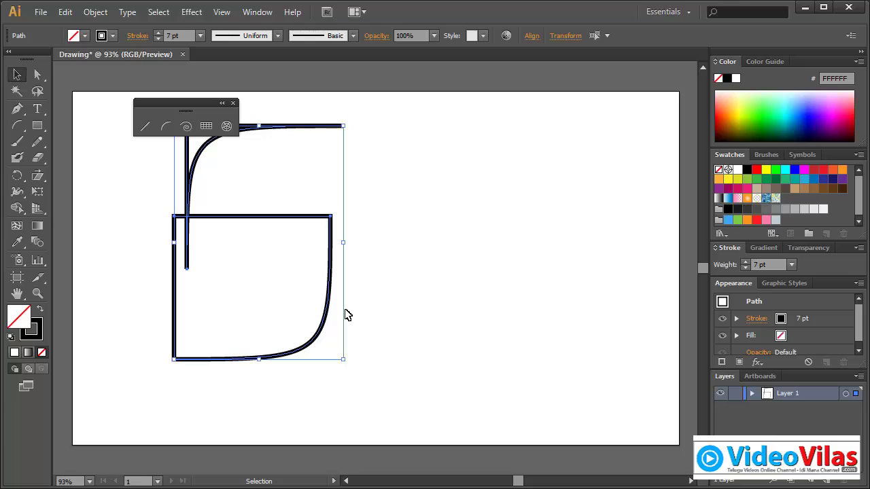
key(Delete)
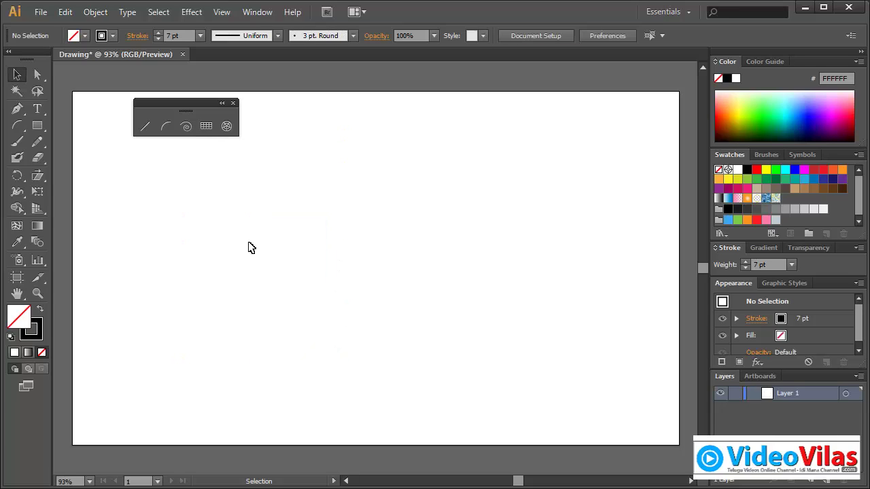
drag(203, 103, 159, 109)
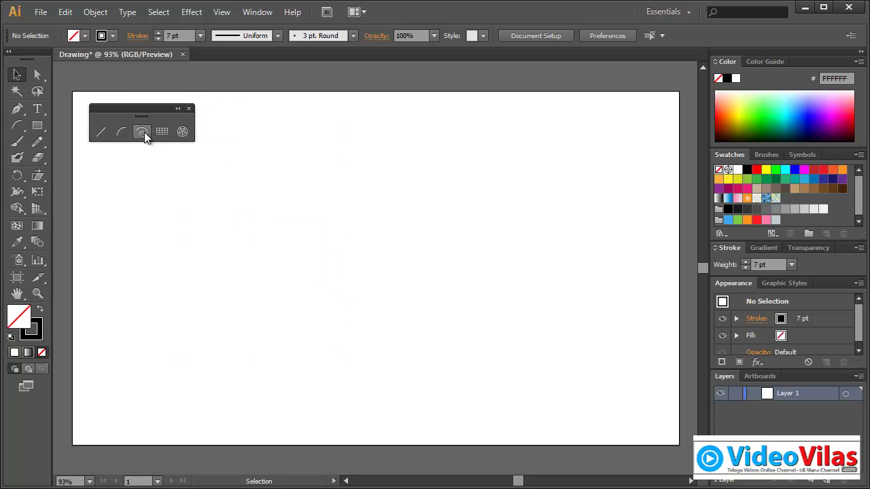
Draw a spiral, then create another one with 100% decay.
click(144, 132)
drag(359, 257, 310, 178)
click(491, 209)
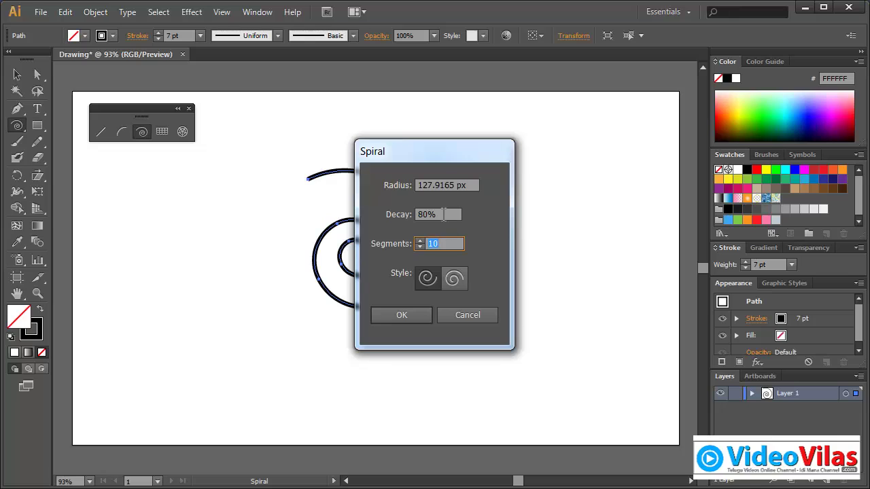
drag(448, 153, 560, 169)
drag(561, 231, 473, 231)
text(100)
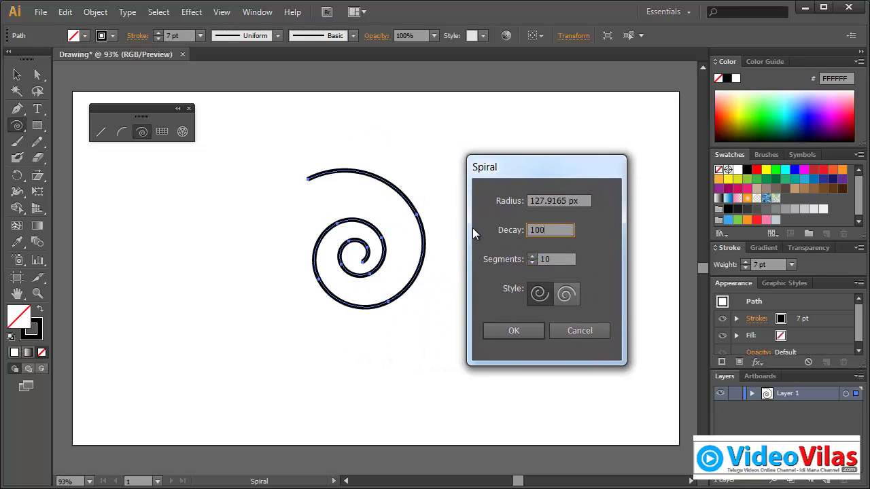
click(508, 330)
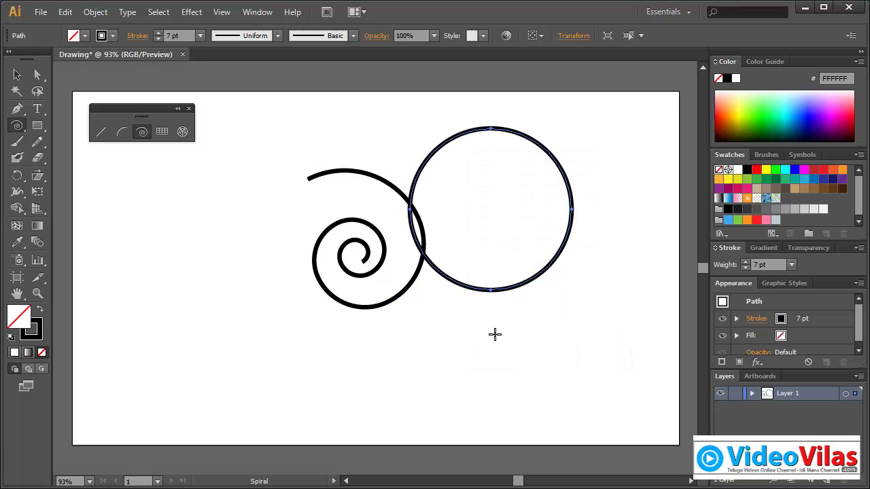
Create two more spirals with 90% and 5% decay.
click(196, 273)
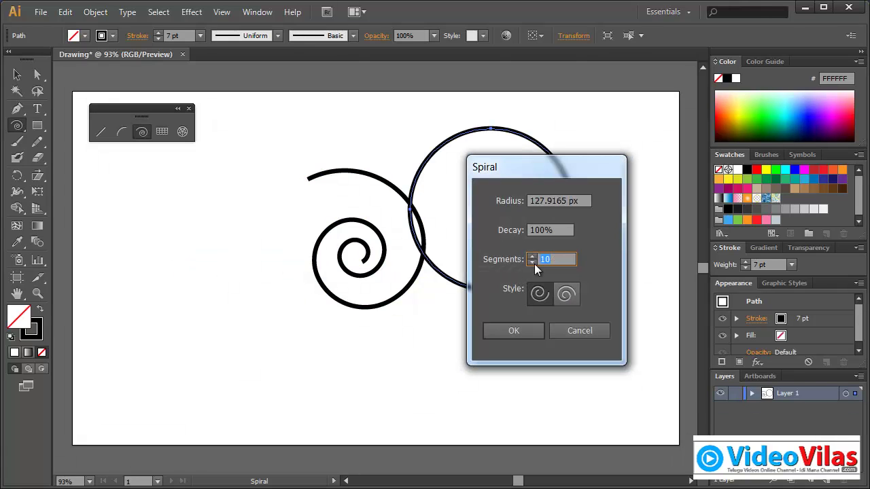
drag(557, 231, 441, 233)
text(90)
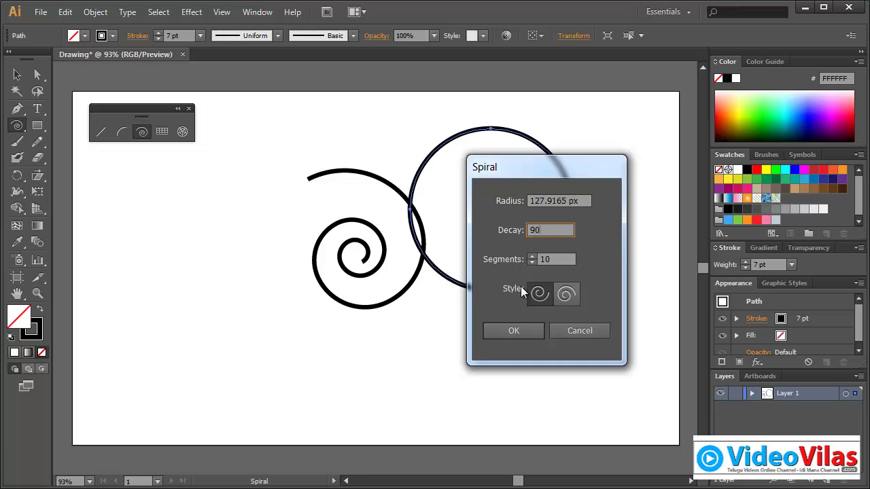
click(524, 330)
click(484, 339)
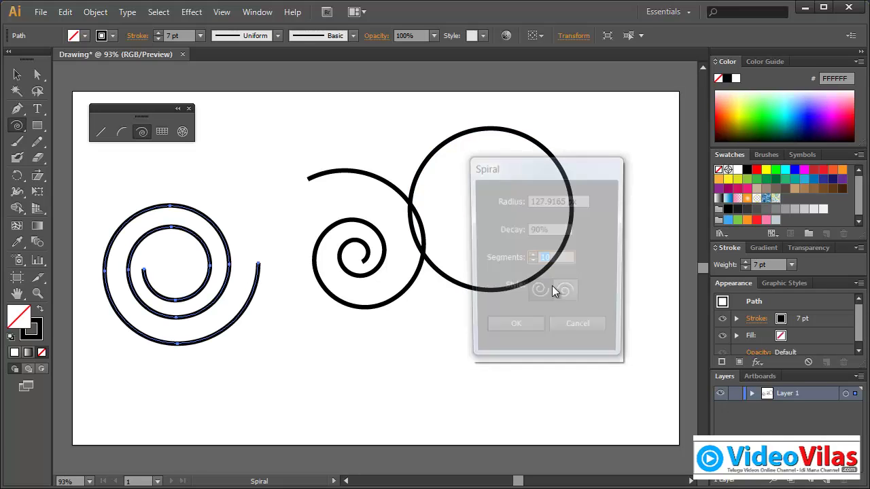
drag(564, 231, 430, 228)
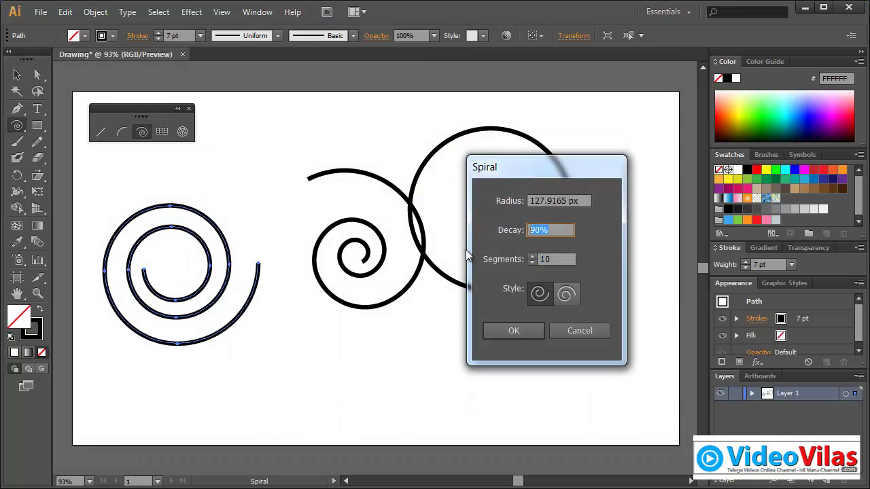
text(5)
click(515, 330)
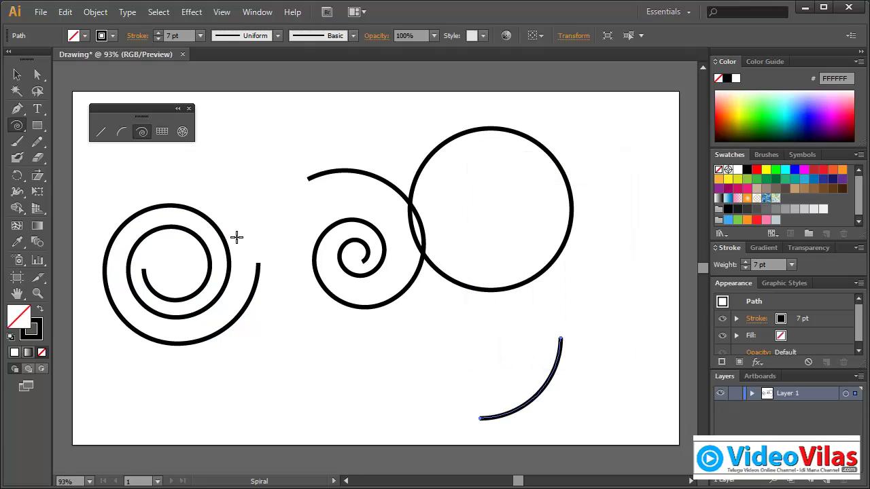
Create a three-segment spiral with 80% decay.
click(259, 167)
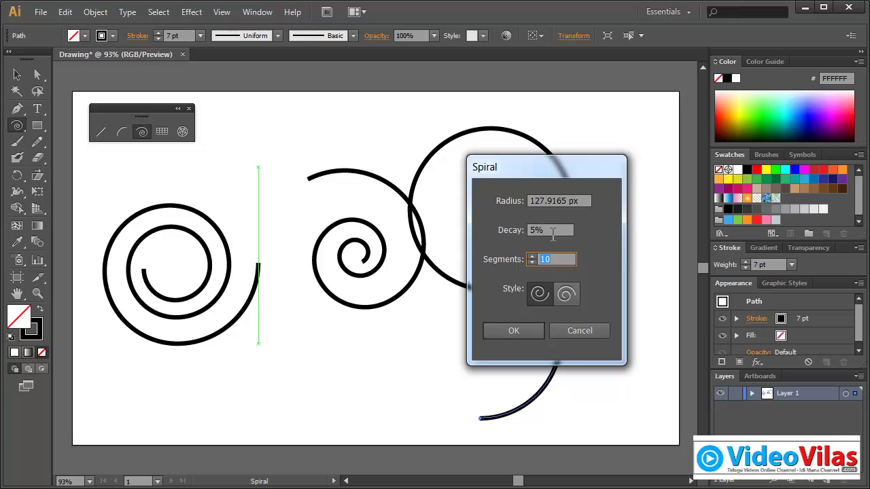
key(shift+Tab)
text(80)
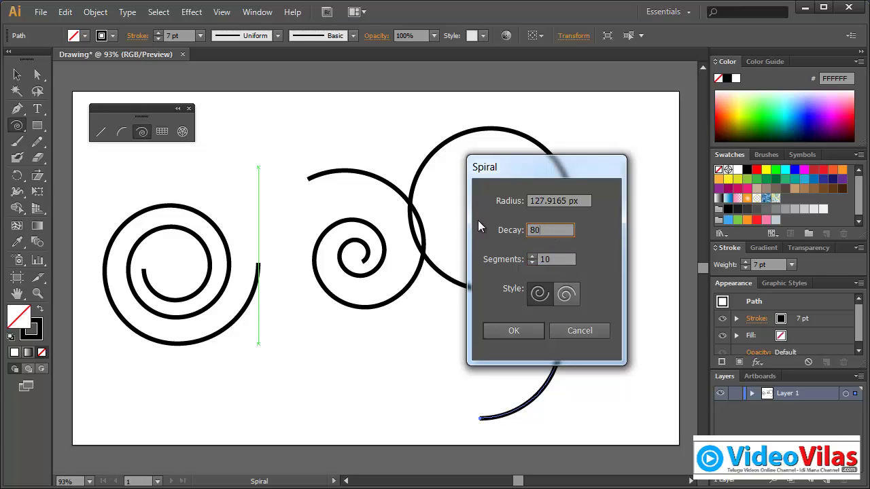
click(537, 202)
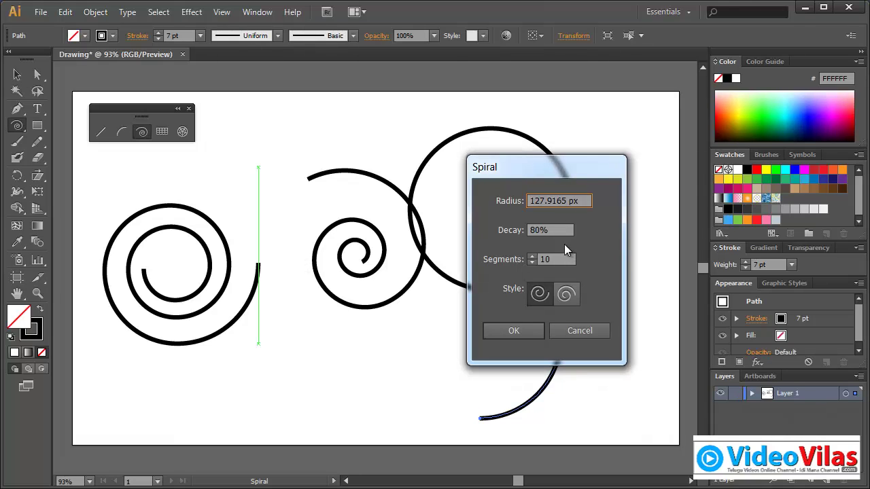
click(570, 262)
text(3)
click(529, 330)
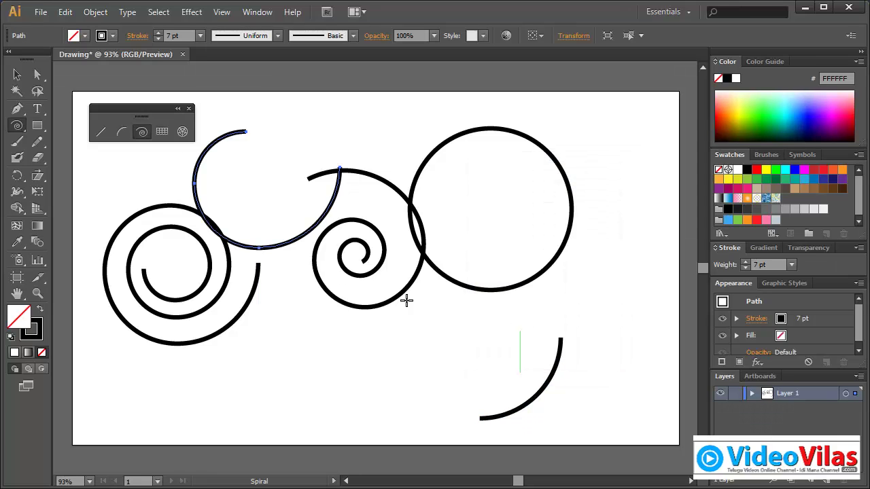
Move the three-segment arc toward the bottom, then select every path and delete it.
key(v)
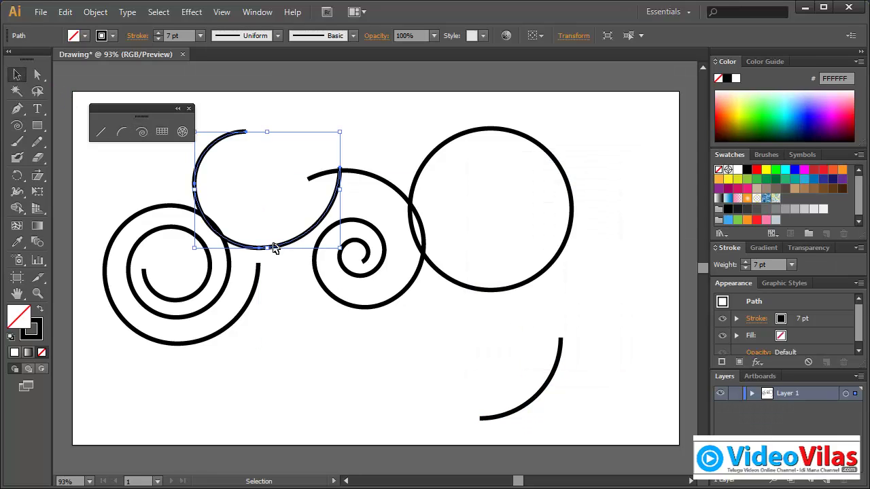
drag(274, 249, 338, 417)
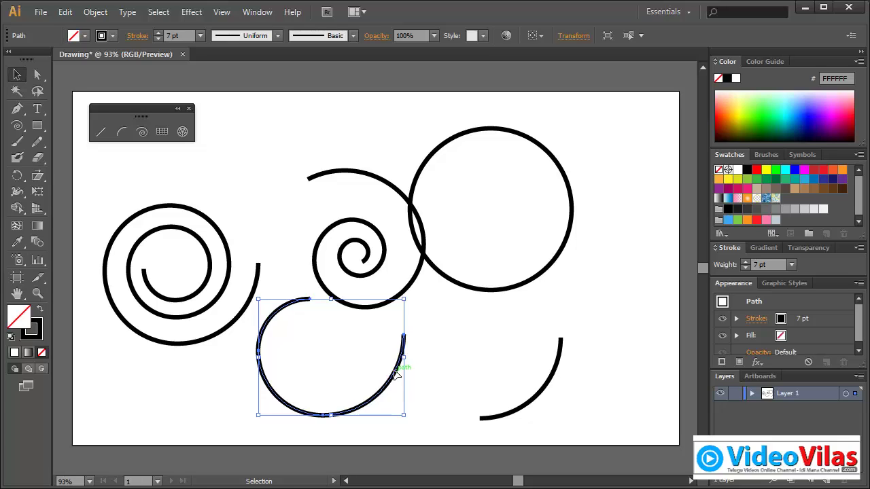
drag(180, 180, 598, 427)
key(Delete)
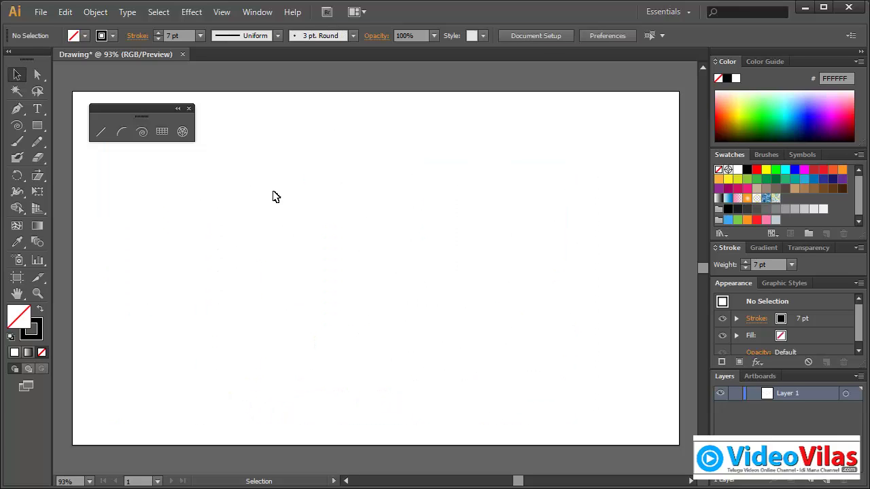
click(142, 132)
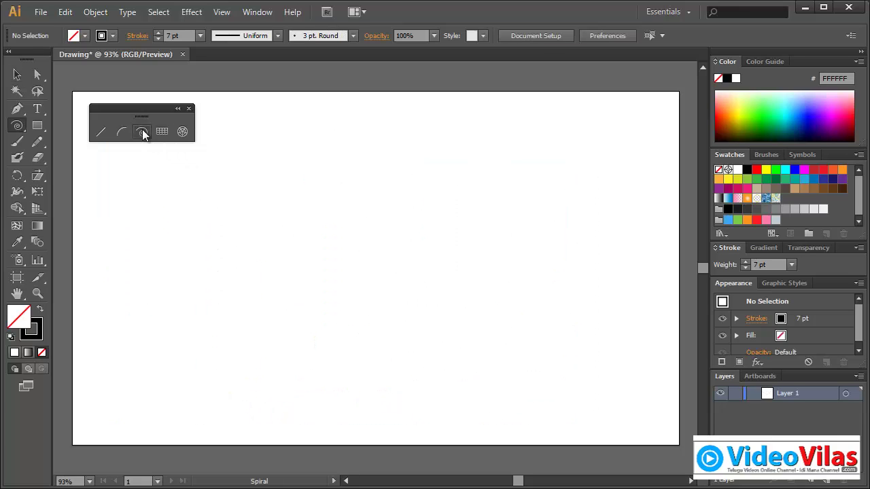
click(379, 216)
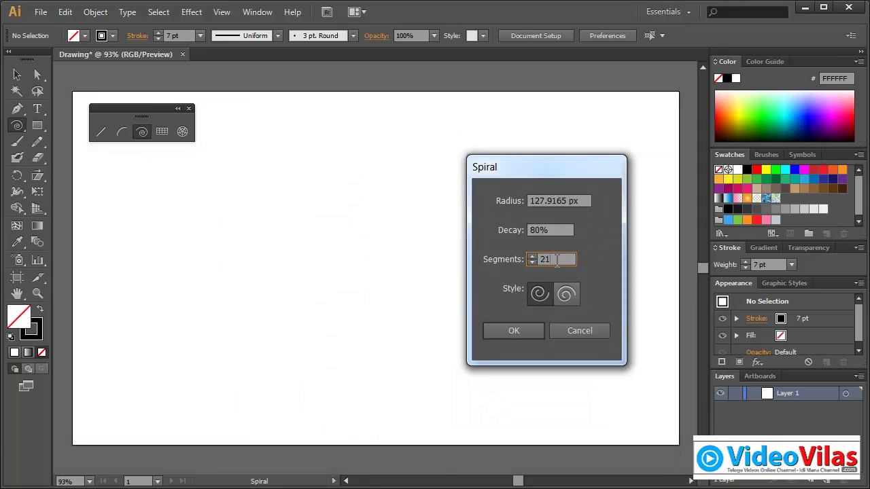
click(527, 333)
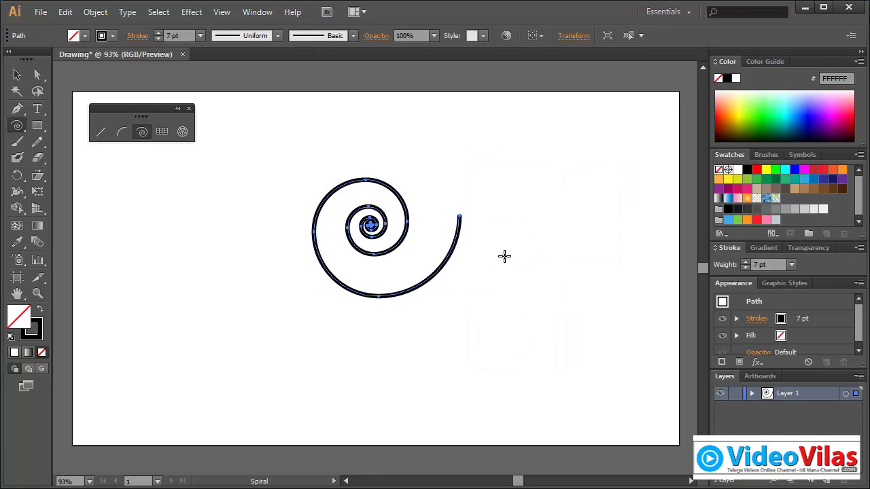
key(Delete)
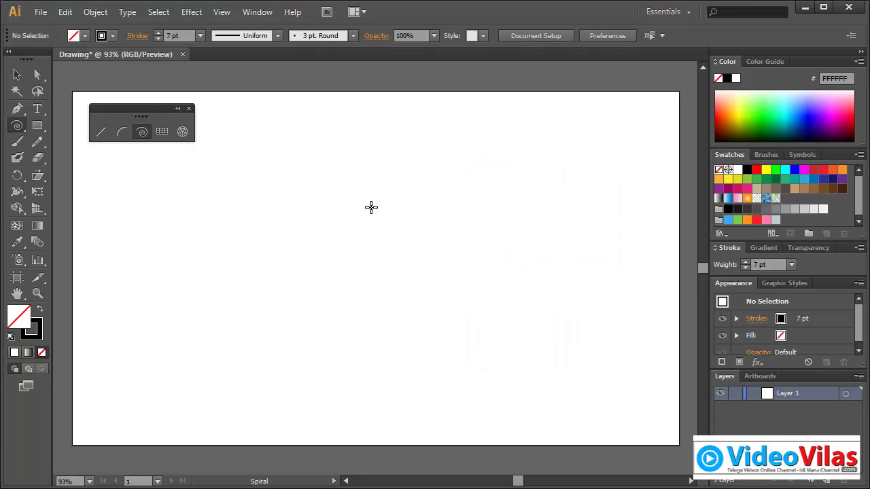
click(323, 179)
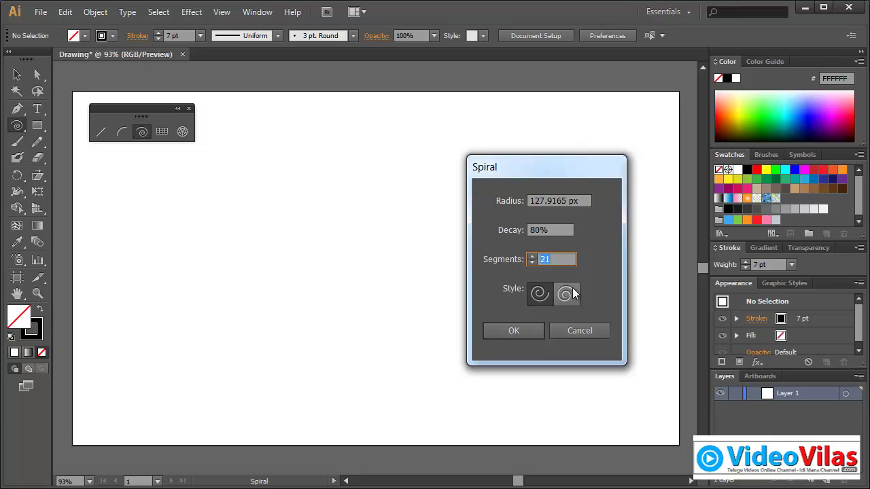
click(599, 333)
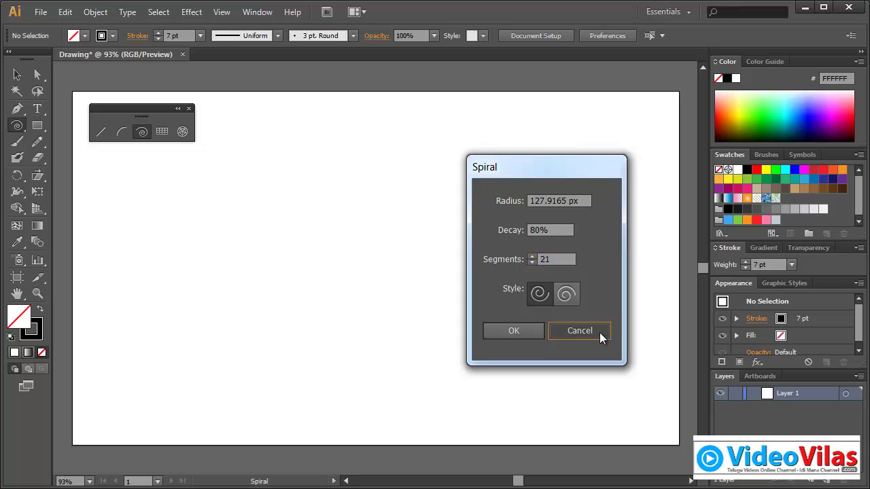
click(165, 134)
mouse_move(242, 142)
mouse_down()
mouse_move(368, 246)
mouse_move(550, 369)
mouse_up()
key(ctrl+shift+a)
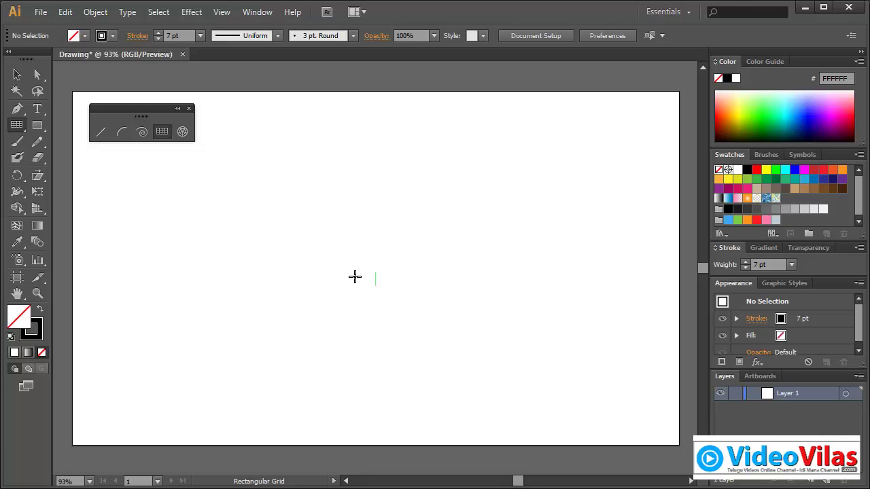
click(270, 183)
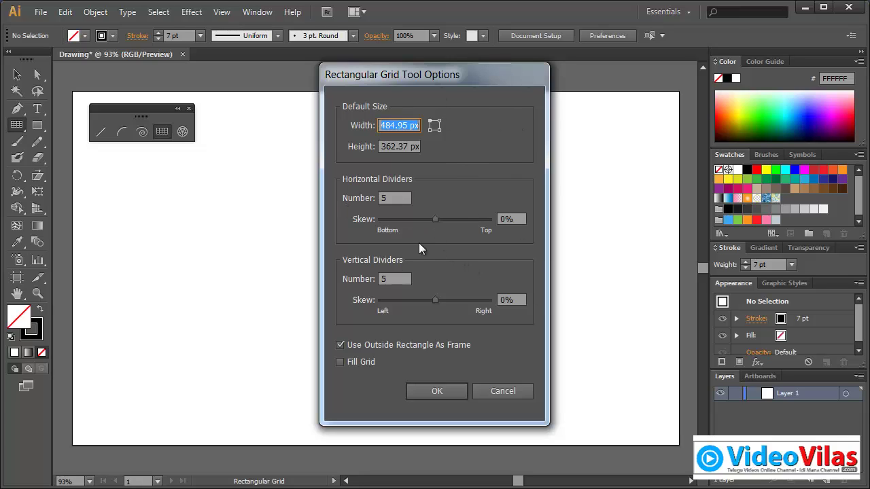
click(437, 393)
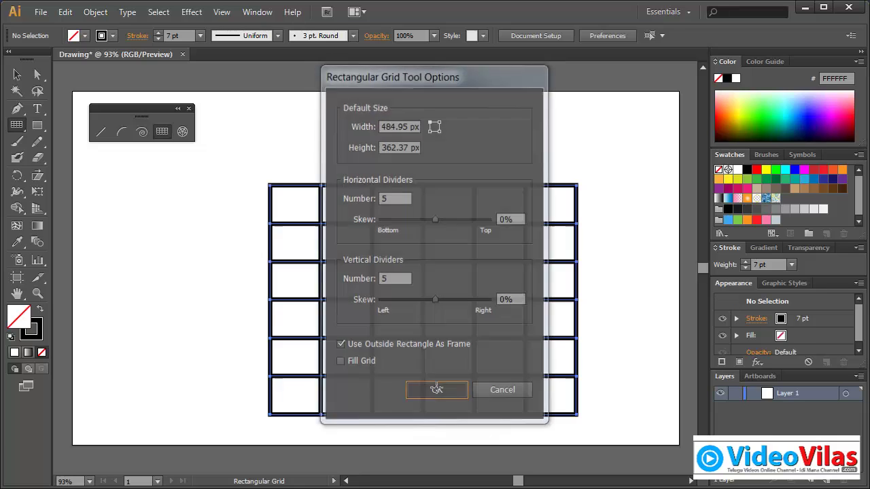
click(17, 75)
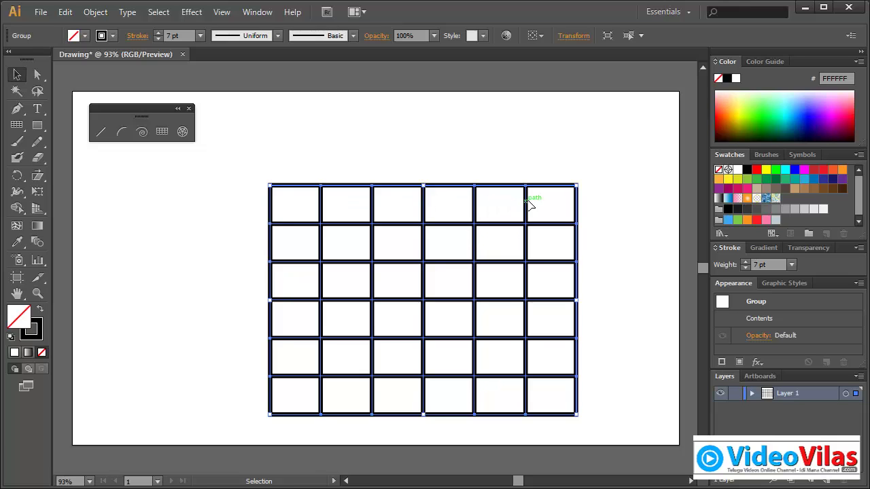
drag(268, 147, 563, 321)
key(Delete)
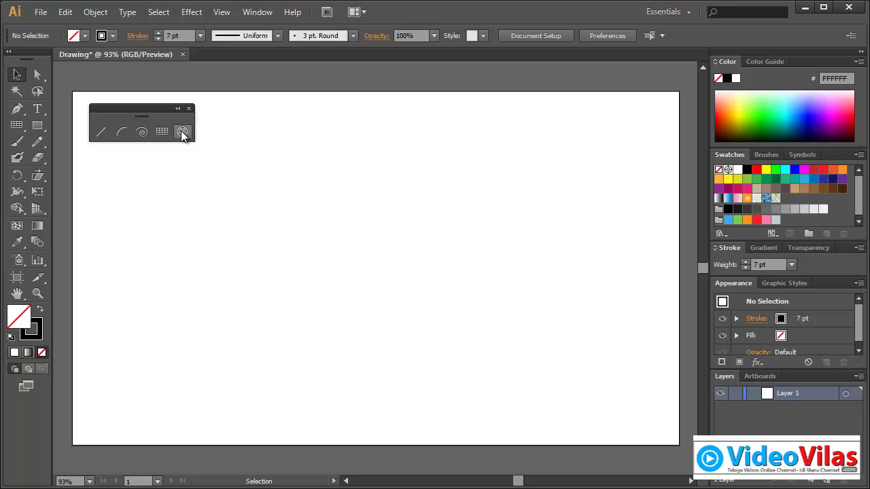
click(163, 134)
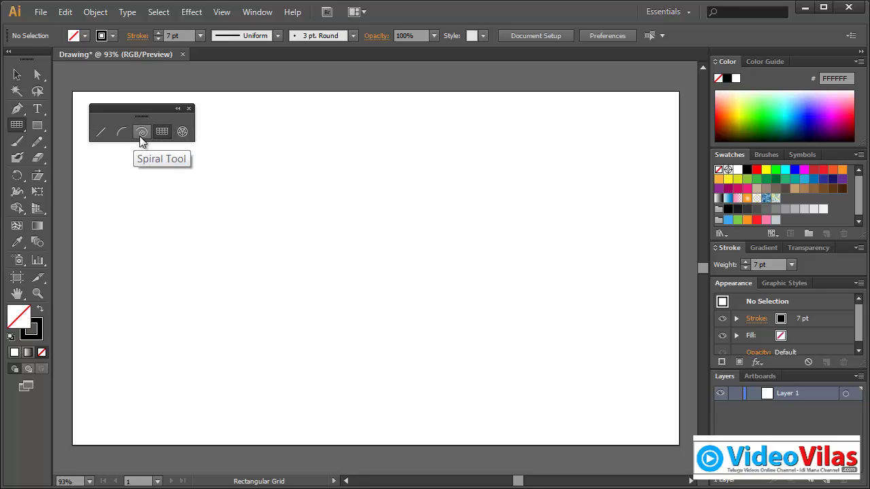
drag(243, 148, 543, 366)
key(Up)
key(Up)
key(Up)
key(Left)
key(Left)
key(Left)
drag(541, 365, 561, 279)
key(Right)
key(Right)
key(Right)
key(Down)
key(Down)
key(Down)
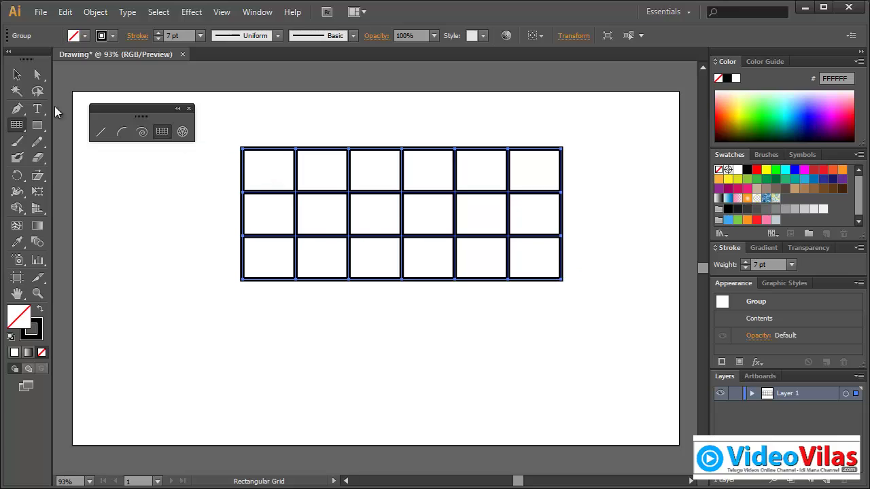
click(17, 75)
drag(267, 111, 468, 315)
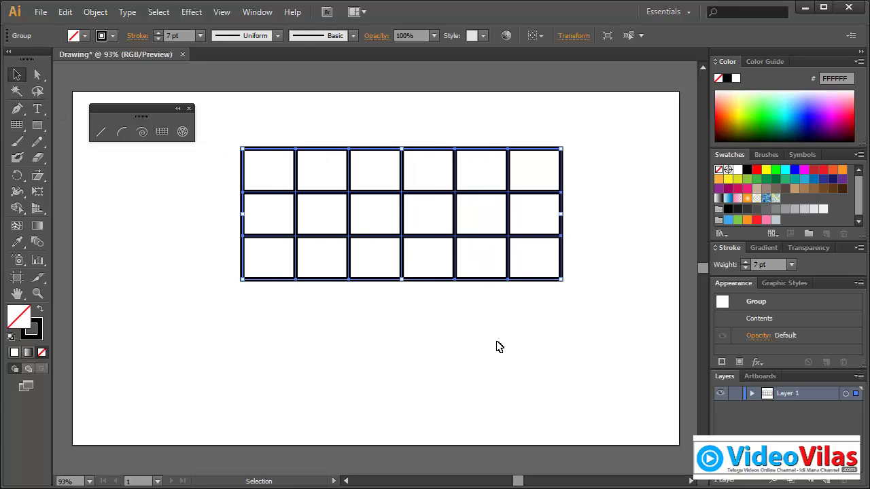
key(Delete)
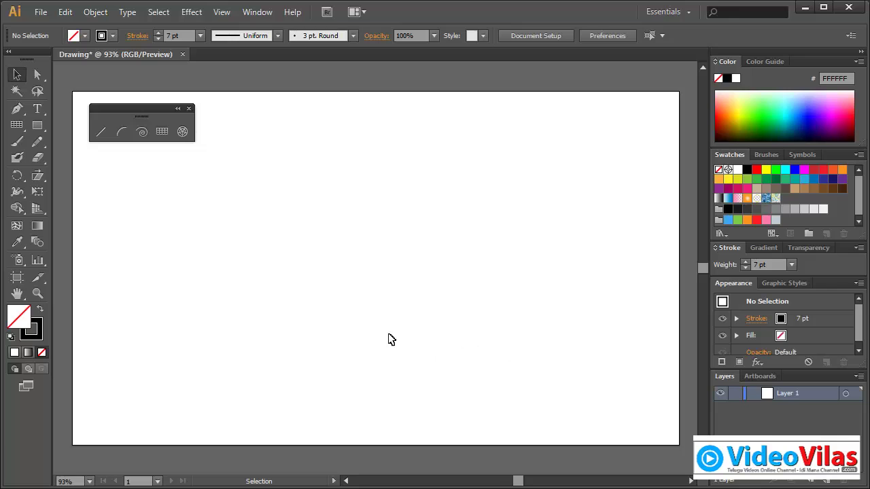
Create a polar grid from its settings dialog after editing the Radial Dividers number.
click(182, 131)
click(294, 174)
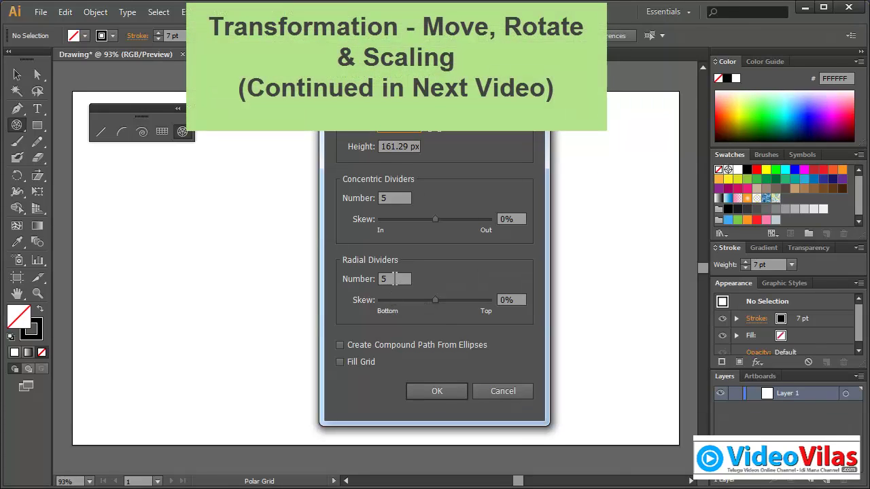
double_click(394, 279)
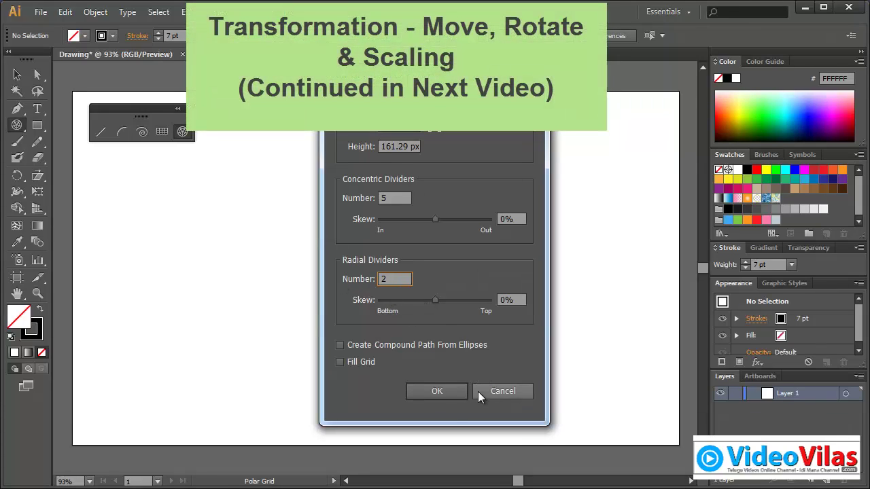
click(438, 391)
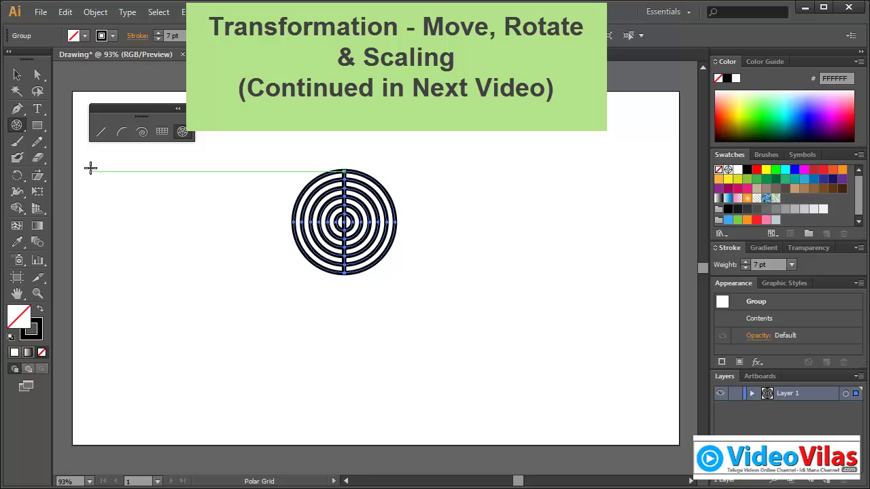
Enlarge the polar grid, move it toward the centre, then delete it.
click(17, 75)
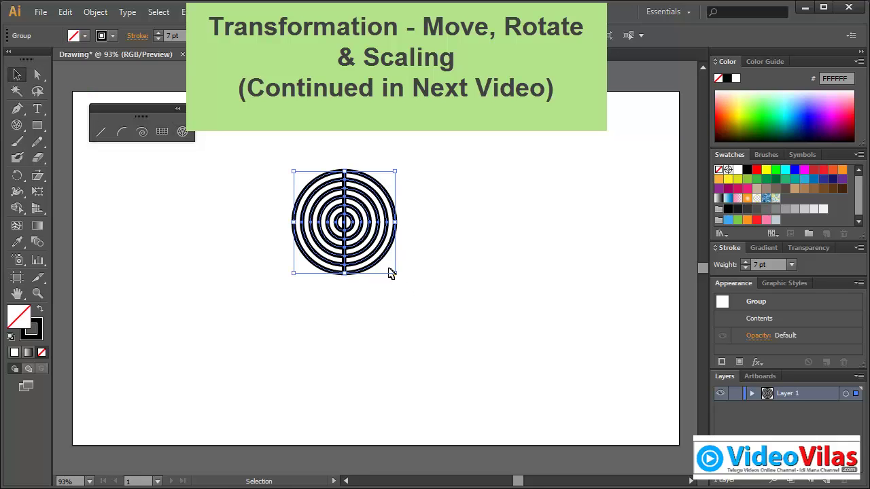
drag(395, 274, 532, 408)
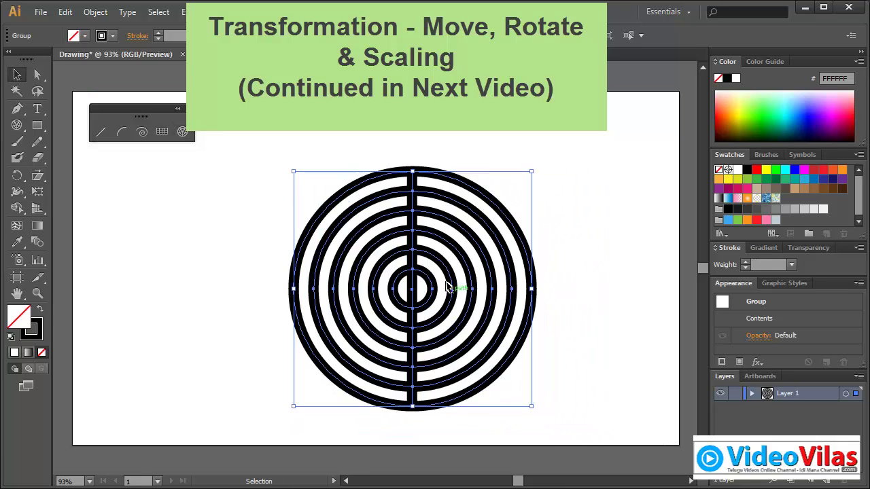
drag(412, 236, 382, 187)
click(563, 190)
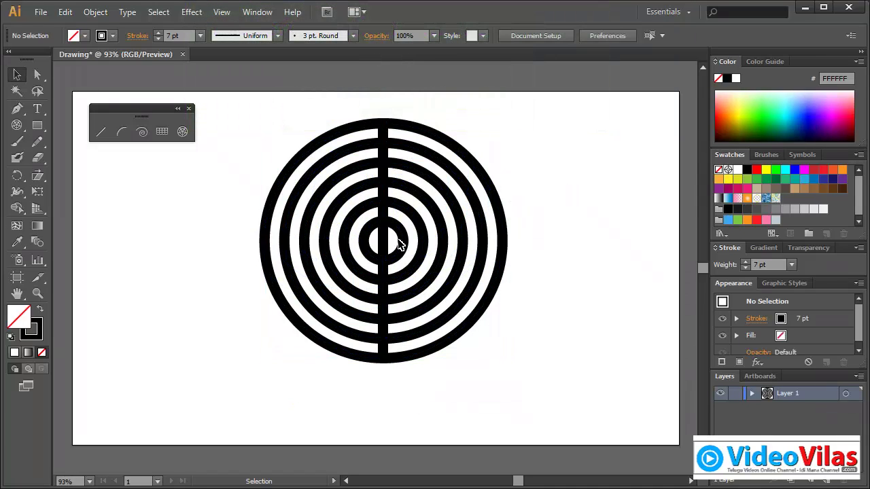
click(385, 243)
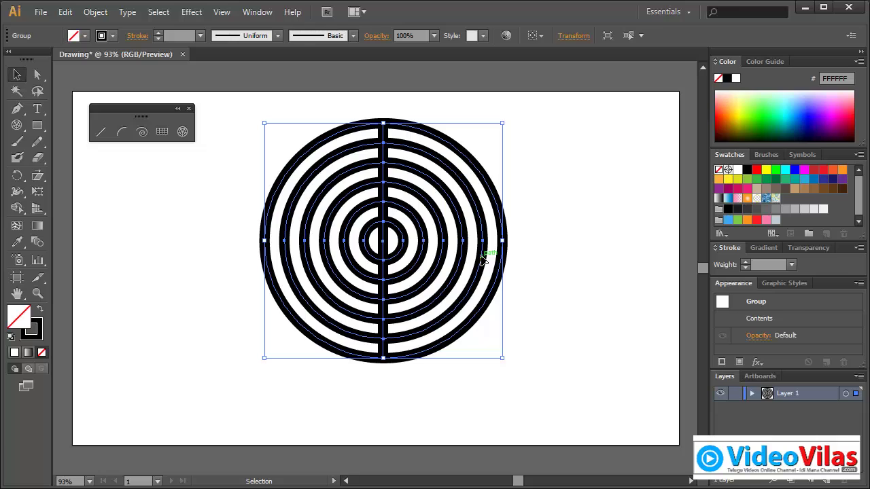
key(Delete)
Drag out and delete another polar grid, then reopen the Polar Grid options.
click(182, 131)
drag(398, 262, 522, 416)
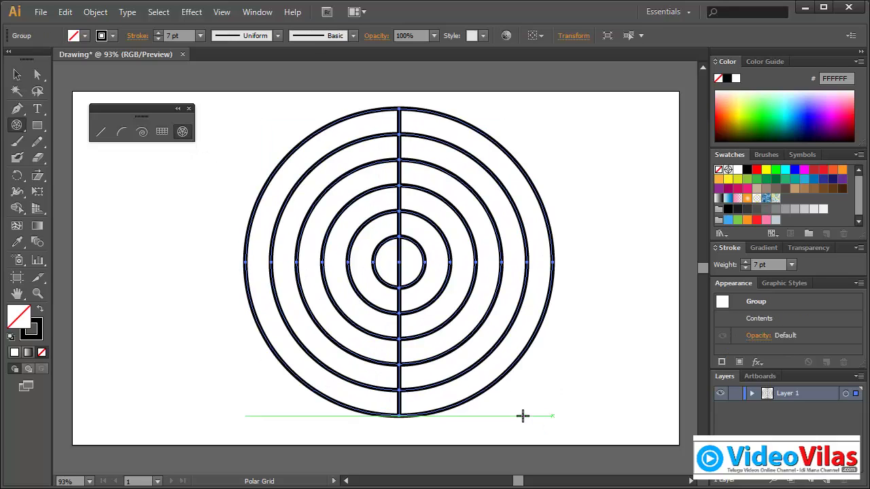
key(Delete)
click(368, 227)
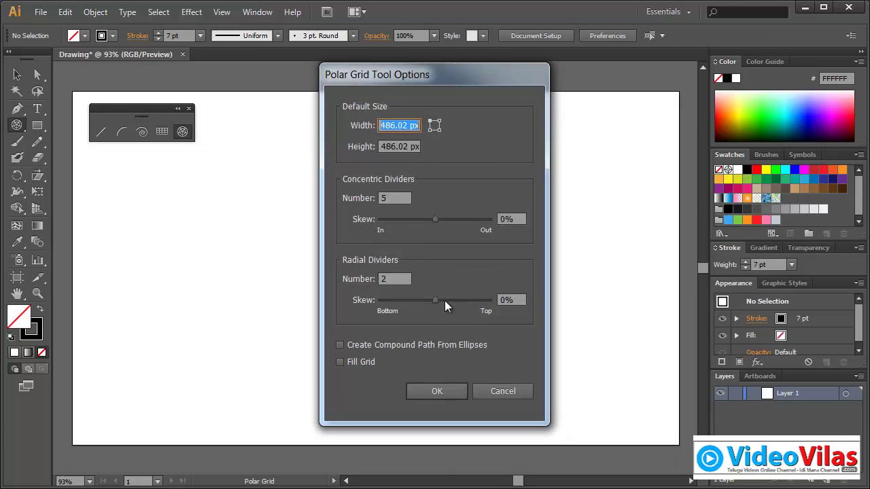
Create a polar grid with 6 radial dividers.
double_click(401, 280)
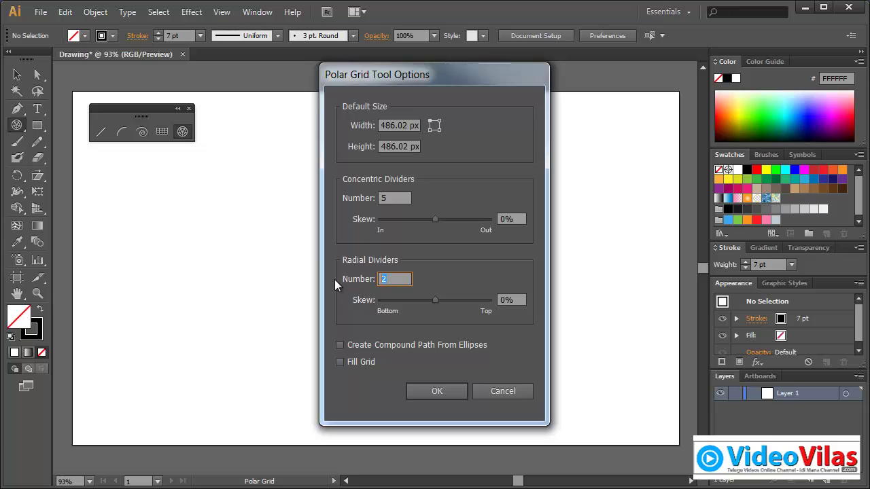
text(6)
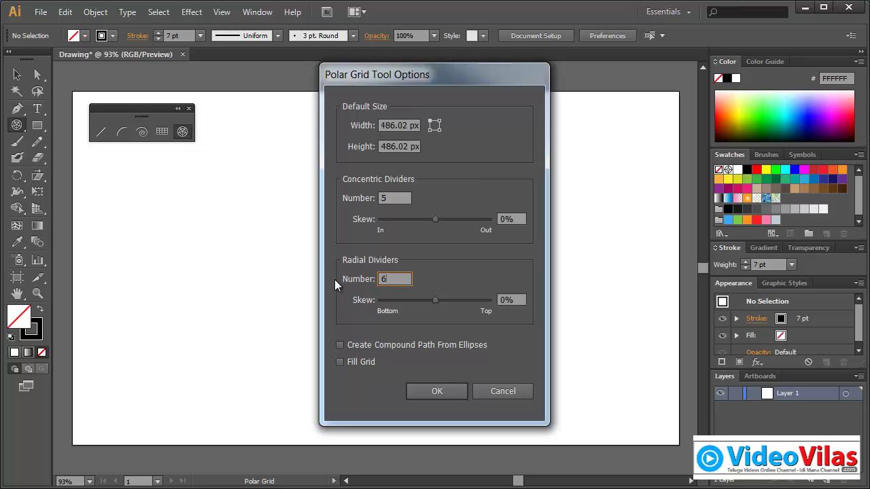
click(448, 391)
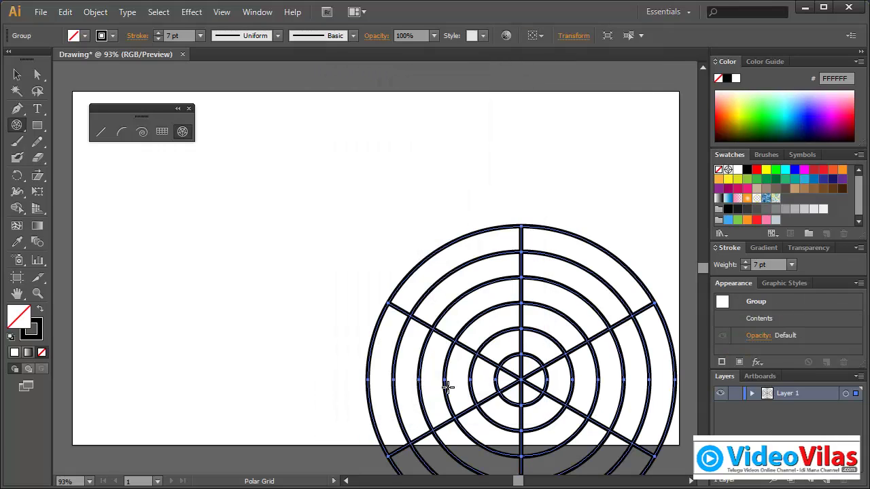
Move the polar grid to the artboard centre, then delete it.
click(17, 74)
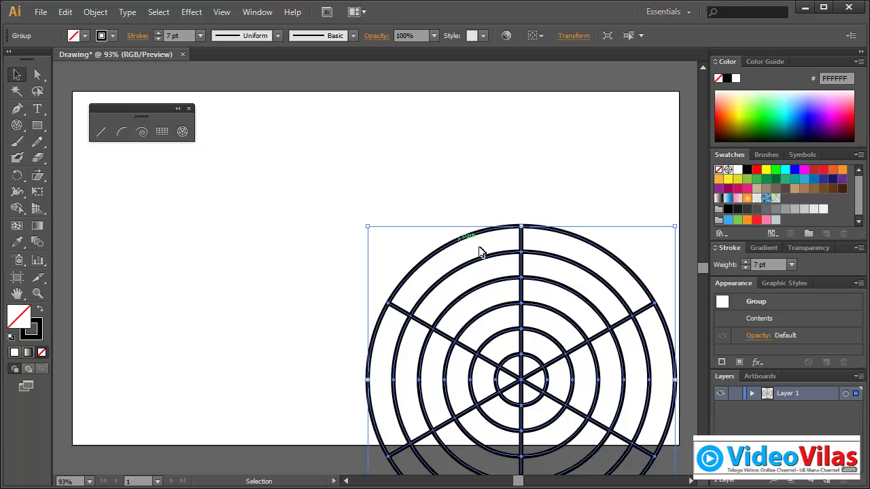
drag(522, 276, 406, 165)
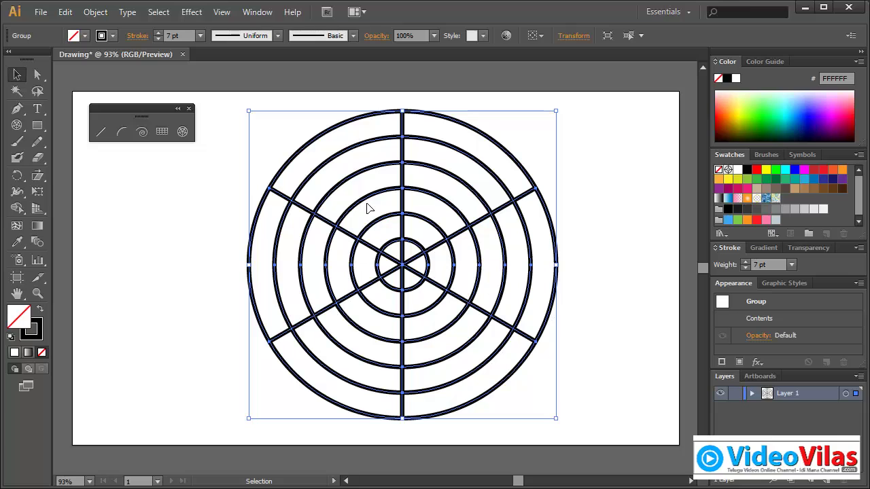
click(271, 102)
click(440, 289)
key(Delete)
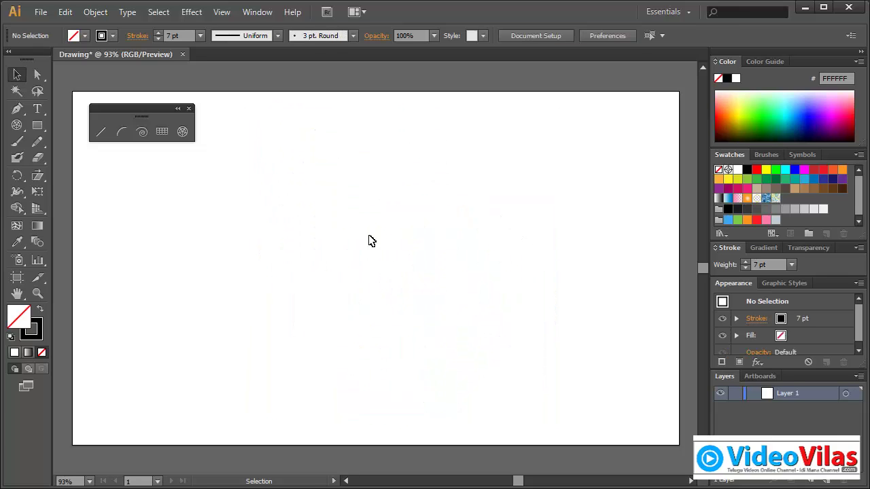
With a 2 pt stroke, draw a trial polar grid, adjusting its circles and dividers, then delete it.
click(182, 131)
click(201, 35)
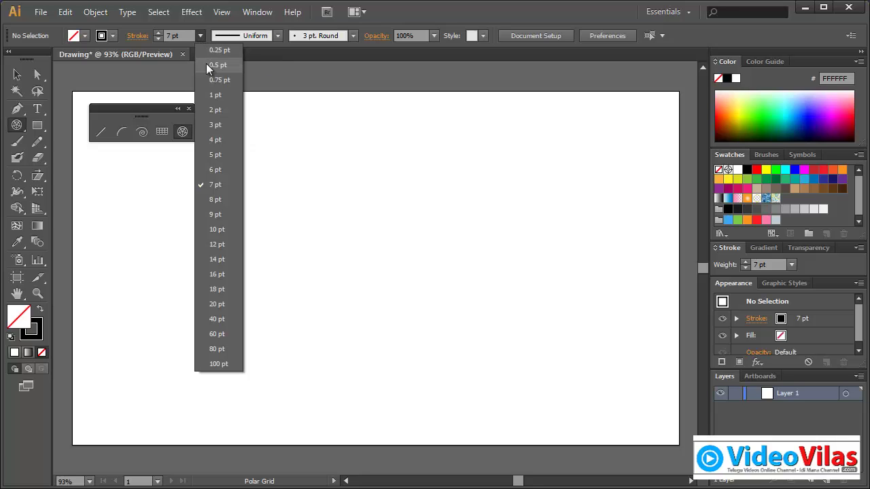
click(215, 109)
mouse_move(256, 110)
mouse_down()
mouse_move(530, 351)
mouse_move(554, 407)
mouse_up()
key(Down)
key(Down)
key(Down)
key(Down)
key(Down)
key(Left)
key(Left)
key(Left)
key(Left)
key(Left)
key(Left)
key(Up)
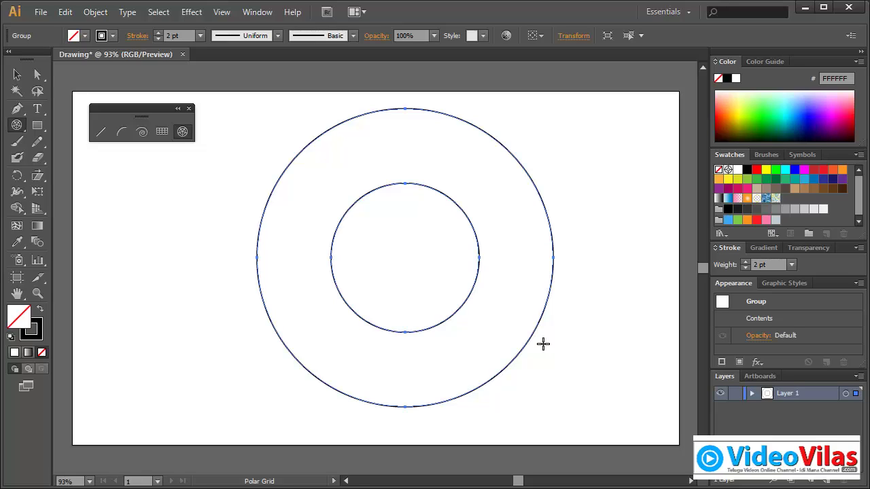
key(Delete)
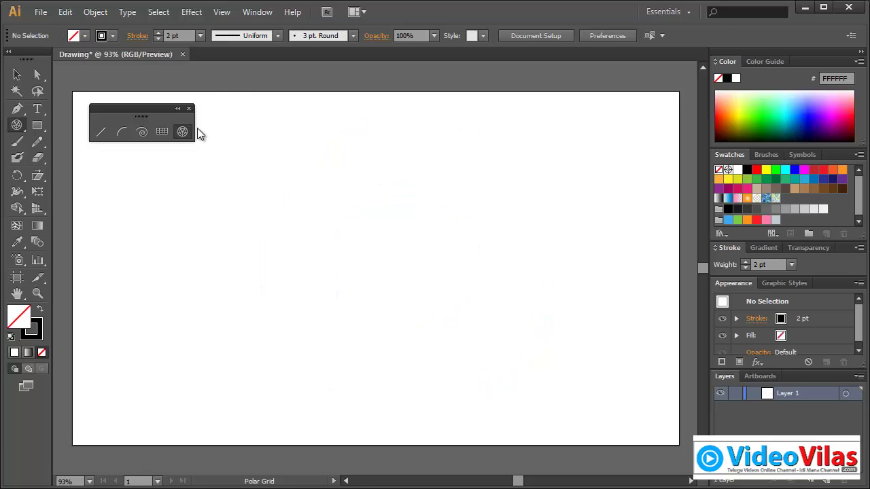
Draw a new polar grid with extra concentric circles and delete the circles' left halves.
drag(320, 121, 593, 400)
key(Up)
key(Up)
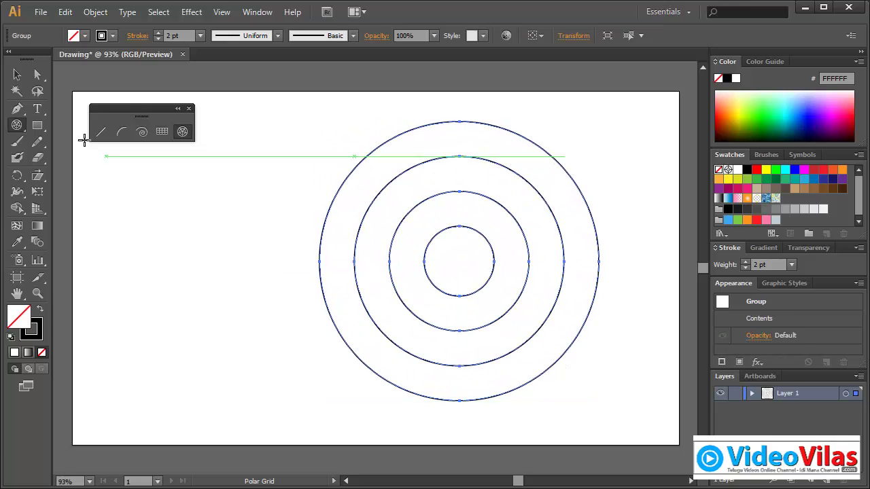
click(38, 75)
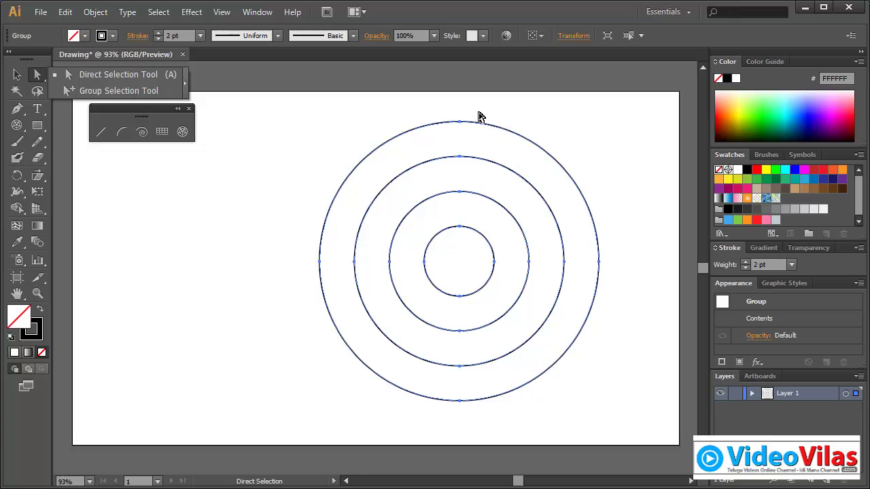
click(303, 116)
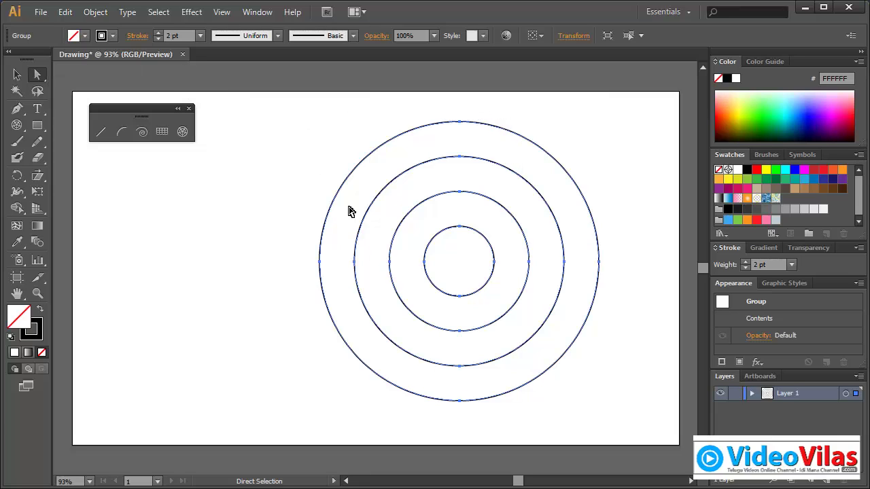
drag(329, 149, 449, 413)
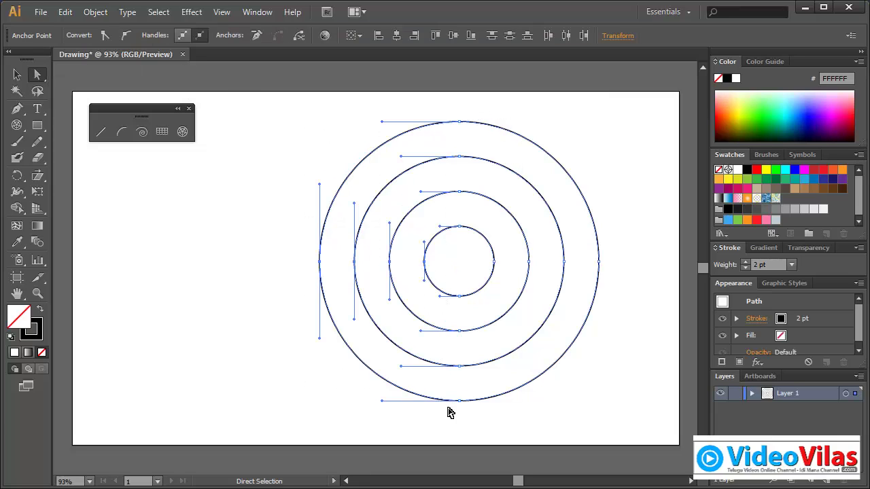
key(Delete)
Thicken the half-circles' stroke to 4 pt, then select the group and delete it.
click(17, 74)
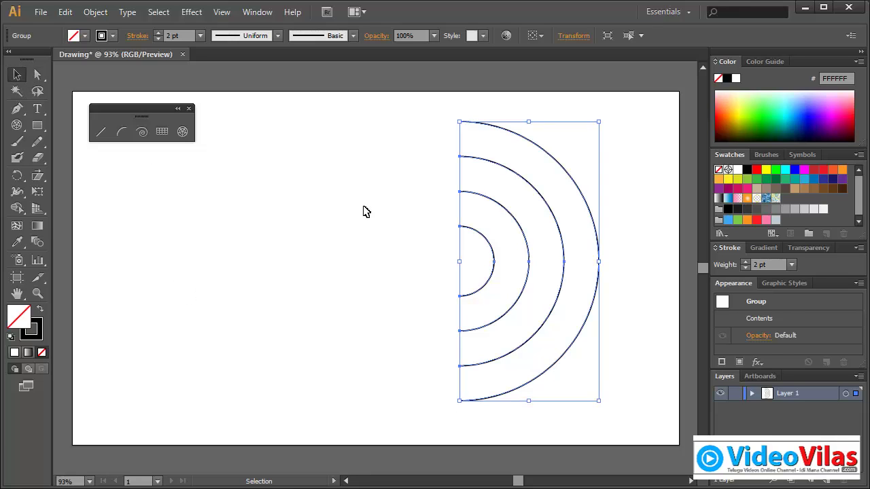
click(366, 212)
mouse_move(412, 104)
mouse_down()
mouse_move(633, 401)
mouse_move(569, 375)
mouse_up()
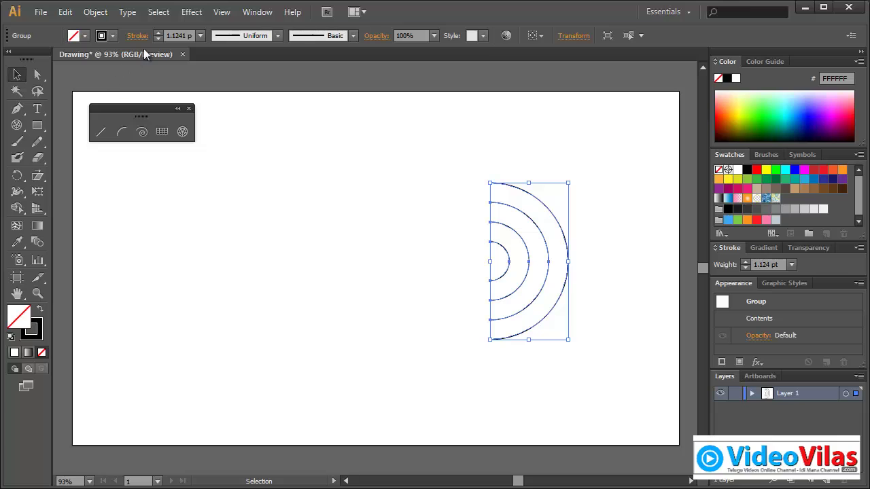
click(200, 35)
click(223, 125)
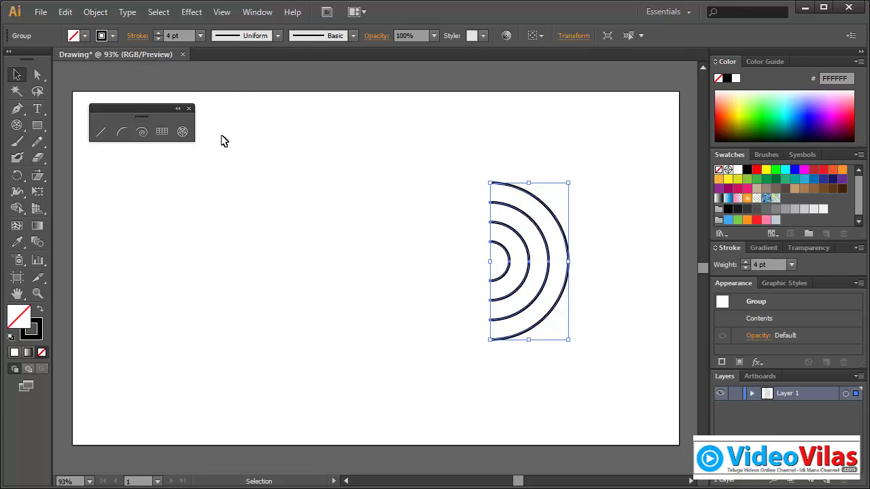
click(374, 194)
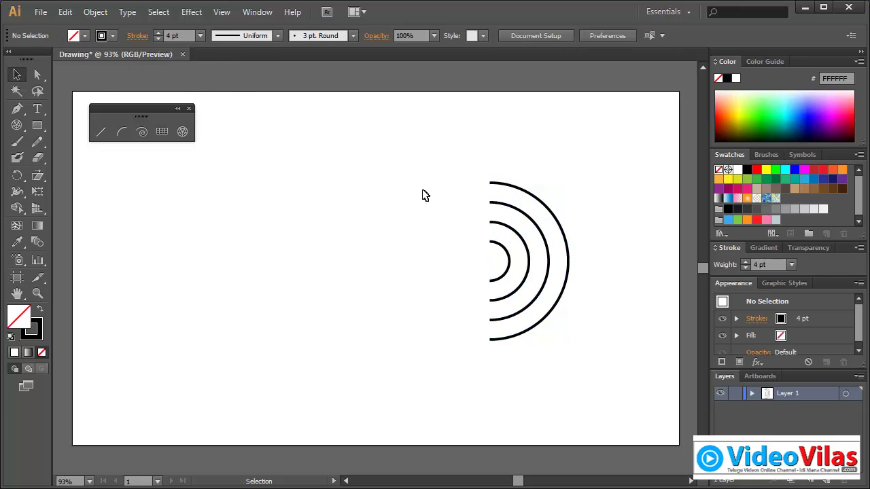
drag(431, 138, 631, 389)
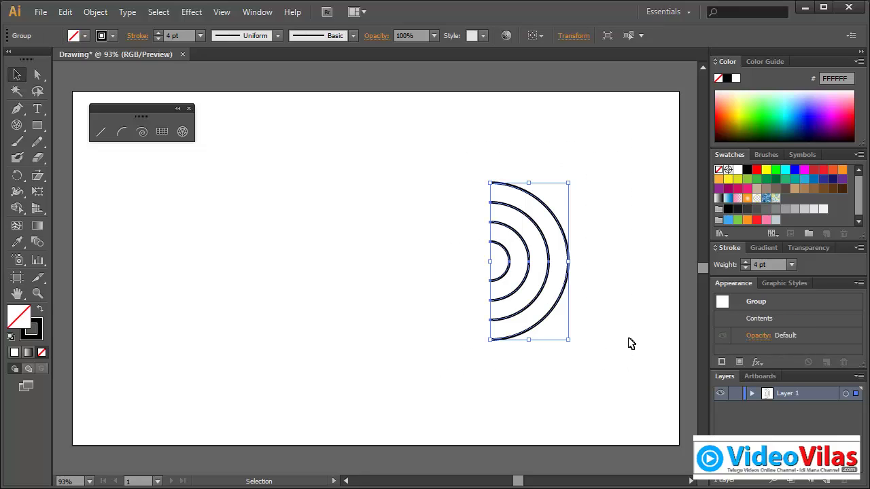
key(Delete)
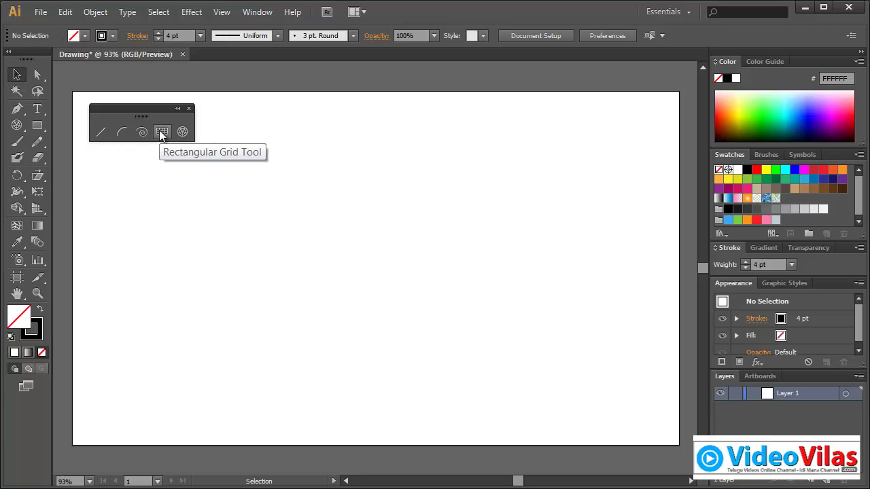
Close the torn-off line and grid tools and keep the Line Segment tool active.
click(191, 109)
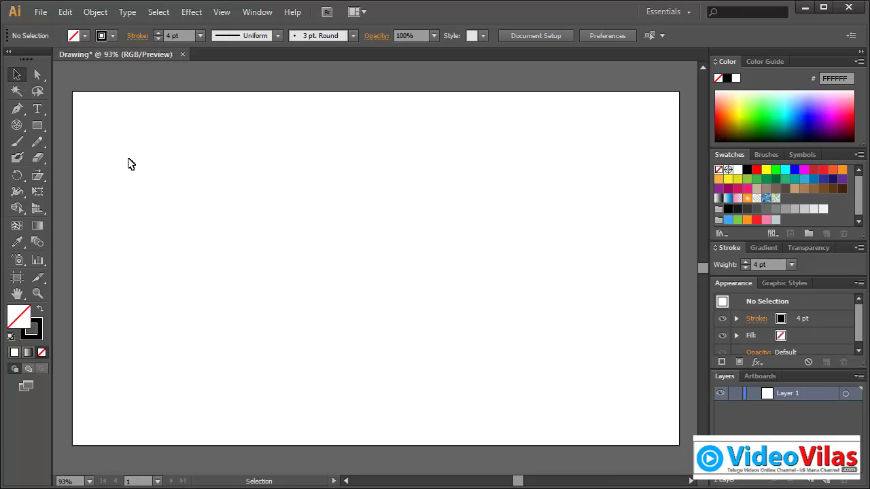
drag(17, 125, 46, 127)
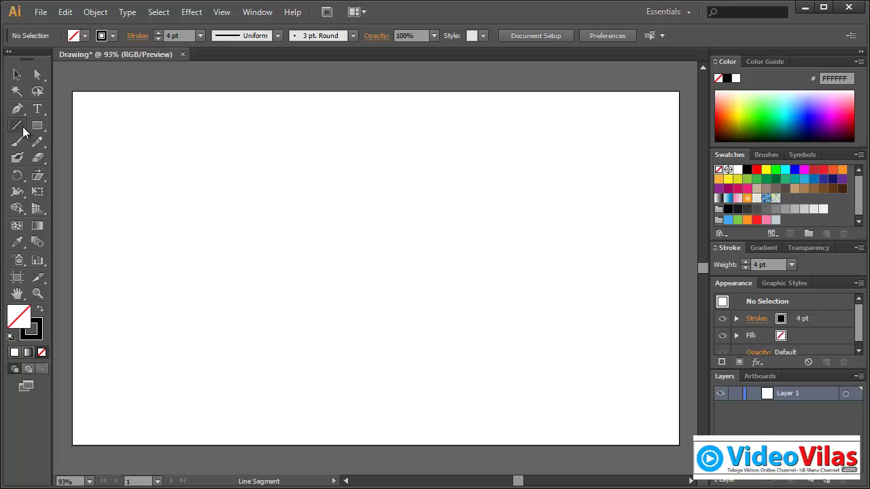
drag(17, 125, 80, 144)
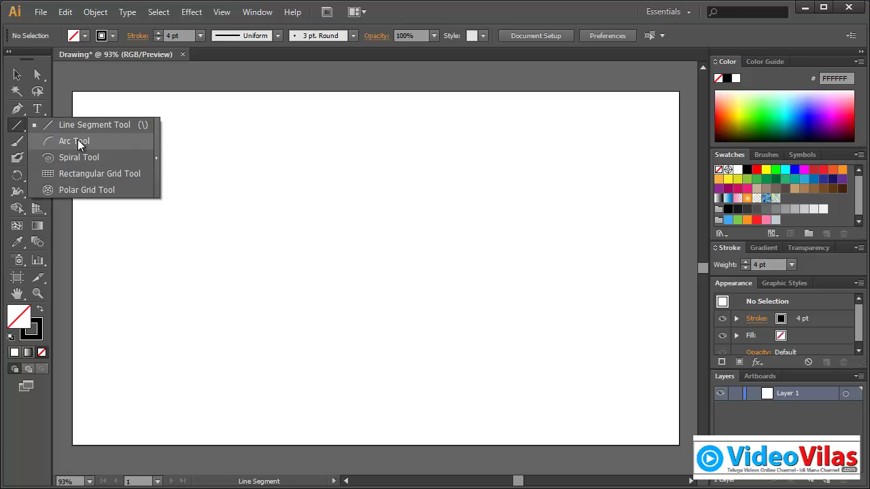
click(412, 18)
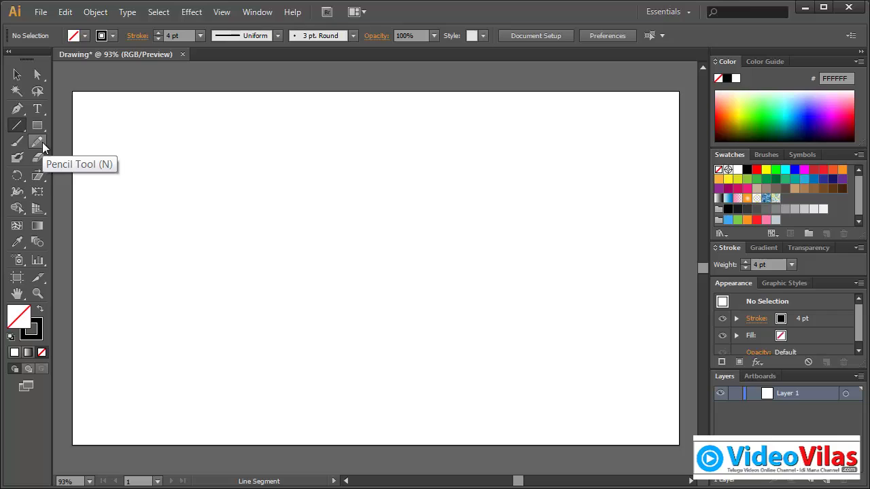
Tear off the pencil tools, draw a freehand wavy curve, and smooth its lower bend.
mouse_move(42, 142)
mouse_down()
mouse_move(152, 152)
mouse_move(164, 144)
mouse_up()
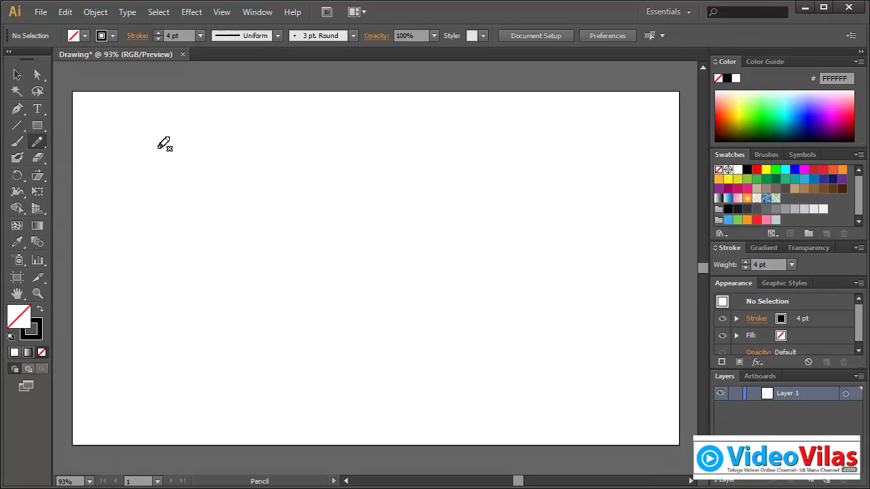
drag(91, 156, 270, 119)
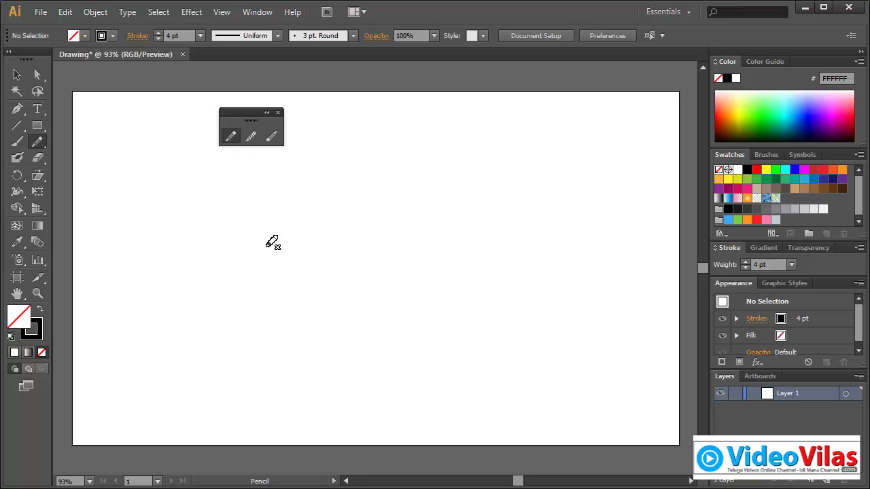
mouse_move(236, 294)
mouse_down()
mouse_move(345, 183)
mouse_move(500, 149)
mouse_move(590, 183)
mouse_up()
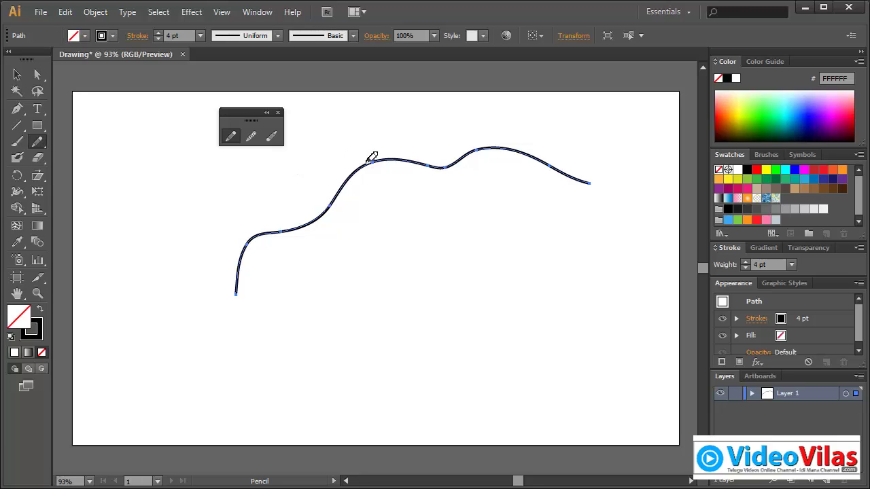
click(251, 136)
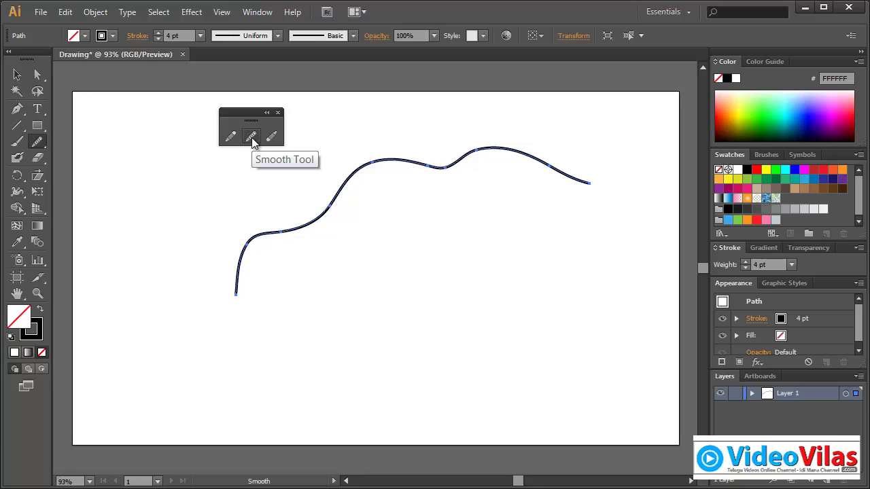
mouse_move(282, 224)
mouse_down()
mouse_move(241, 250)
mouse_move(232, 277)
mouse_move(259, 233)
mouse_move(236, 275)
mouse_move(252, 250)
mouse_move(338, 206)
mouse_move(306, 229)
mouse_move(378, 158)
mouse_move(374, 168)
mouse_move(413, 155)
mouse_move(537, 158)
mouse_move(571, 174)
mouse_move(493, 142)
mouse_up()
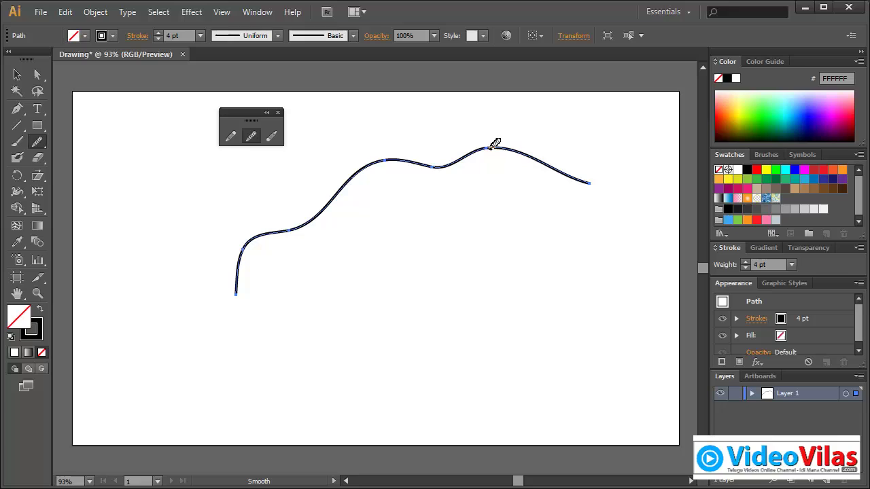
Erase two gaps in the curve with the Path Eraser, then select and delete all pieces.
click(273, 136)
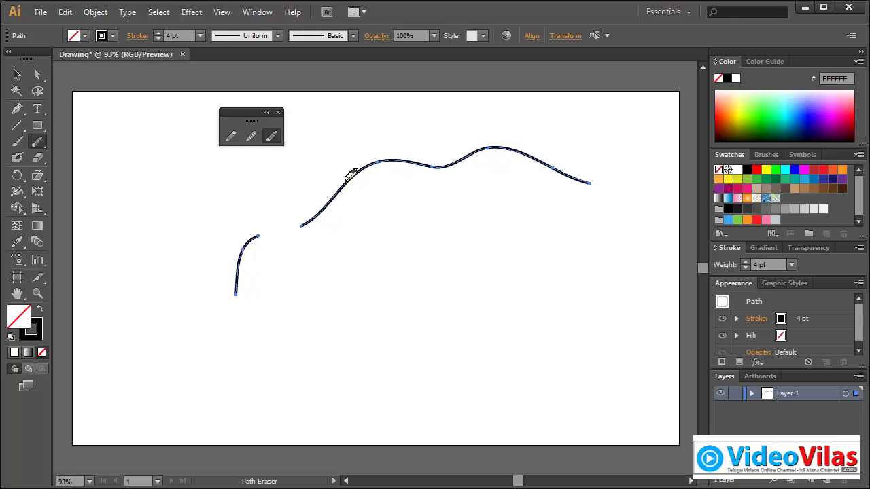
drag(409, 158, 371, 163)
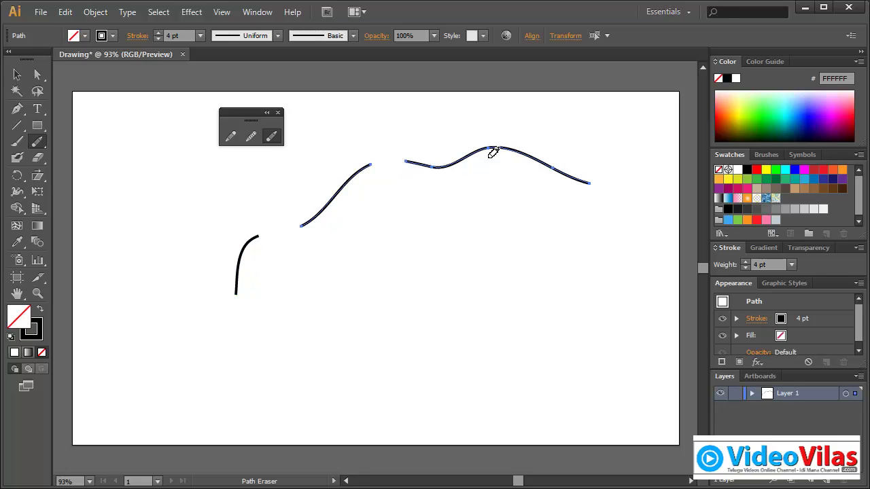
drag(481, 148, 523, 151)
key(v)
drag(148, 151, 627, 344)
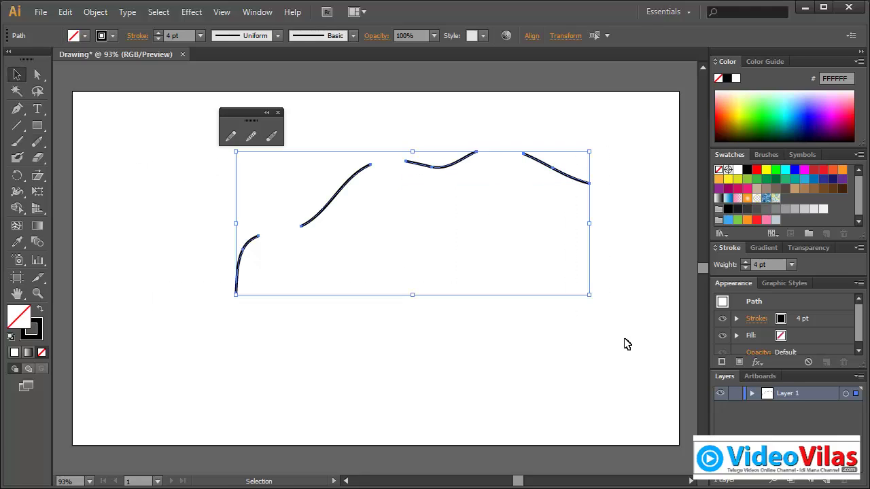
key(Delete)
Draw a circle with the Ellipse tool and reset to white fill with 1 pt black stroke.
click(37, 126)
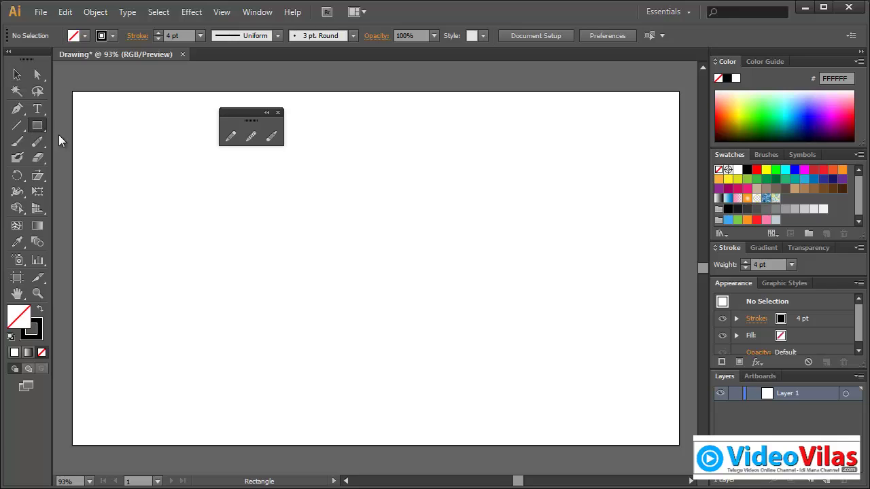
drag(38, 126, 85, 156)
mouse_move(221, 172)
mouse_down()
mouse_move(249, 216)
mouse_move(389, 363)
mouse_up()
click(11, 338)
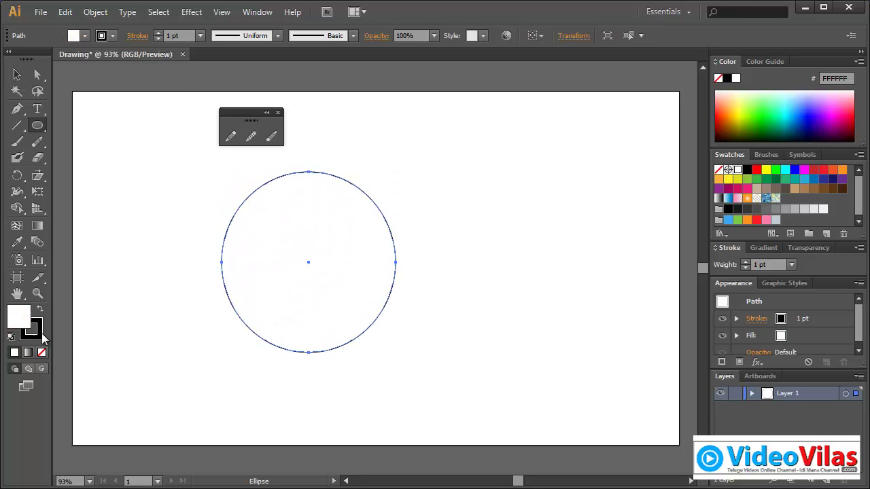
Inspect the circle's top-right segment handles and top anchor with Direct Selection.
click(17, 74)
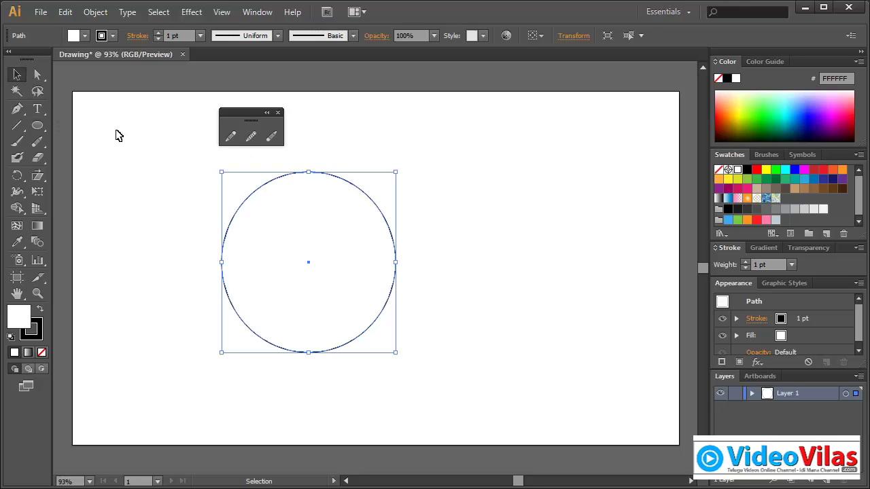
click(115, 136)
click(257, 198)
click(38, 76)
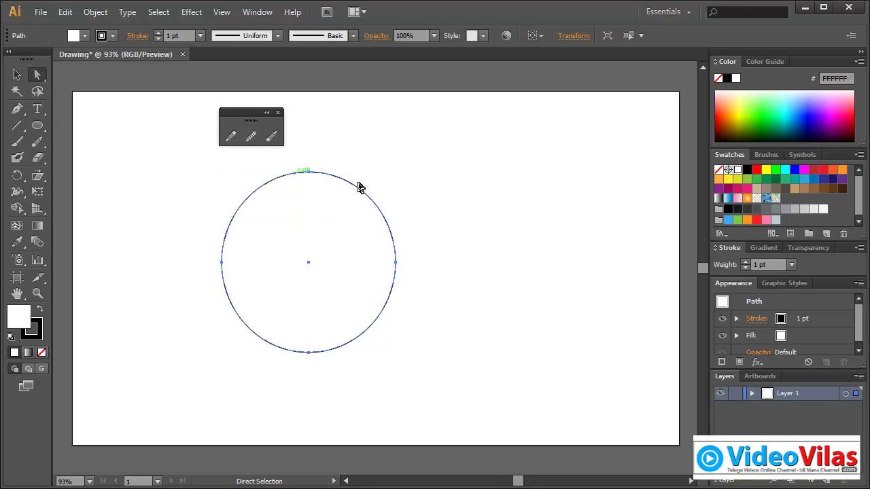
click(373, 179)
drag(370, 188, 357, 216)
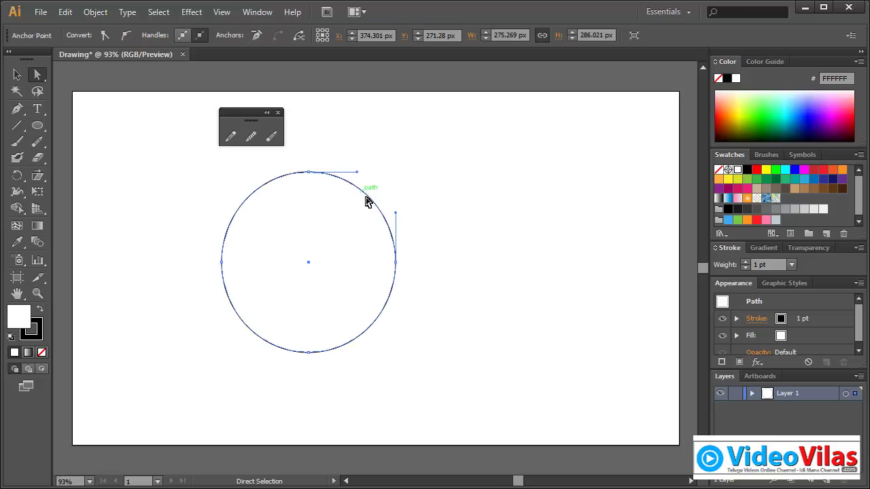
click(351, 167)
click(308, 172)
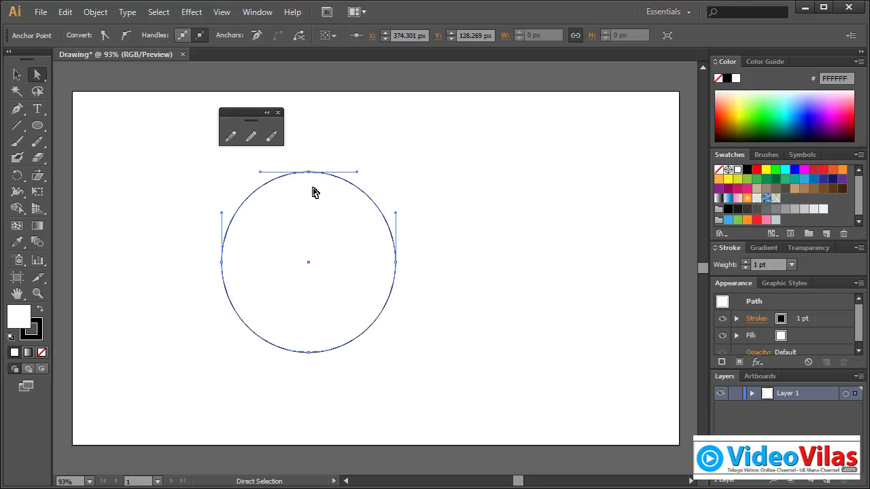
click(369, 190)
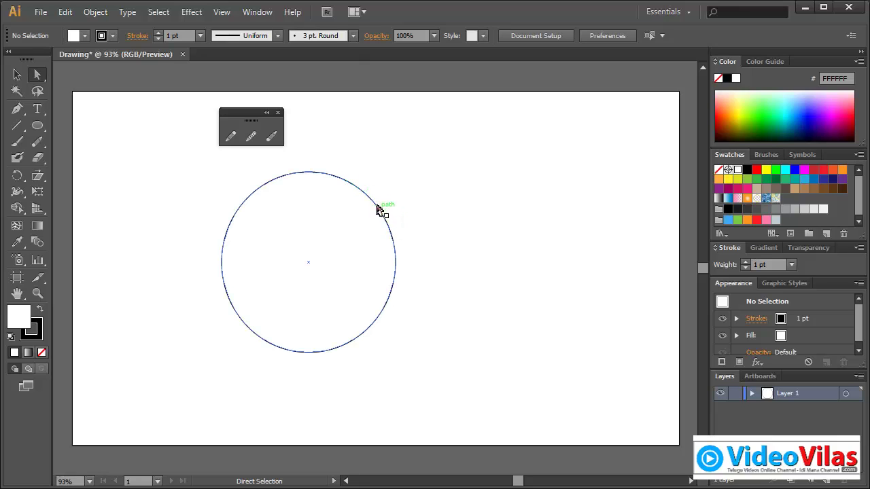
Erase the circle's upper-right arc with the Path Eraser, then delete the circle.
click(17, 74)
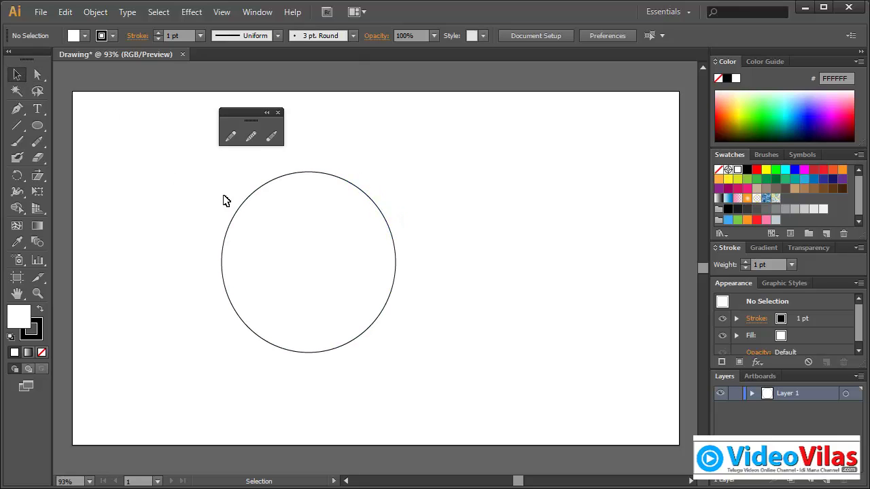
click(315, 262)
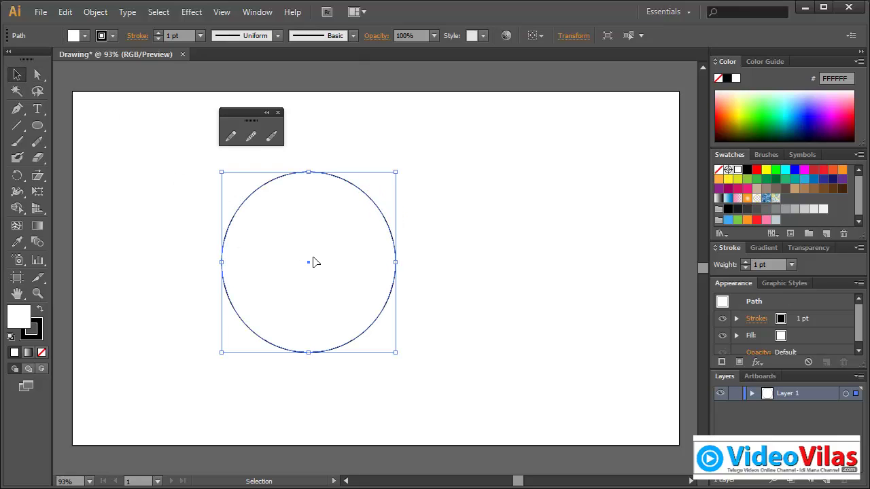
click(272, 136)
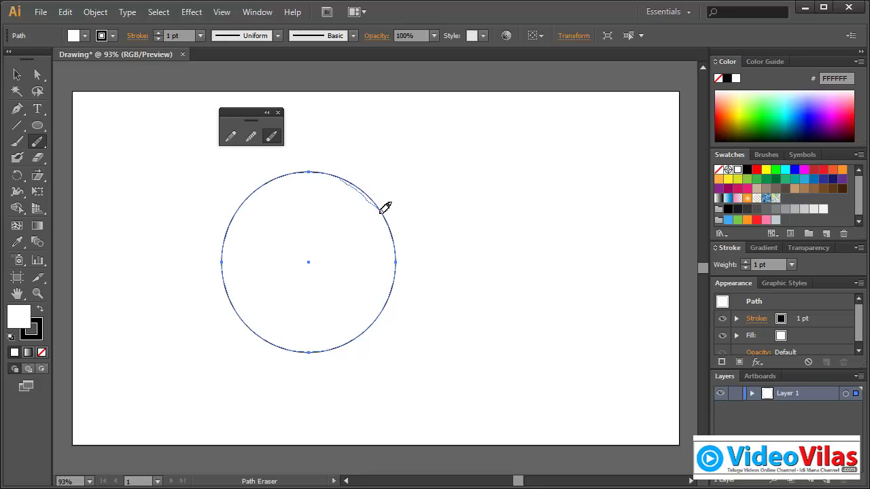
drag(381, 212, 386, 220)
click(17, 75)
drag(134, 164, 364, 315)
key(Delete)
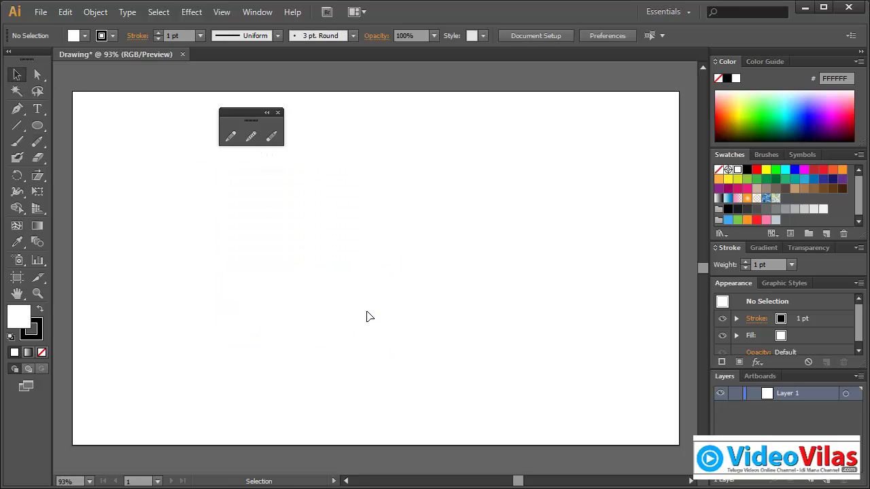
click(230, 137)
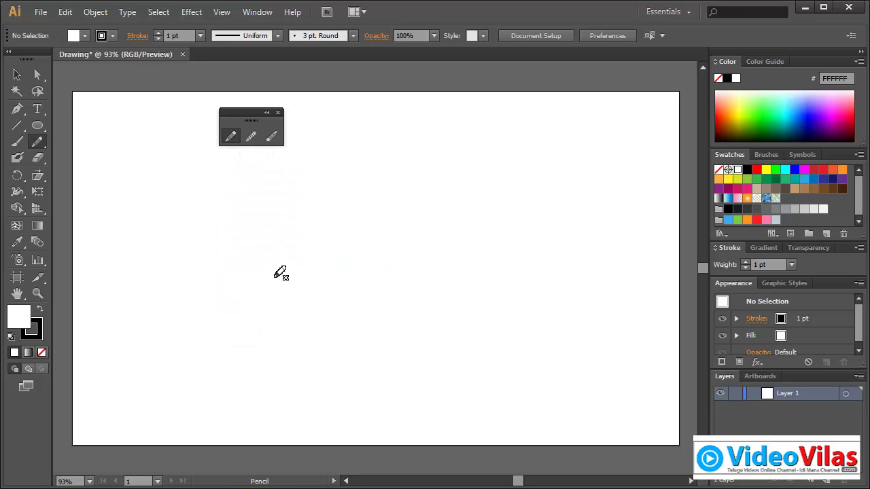
mouse_move(211, 290)
mouse_down()
mouse_move(535, 248)
mouse_move(624, 269)
mouse_move(533, 284)
mouse_move(206, 303)
mouse_up()
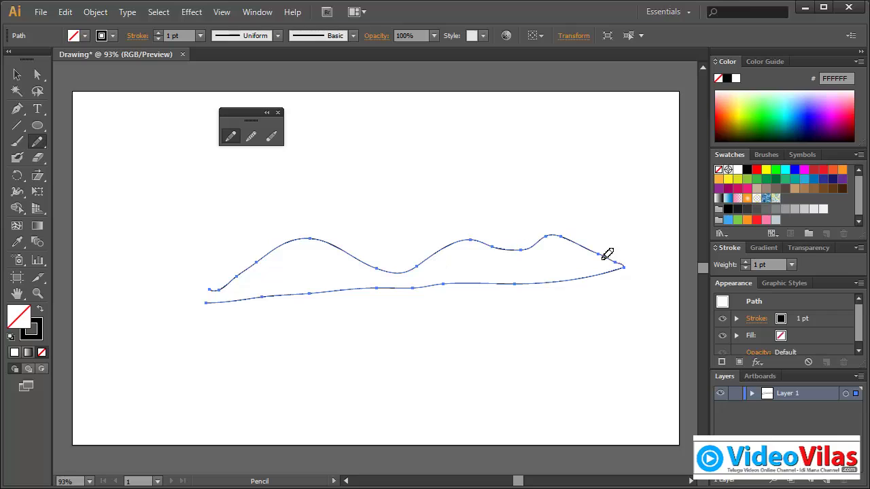
click(272, 136)
mouse_move(521, 247)
mouse_down()
mouse_move(560, 235)
mouse_move(562, 246)
mouse_move(643, 277)
mouse_move(620, 260)
mouse_move(623, 281)
mouse_move(639, 281)
mouse_move(511, 279)
mouse_move(568, 274)
mouse_move(542, 288)
mouse_move(214, 297)
mouse_up()
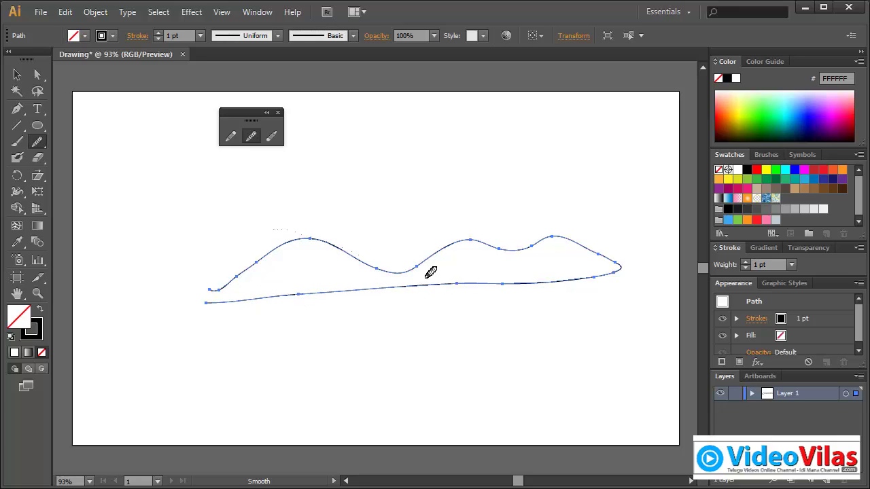
mouse_move(431, 272)
mouse_down()
mouse_move(361, 259)
mouse_move(179, 295)
mouse_up()
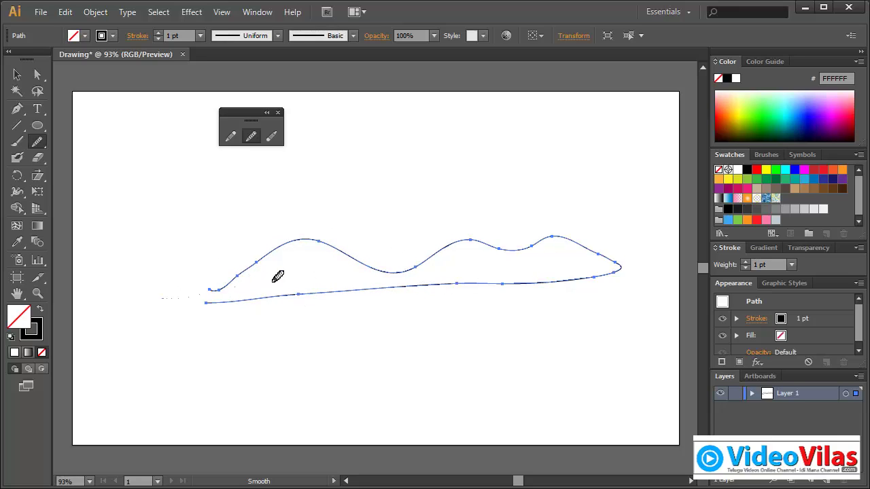
click(272, 136)
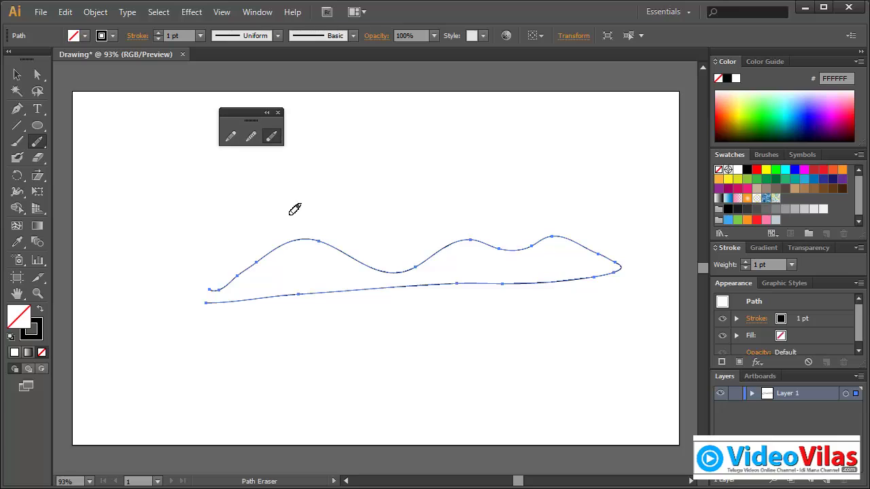
mouse_move(360, 250)
mouse_down()
mouse_move(395, 270)
mouse_move(487, 243)
mouse_up()
click(17, 75)
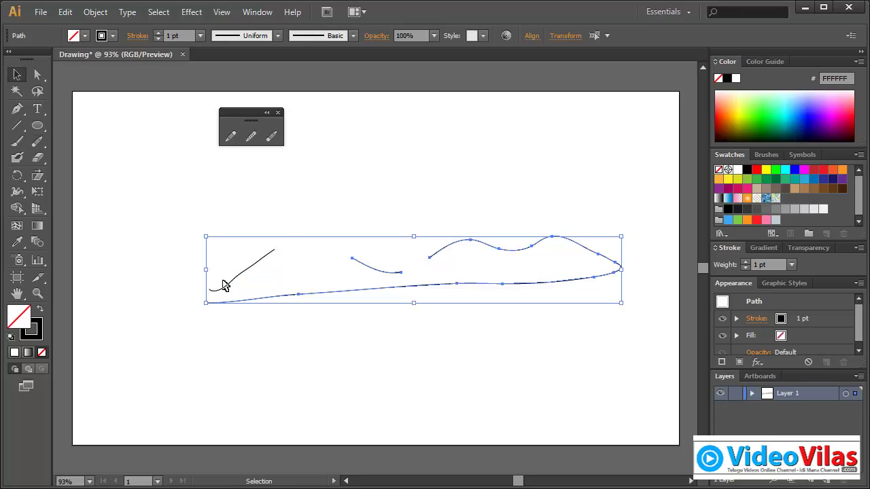
drag(195, 201, 637, 361)
key(Delete)
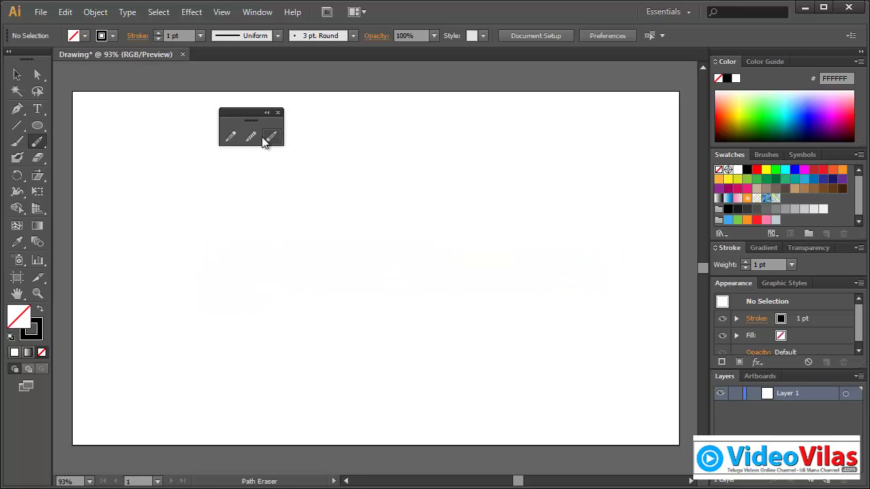
Draw a freehand loop and zoom into the gap at its top.
click(231, 136)
mouse_move(350, 208)
mouse_down()
mouse_move(224, 229)
mouse_move(178, 346)
mouse_move(306, 389)
mouse_move(404, 323)
mouse_move(399, 276)
mouse_move(350, 207)
mouse_up()
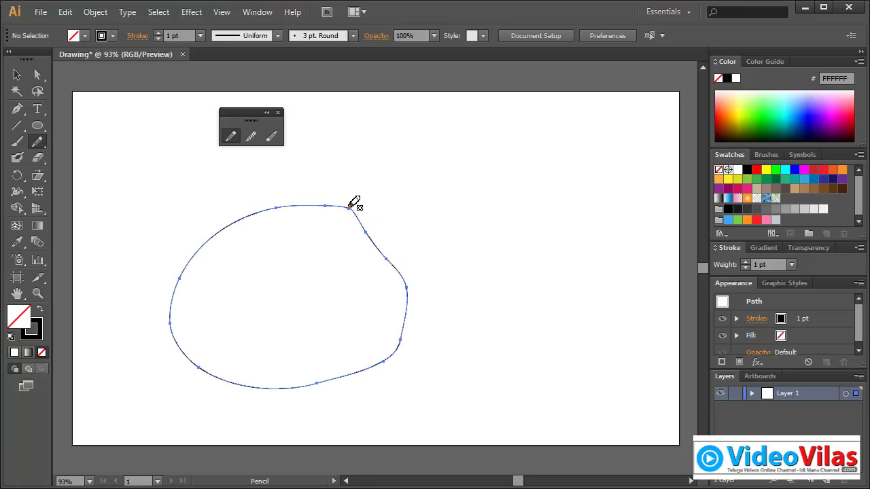
click(17, 74)
click(74, 233)
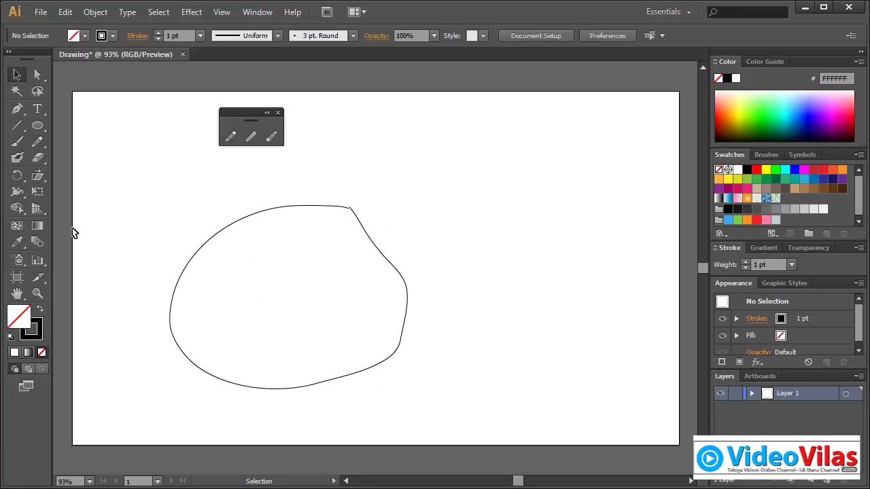
click(37, 293)
drag(331, 183, 371, 228)
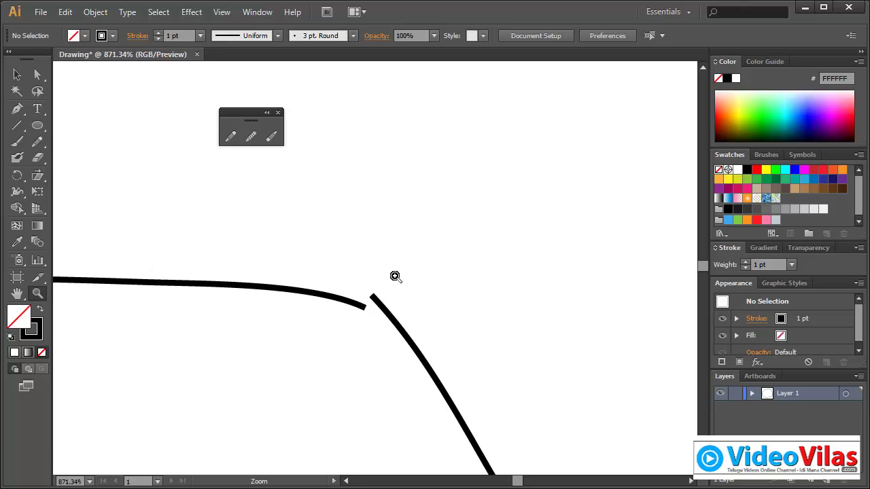
drag(340, 270, 408, 356)
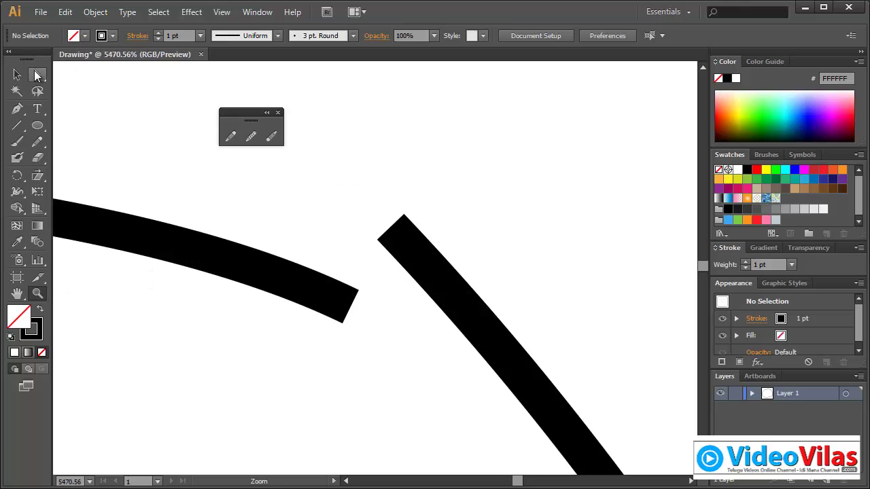
Move the loop's top end anchor down toward the other end with Direct Selection.
click(38, 74)
drag(376, 195, 415, 264)
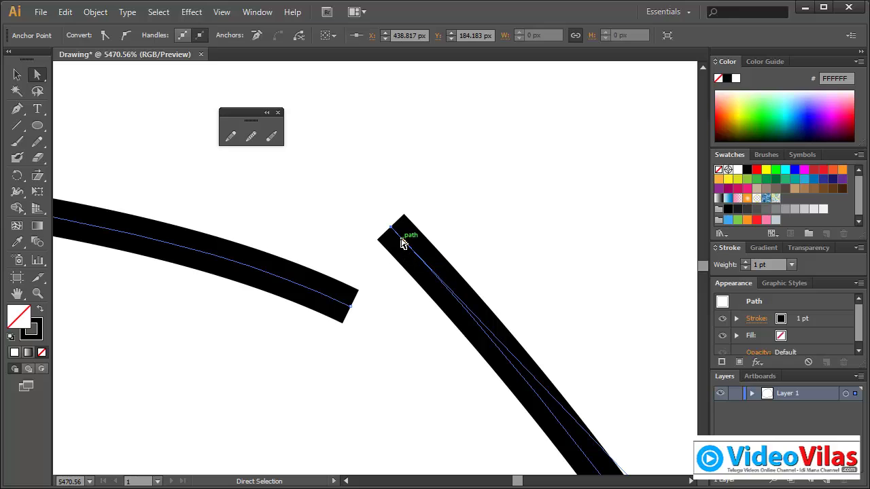
mouse_move(391, 233)
mouse_down()
mouse_move(374, 297)
mouse_move(352, 307)
mouse_move(414, 291)
mouse_up()
click(416, 182)
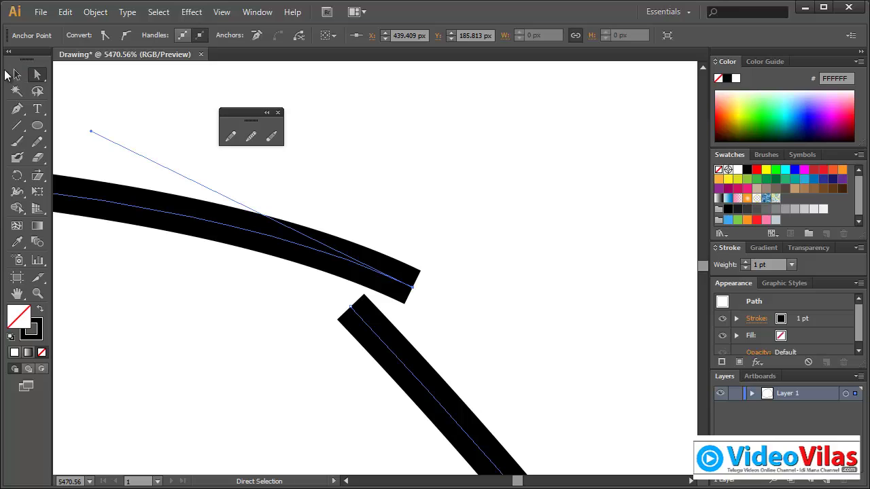
Delete the diagonal black stroke and fit the whole artboard in the window.
click(17, 77)
click(381, 467)
scroll(531, 469, down, 5)
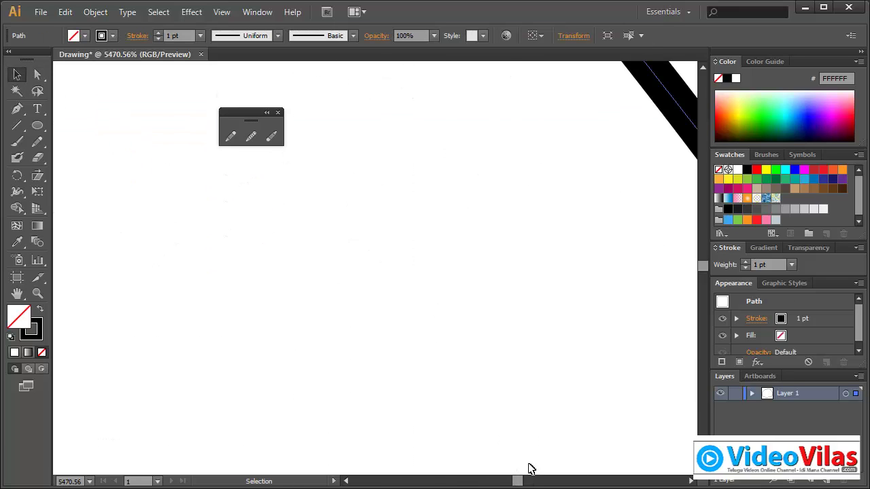
key(Delete)
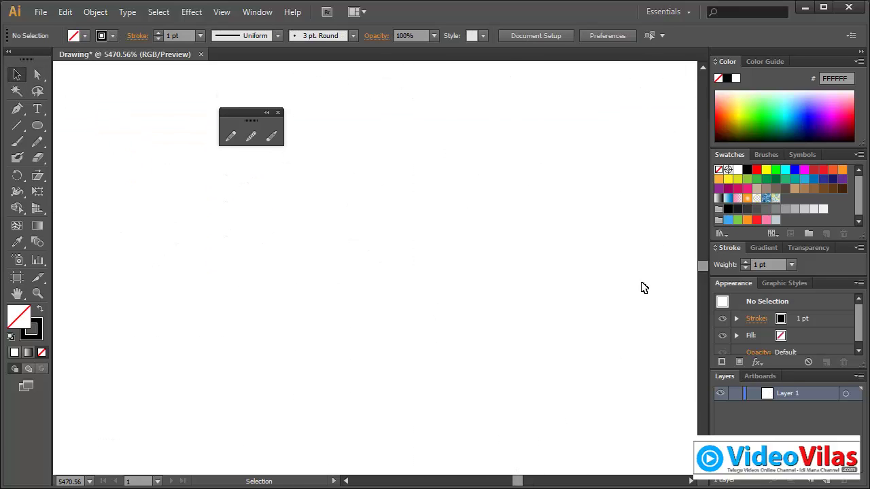
key(ctrl+0)
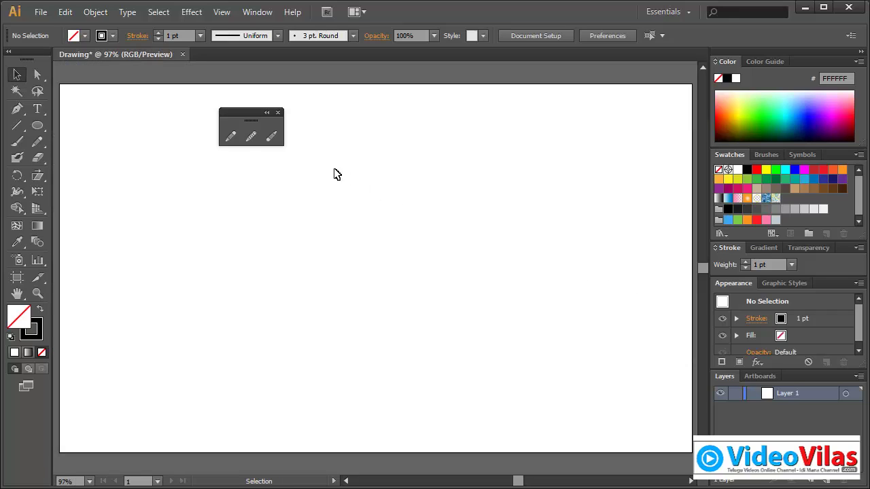
Draw a closed freehand round path with the Pencil and zoom in on it.
click(230, 135)
mouse_move(316, 192)
mouse_down()
mouse_move(282, 234)
mouse_move(304, 313)
mouse_move(373, 326)
mouse_move(420, 293)
mouse_move(418, 240)
mouse_move(359, 195)
mouse_up()
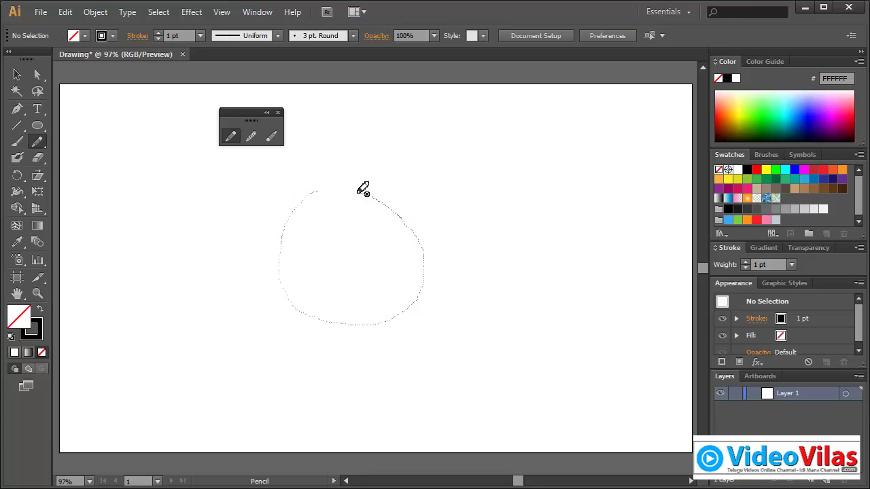
drag(358, 195, 359, 194)
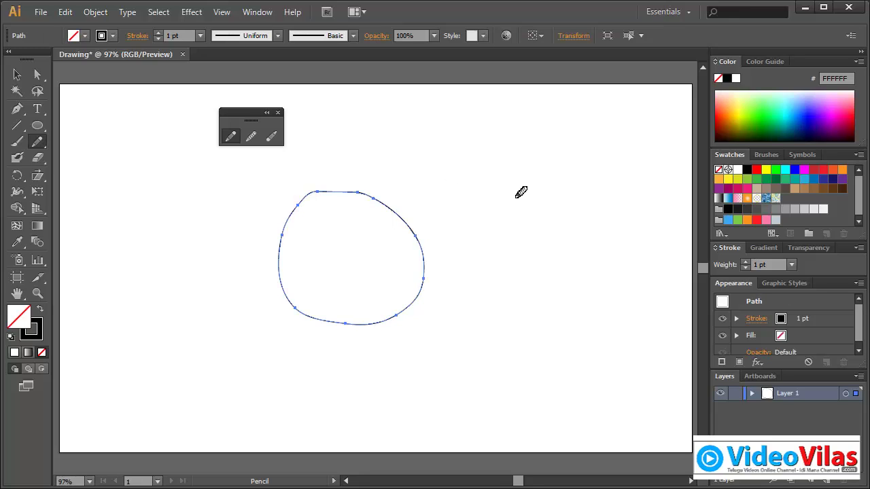
click(38, 293)
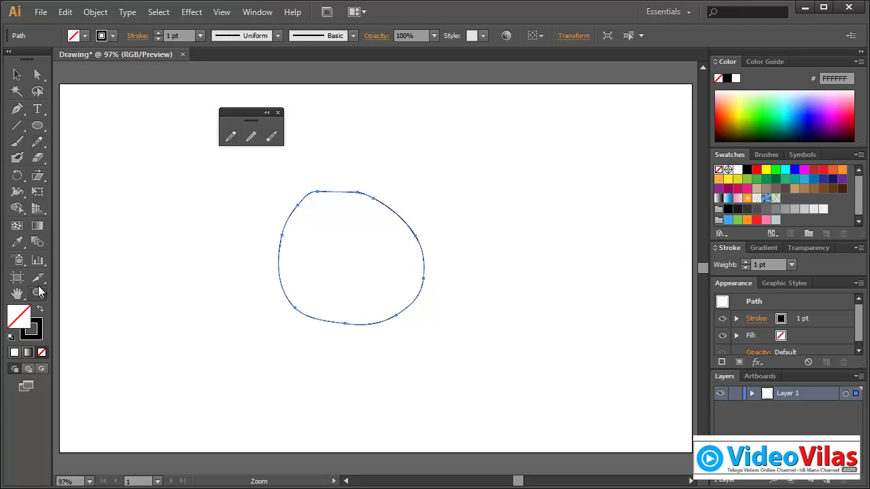
drag(264, 172, 492, 365)
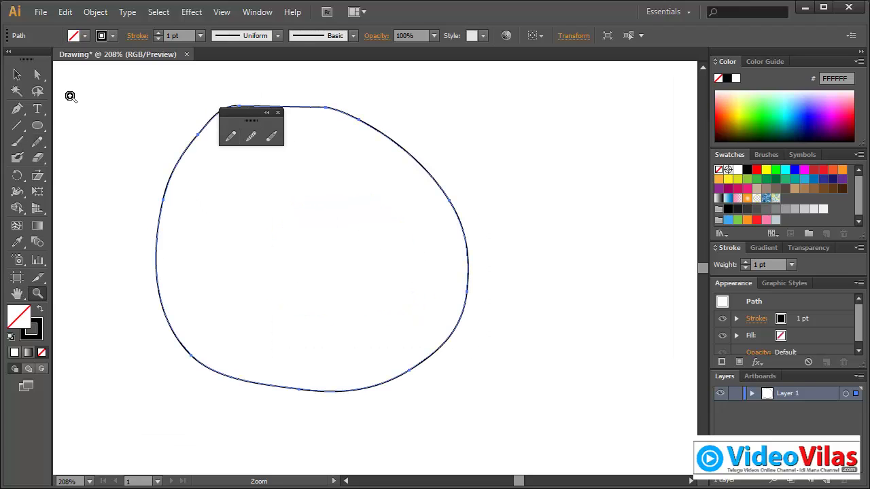
Move the round path down and to the right, then reselect it by its top edge.
key(v)
click(358, 145)
click(400, 149)
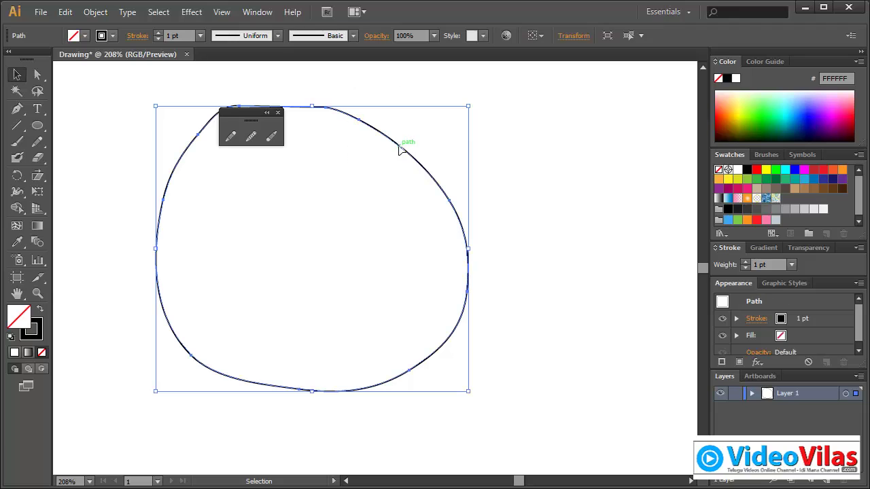
drag(397, 149, 494, 203)
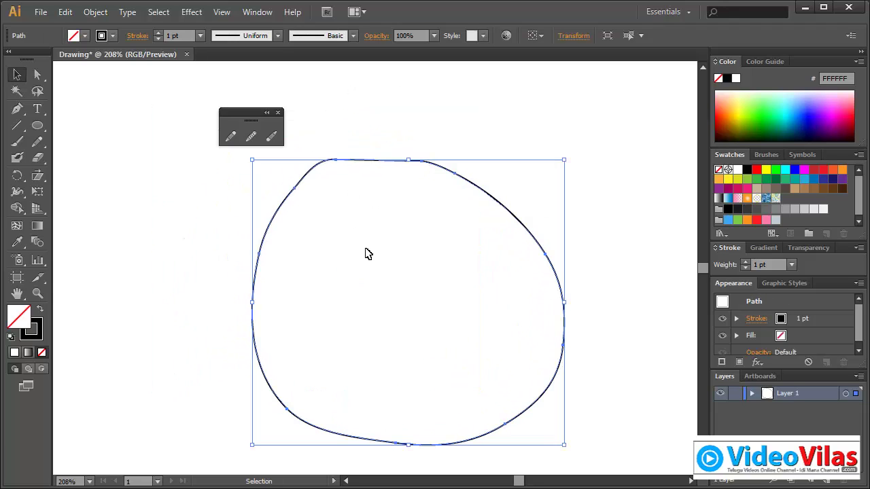
click(379, 300)
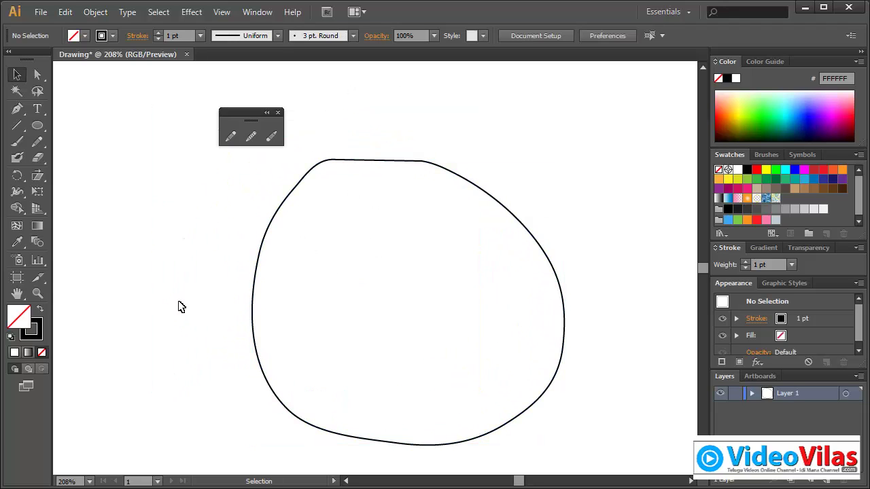
drag(316, 201, 384, 308)
drag(339, 117, 403, 198)
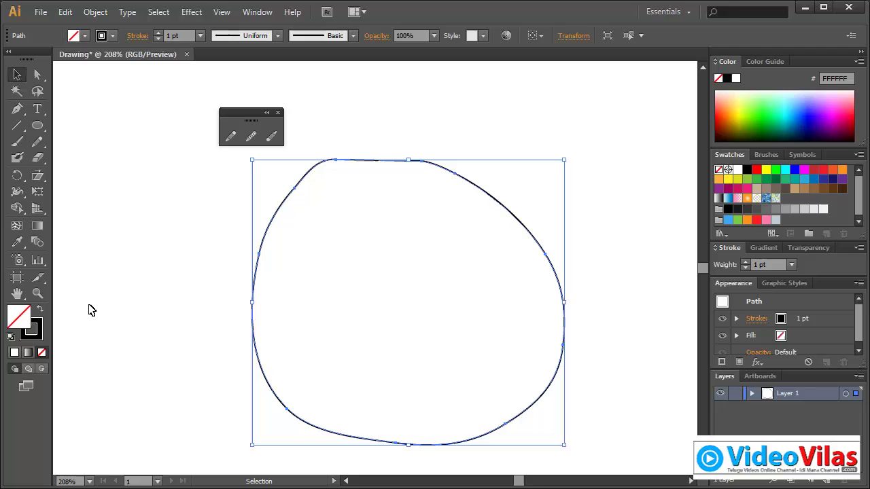
Reset to white fill and black stroke and nudge the round path right.
click(11, 337)
click(203, 192)
drag(379, 229, 459, 212)
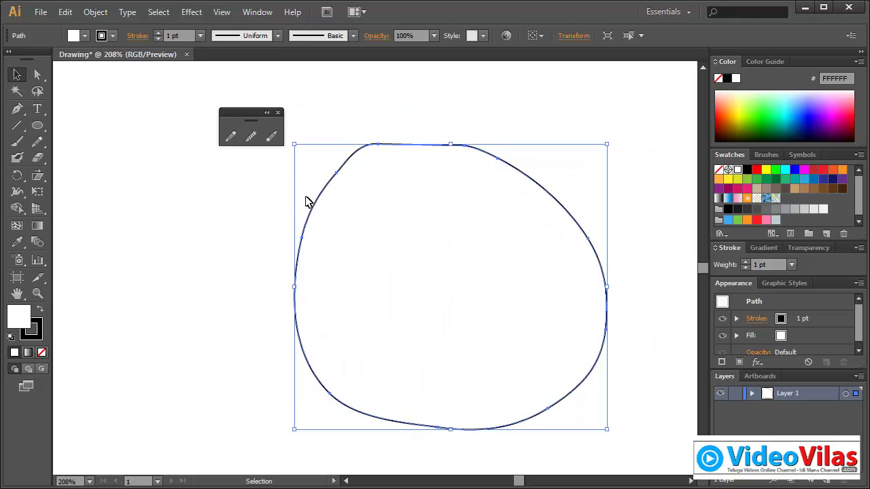
Smooth the top of the round path, then select and delete it.
click(251, 136)
mouse_move(352, 152)
mouse_down()
mouse_move(452, 125)
mouse_move(486, 132)
mouse_move(382, 136)
mouse_move(277, 229)
mouse_move(301, 287)
mouse_move(299, 251)
mouse_move(331, 358)
mouse_move(467, 363)
mouse_move(534, 175)
mouse_move(430, 139)
mouse_move(276, 266)
mouse_move(443, 415)
mouse_move(514, 408)
mouse_move(548, 392)
mouse_up()
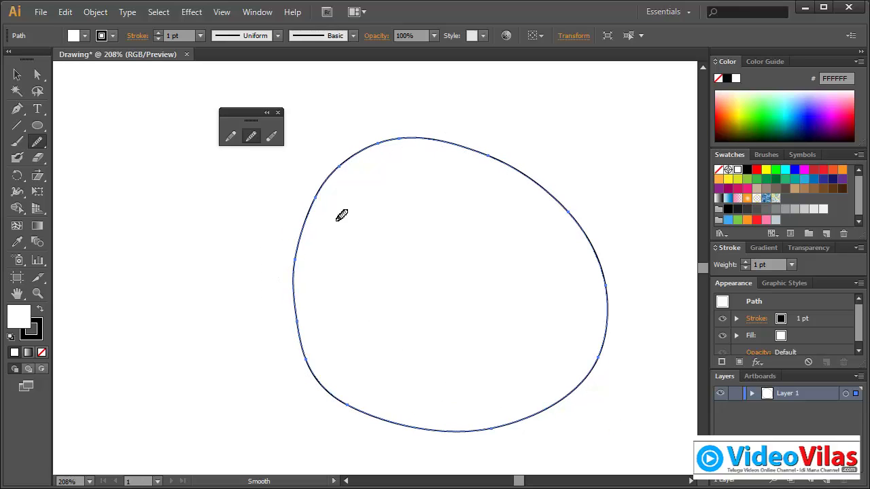
key(shift+n)
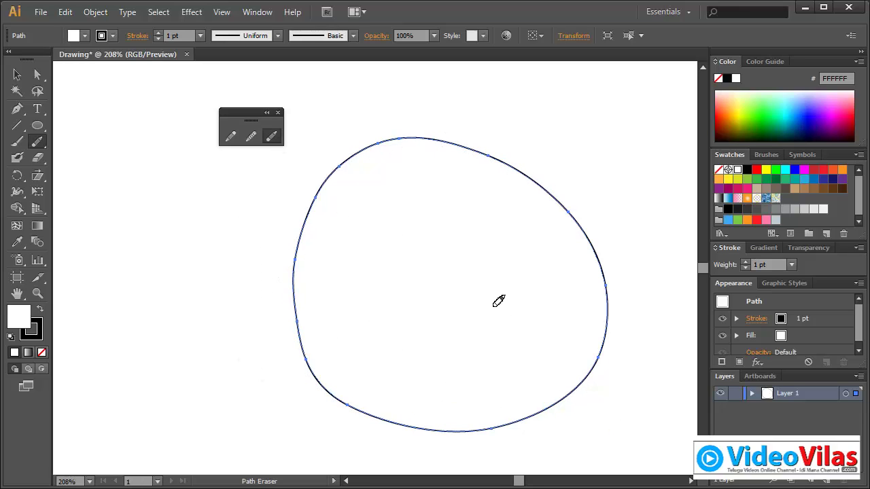
click(17, 75)
drag(553, 87, 375, 294)
key(Delete)
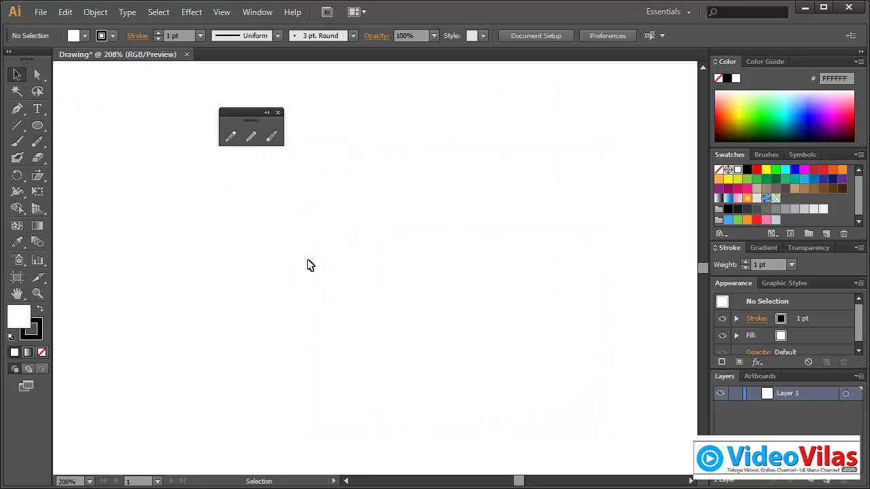
double_click(235, 135)
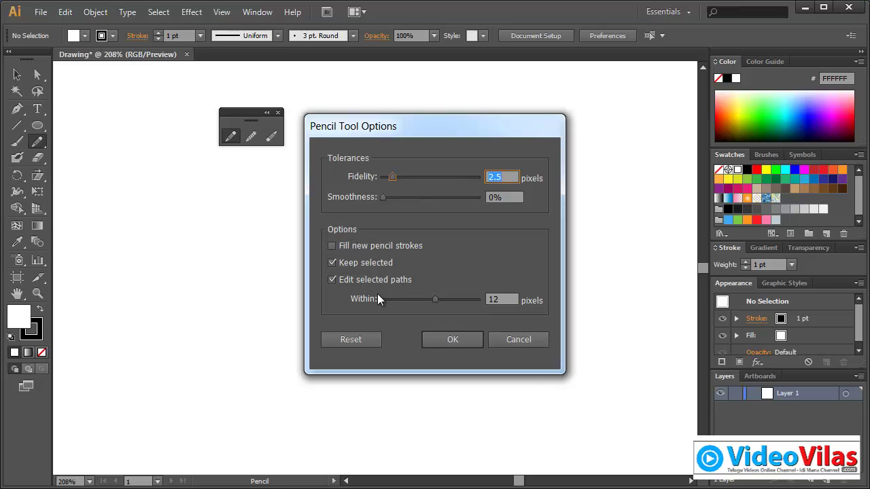
click(519, 340)
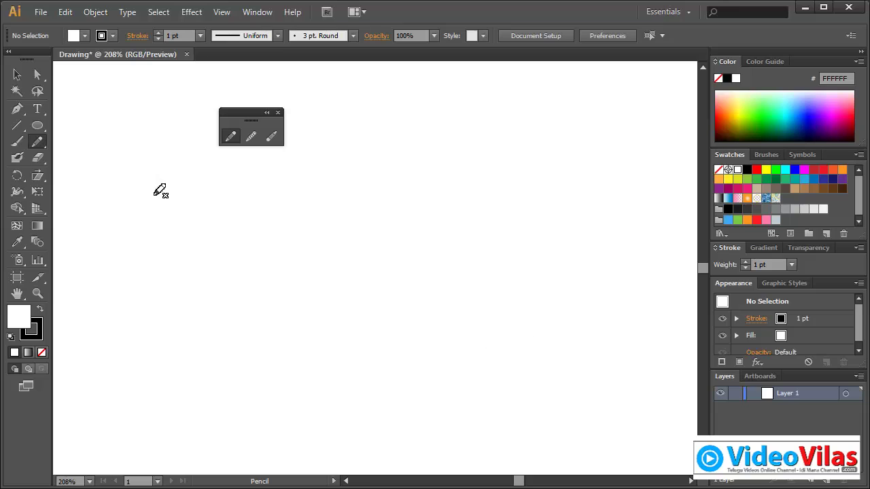
click(17, 75)
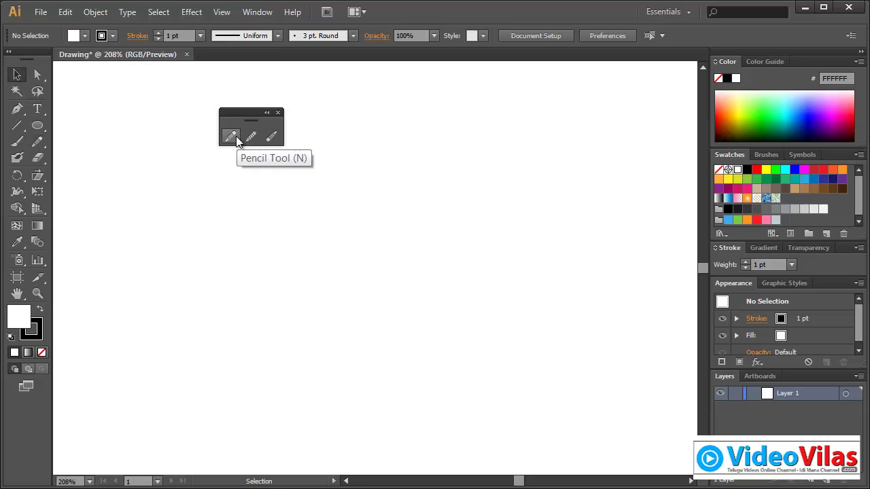
Draw a zigzag wavy line with the Pencil and round off its peaks and valleys.
click(231, 136)
mouse_move(226, 276)
mouse_down()
mouse_move(309, 216)
mouse_move(457, 210)
mouse_move(670, 252)
mouse_up()
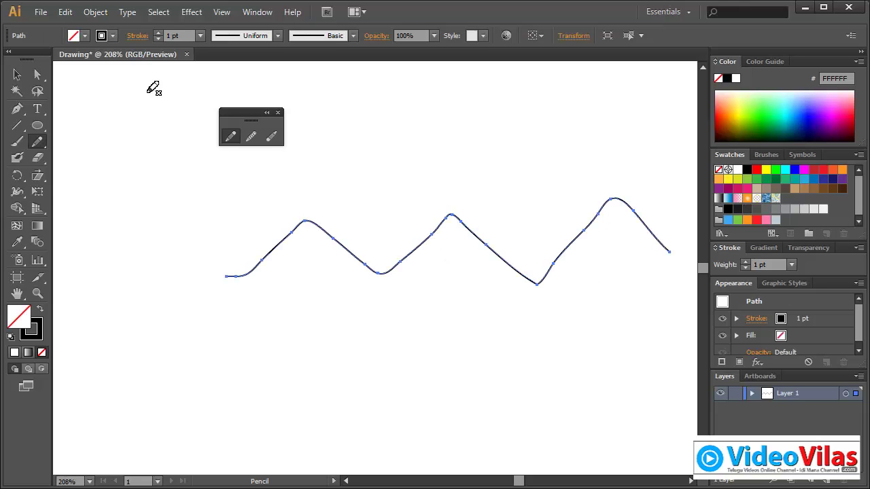
click(251, 136)
mouse_move(345, 238)
mouse_down()
mouse_move(249, 251)
mouse_move(409, 266)
mouse_move(426, 228)
mouse_move(427, 257)
mouse_move(386, 219)
mouse_move(394, 200)
mouse_move(447, 234)
mouse_up()
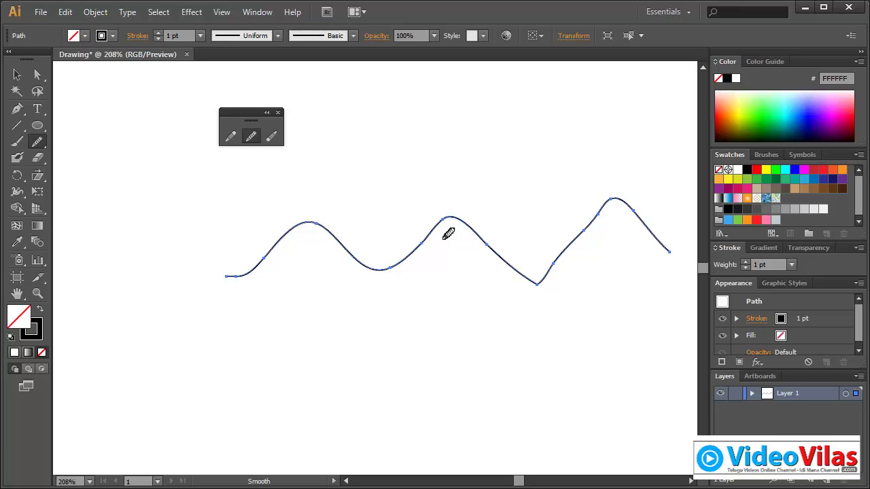
drag(550, 259, 630, 219)
Trim both ends of the wavy line, delete it, and close the pencil tools panel.
click(270, 136)
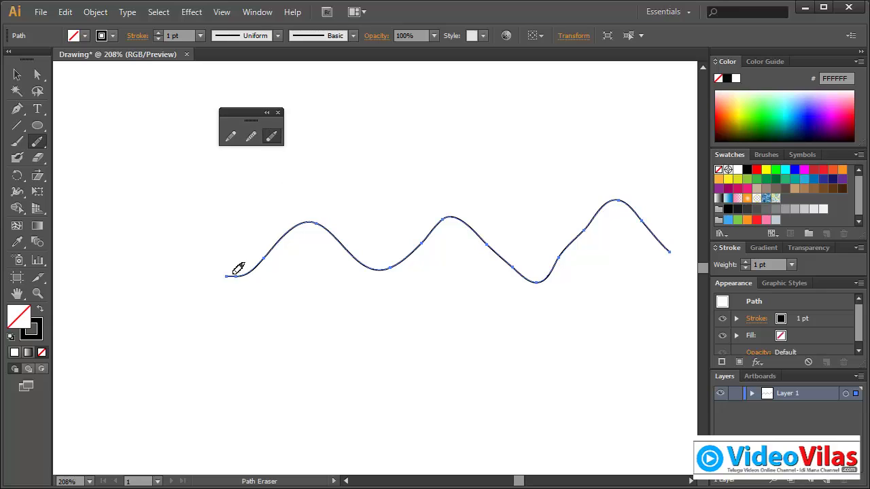
drag(245, 277, 247, 276)
drag(678, 254, 661, 243)
click(17, 75)
drag(208, 212, 650, 299)
key(Delete)
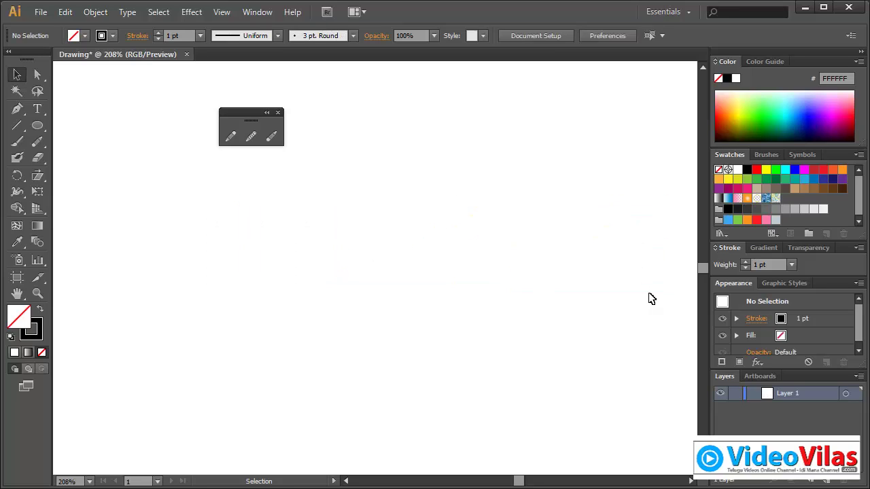
click(278, 113)
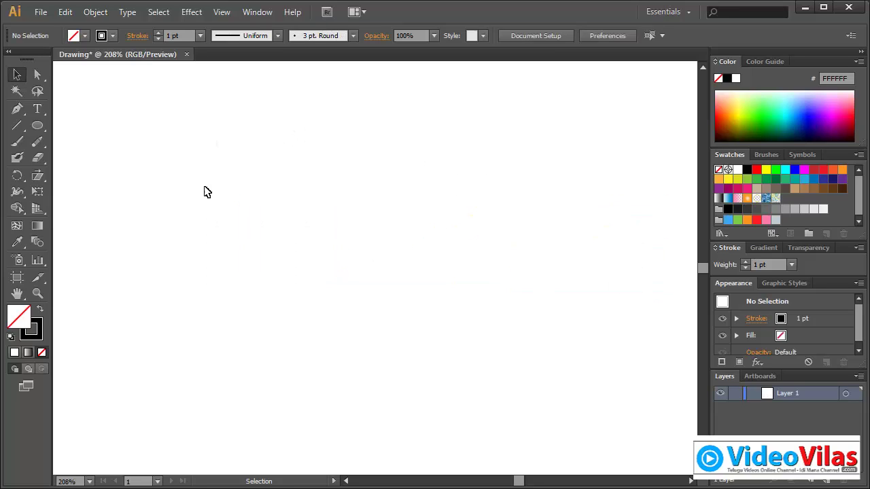
Reset default fill and stroke, fit the artboard, and float the pen and anchor-point tools.
click(12, 338)
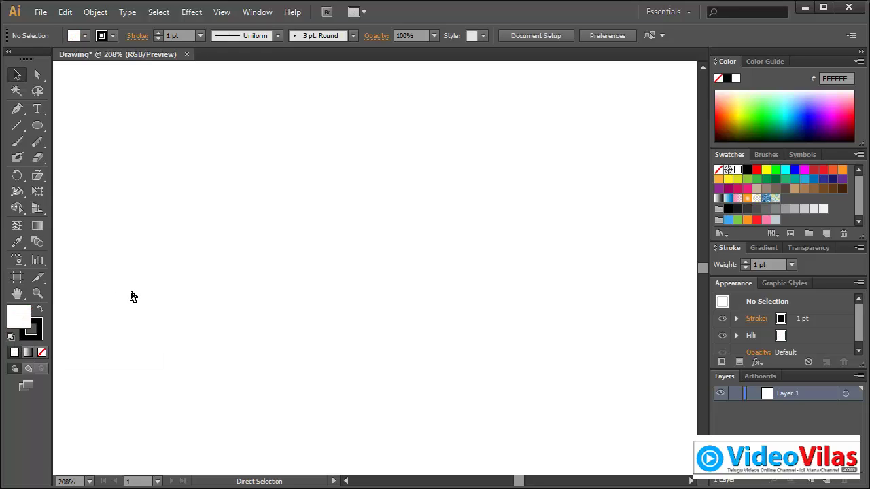
key(ctrl+0)
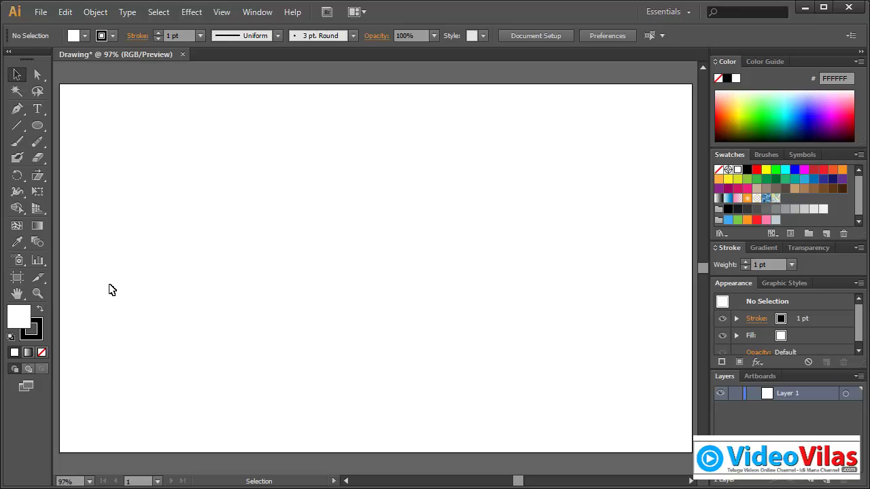
drag(38, 141, 75, 141)
click(17, 109)
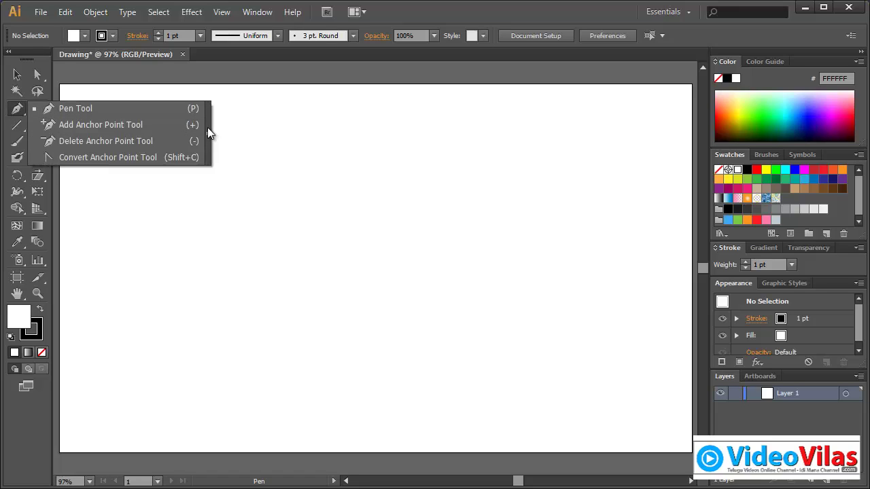
click(208, 130)
drag(73, 123, 180, 115)
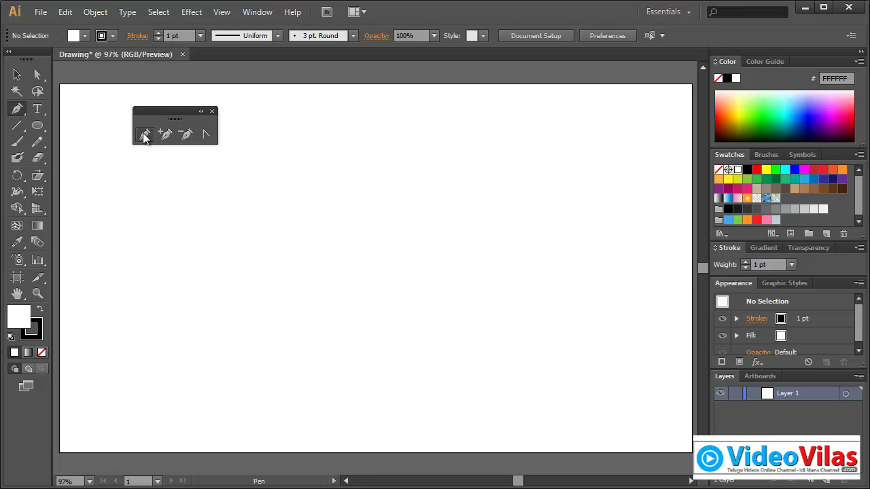
Draw a closed five-anchor, straight-sided shape with the Pen tool.
click(178, 302)
click(312, 179)
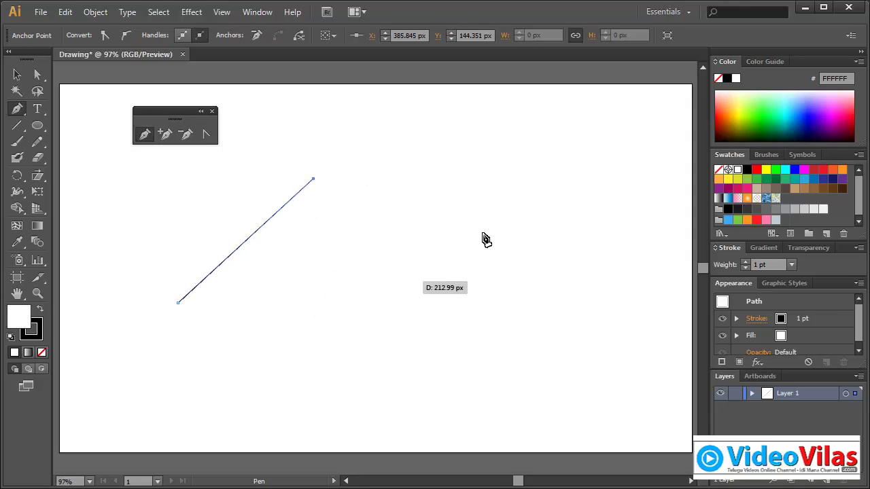
click(556, 183)
click(412, 254)
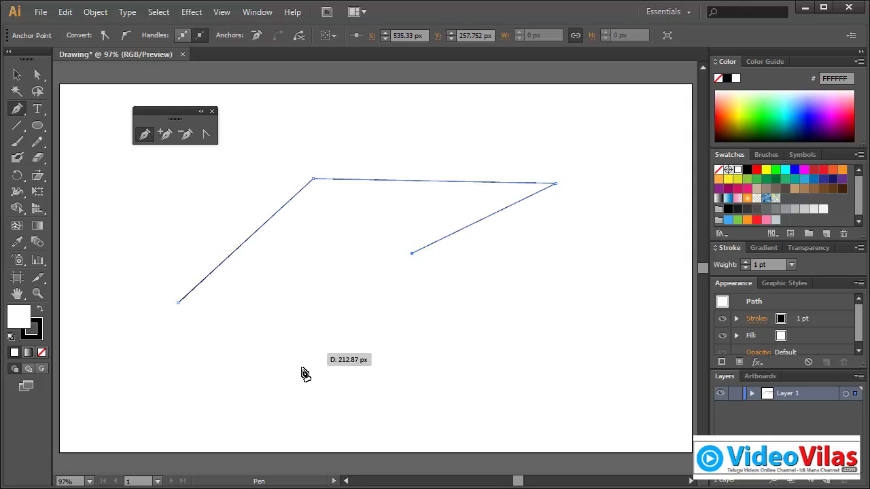
click(290, 379)
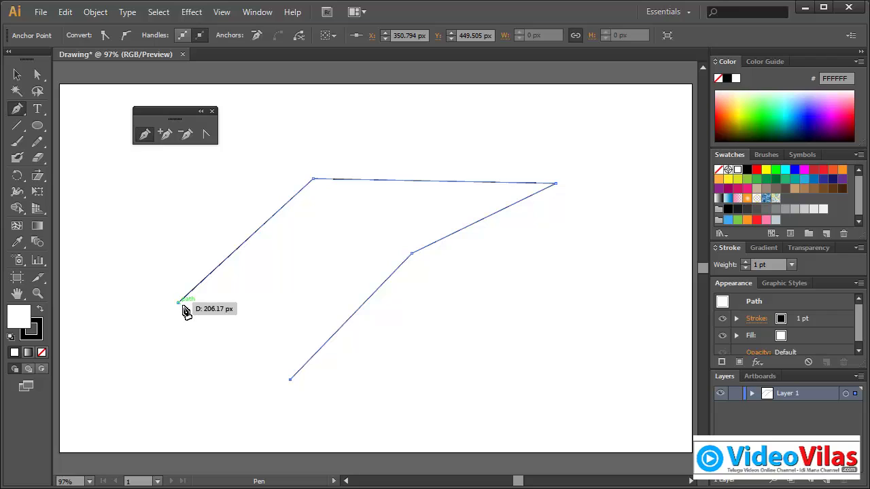
click(179, 304)
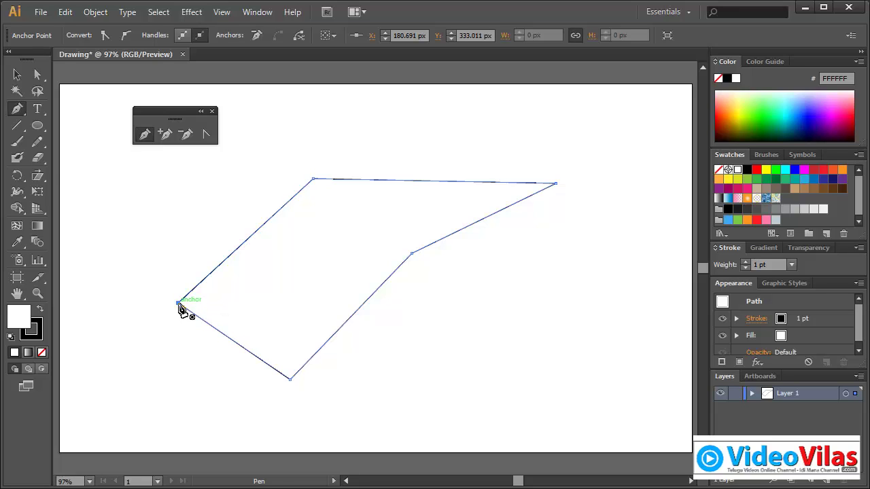
Select the closed shape, drag it up-right, and delete it.
click(17, 74)
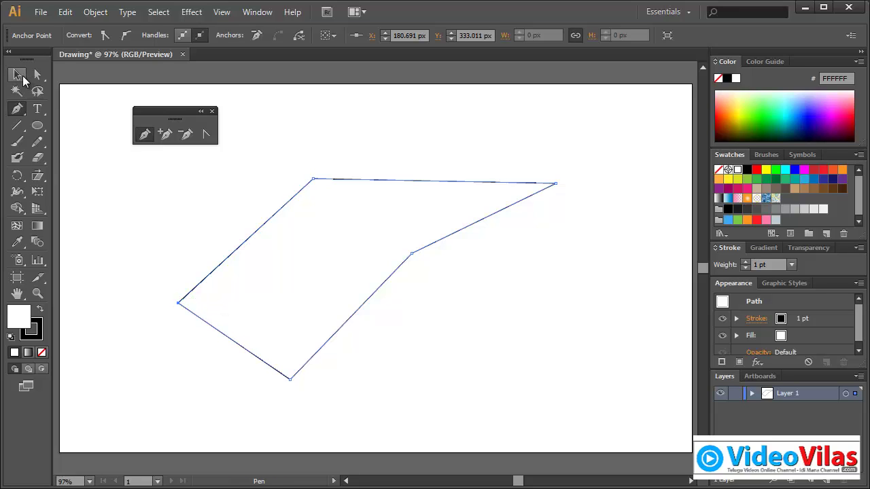
click(242, 126)
drag(373, 196, 402, 181)
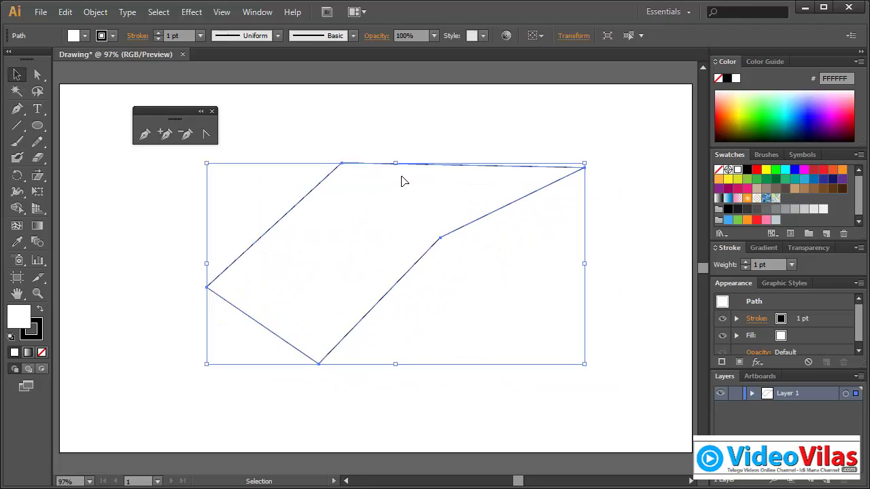
key(Delete)
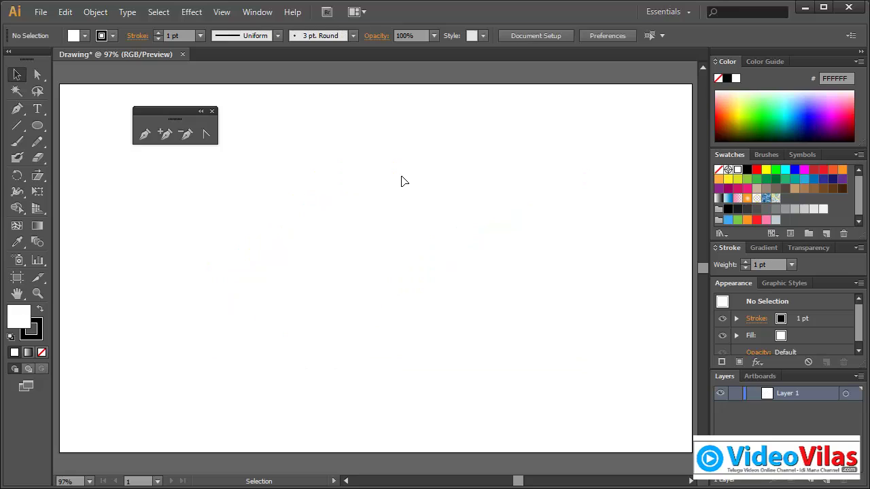
click(143, 135)
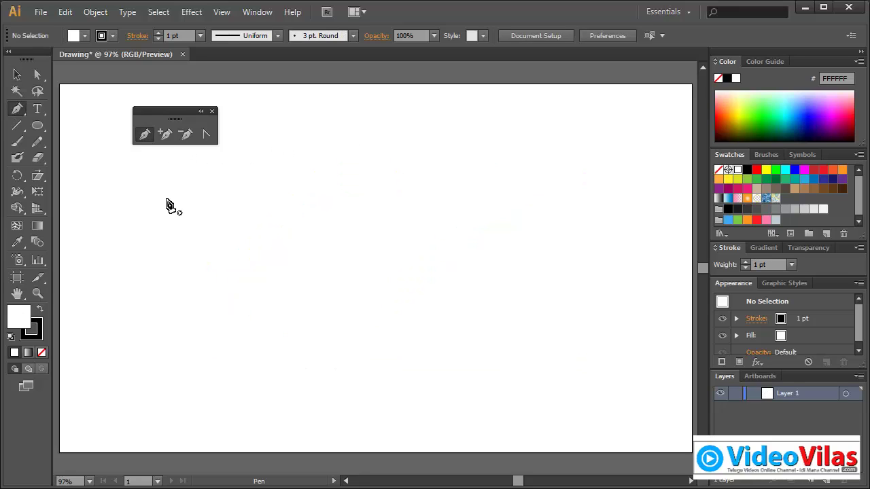
click(163, 285)
click(258, 197)
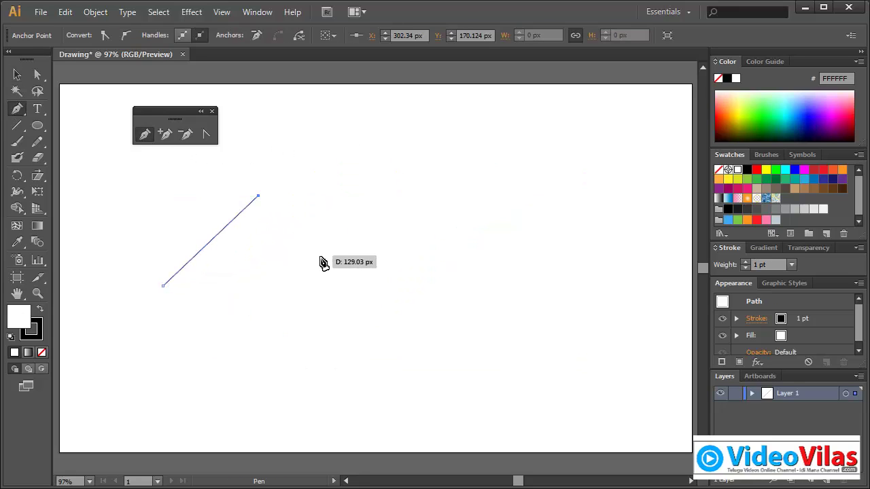
click(322, 257)
click(390, 181)
click(462, 248)
click(531, 151)
click(623, 261)
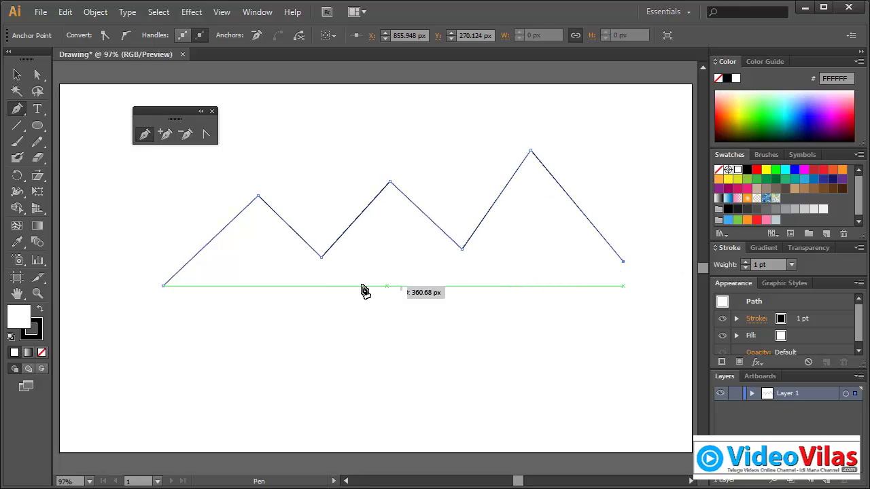
click(164, 287)
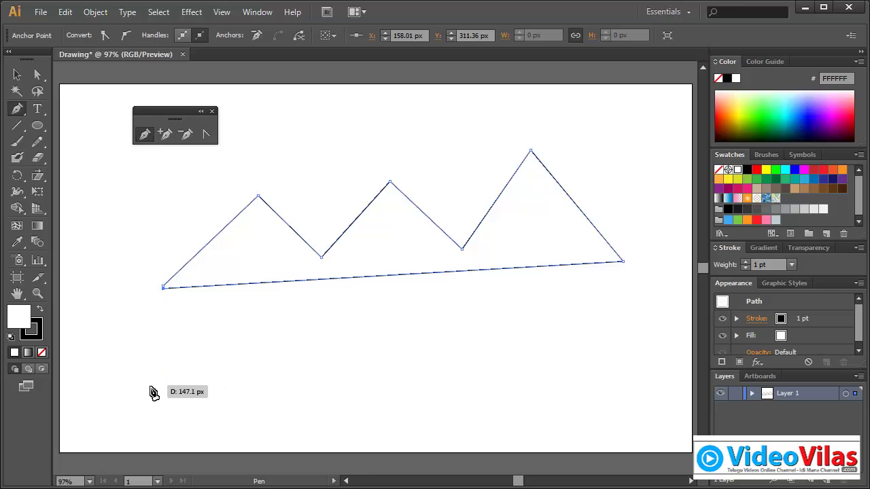
drag(150, 387, 205, 346)
drag(288, 330, 340, 365)
drag(417, 367, 490, 292)
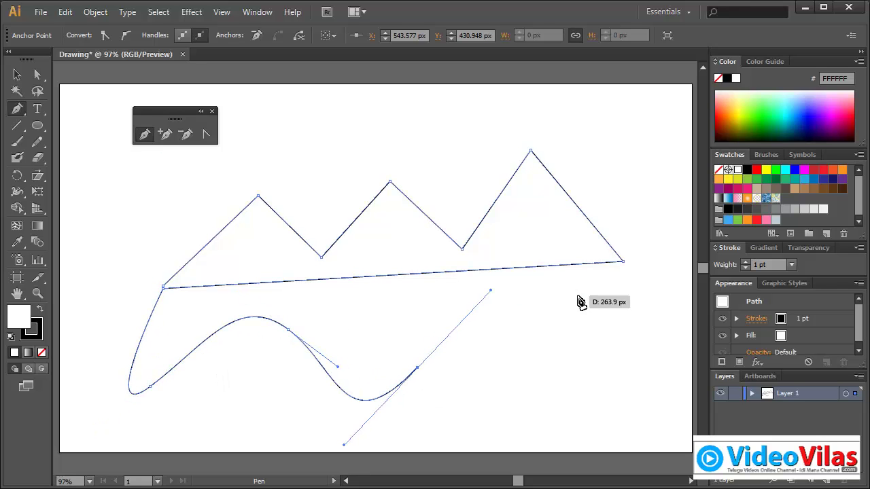
drag(583, 297, 645, 348)
click(18, 75)
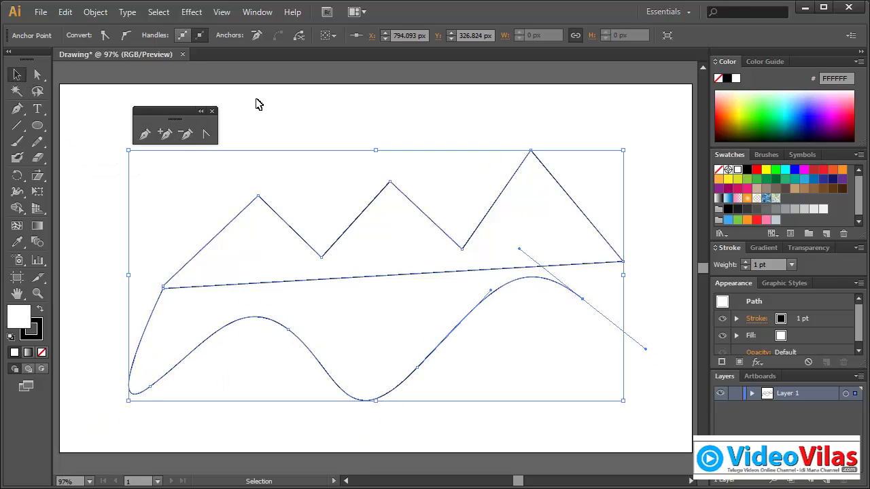
drag(257, 100, 534, 404)
key(Delete)
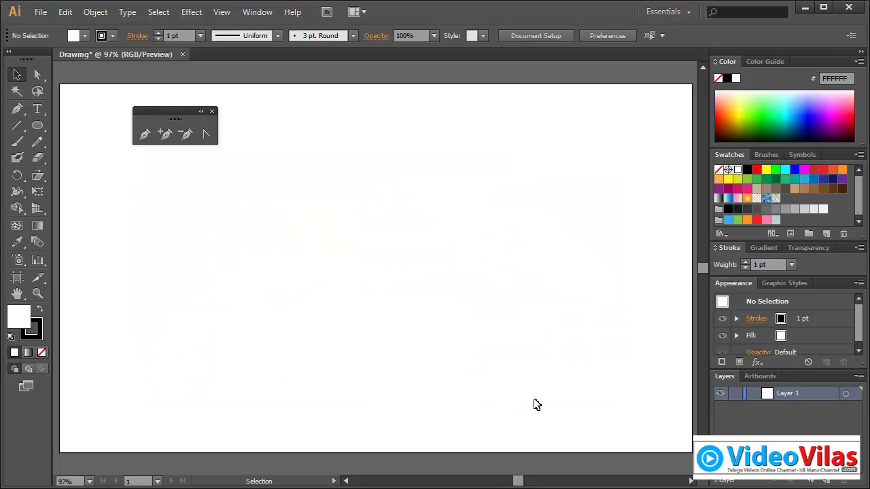
click(145, 133)
click(200, 218)
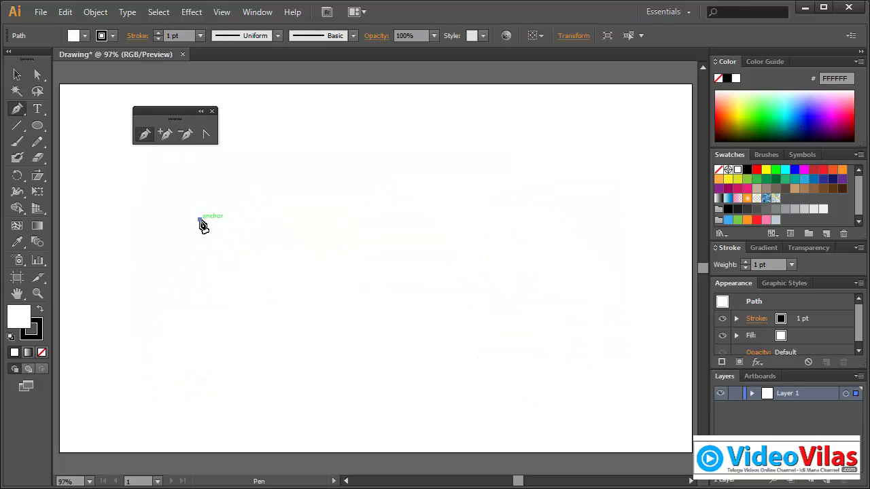
drag(274, 166, 311, 186)
drag(389, 153, 417, 126)
drag(554, 141, 602, 200)
drag(614, 289, 589, 303)
drag(482, 371, 471, 418)
drag(379, 346, 359, 316)
drag(304, 269, 296, 269)
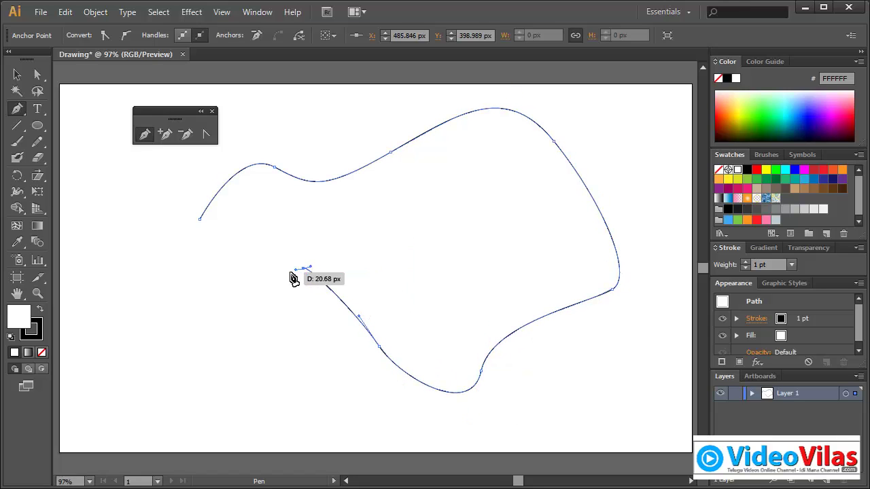
click(110, 316)
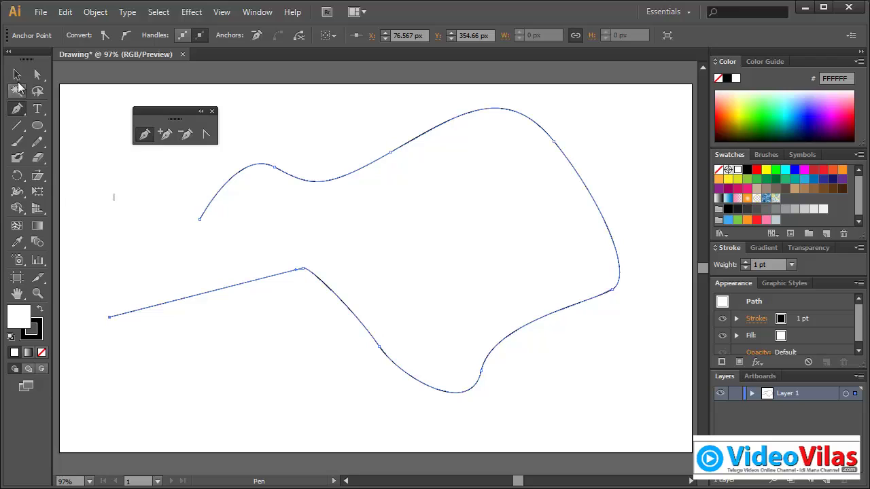
key(v)
click(103, 172)
click(144, 134)
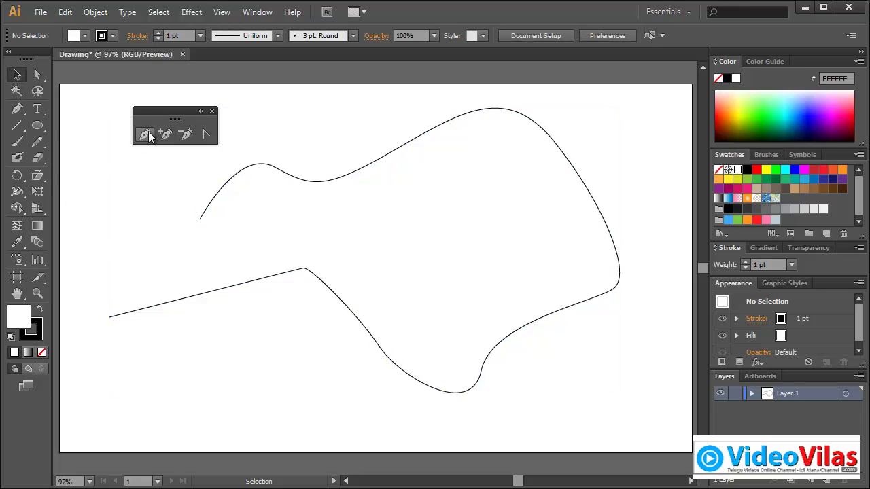
click(306, 360)
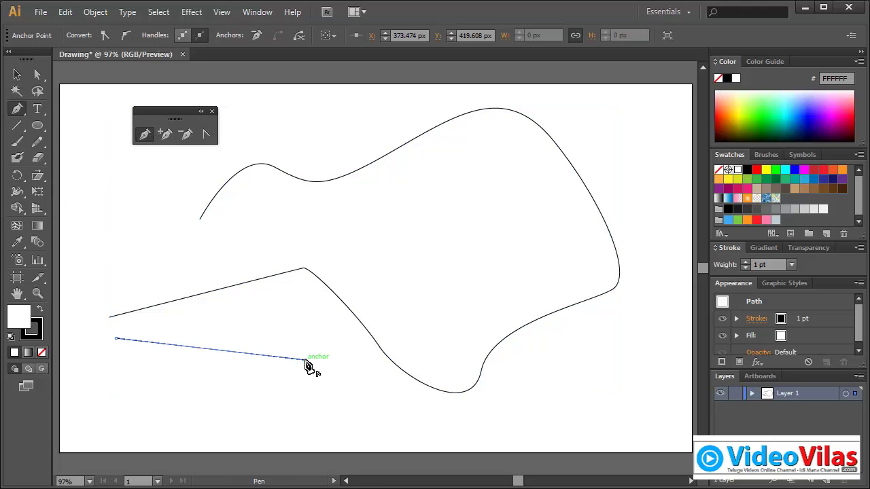
key(ctrl)
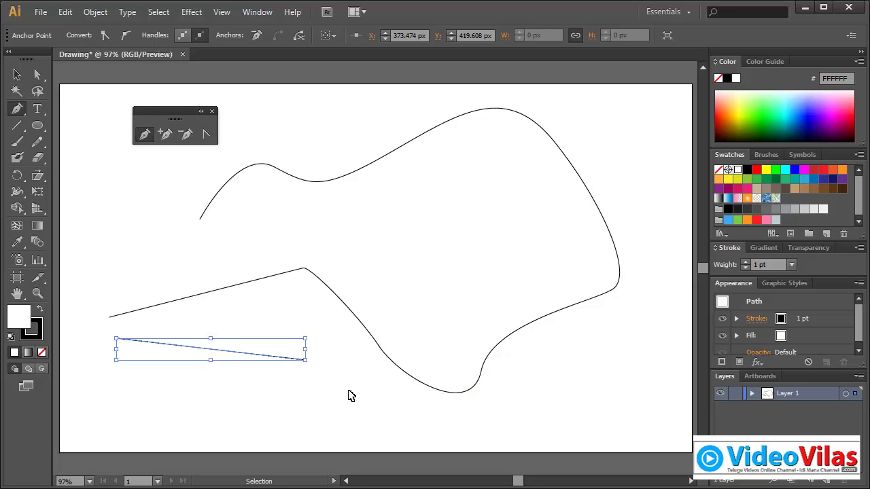
key(ctrl)
key(ctrl)
ctrl+click(334, 360)
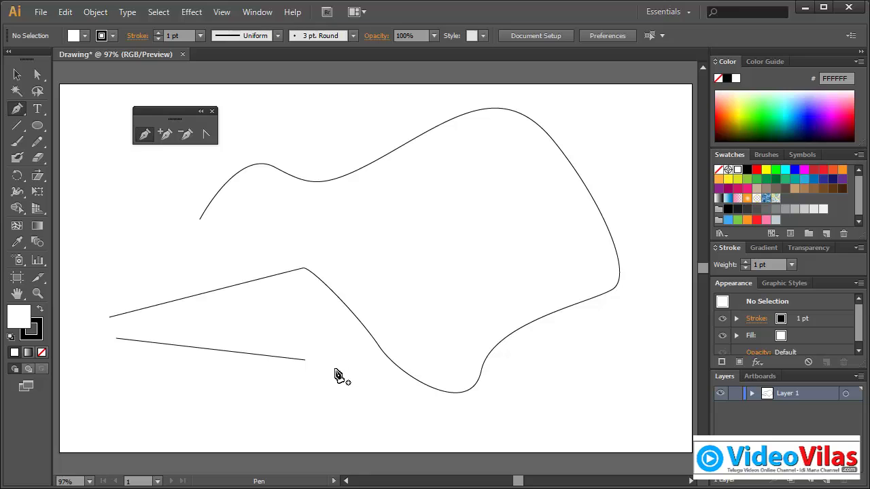
click(175, 410)
drag(215, 382, 249, 398)
drag(304, 399, 342, 359)
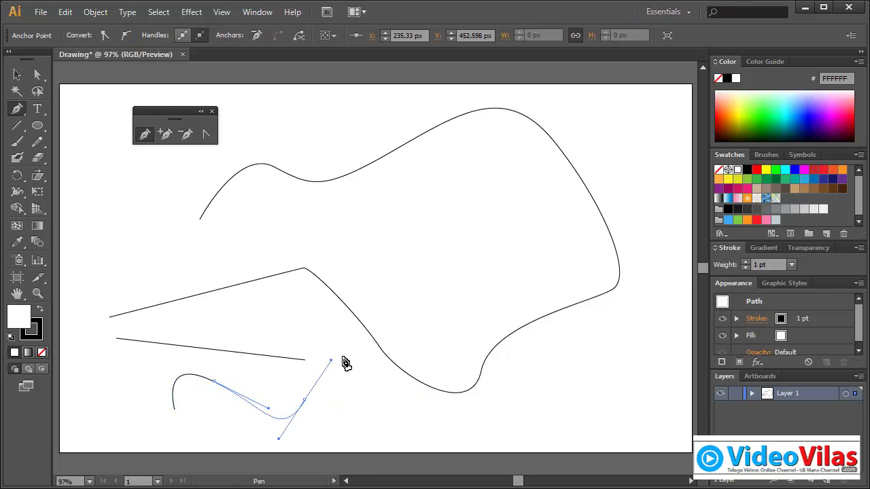
drag(384, 378, 468, 435)
key(ctrl)
ctrl+click(491, 400)
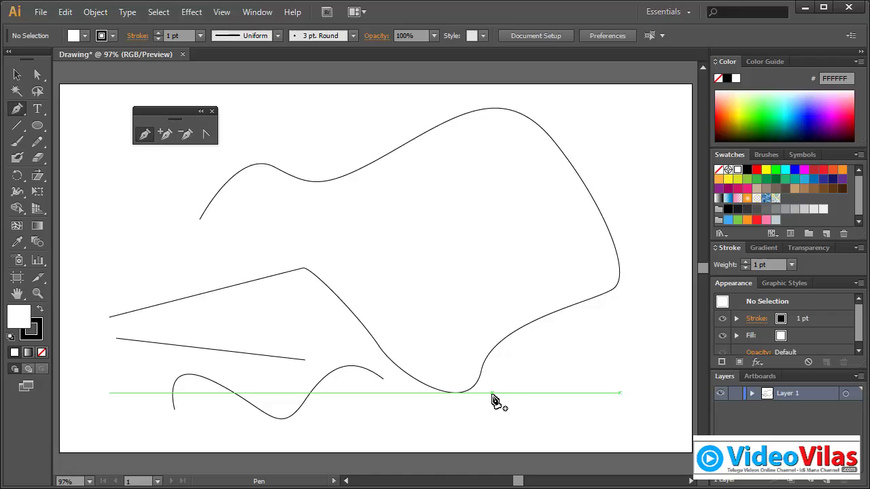
click(17, 75)
mouse_move(123, 160)
mouse_down()
mouse_move(492, 408)
mouse_move(551, 413)
mouse_up()
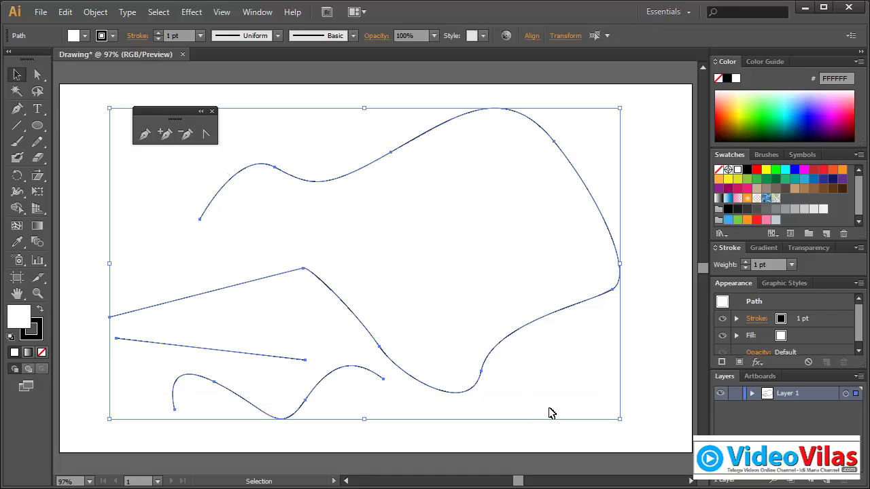
key(Delete)
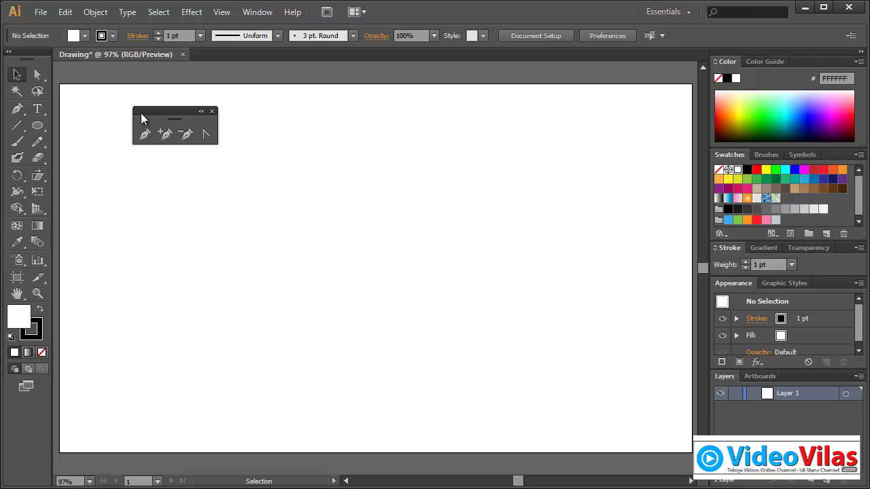
Pen an open W through five points: top-left, bottom, middle peak, bottom, top-right.
drag(143, 113, 128, 110)
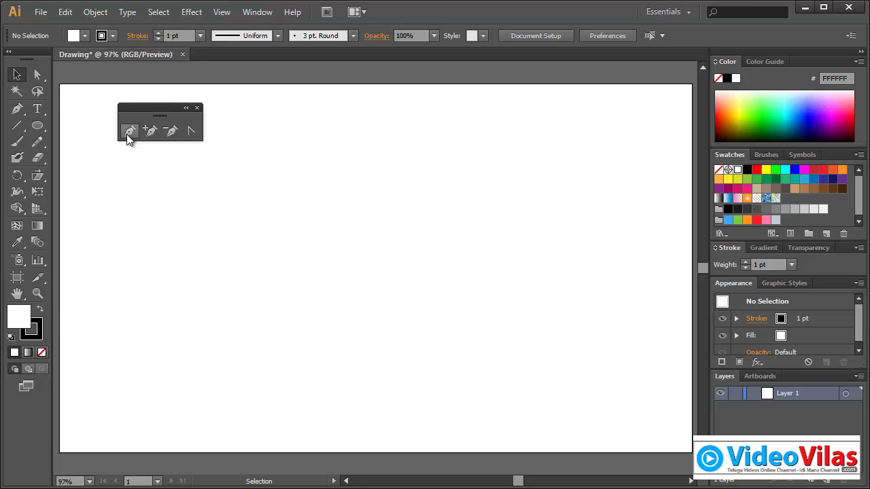
click(127, 134)
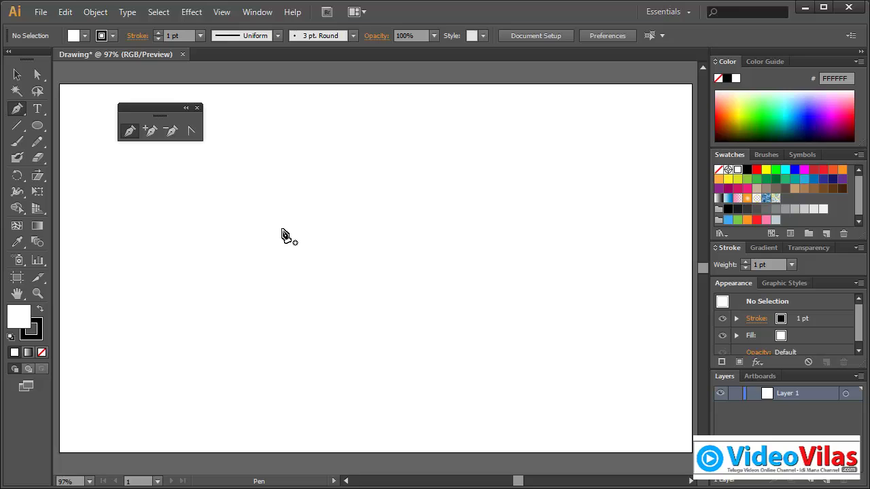
click(243, 193)
click(294, 306)
click(341, 246)
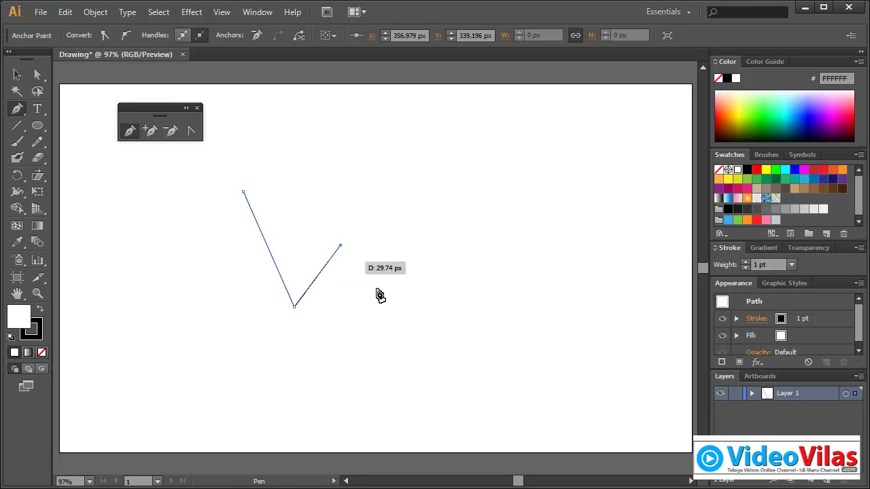
click(414, 312)
click(427, 182)
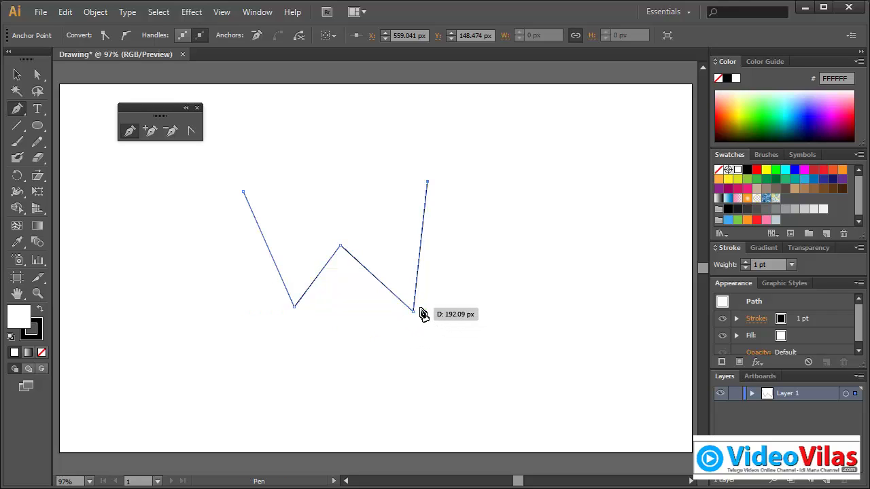
ctrl+click(457, 269)
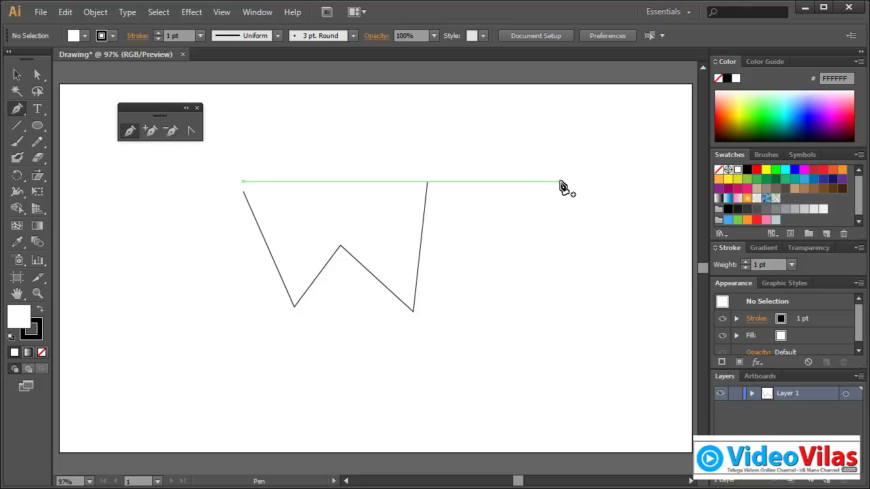
Draw an S curve right of the W using click-and-drag Pen anchors.
click(621, 177)
click(498, 187)
drag(522, 260, 604, 261)
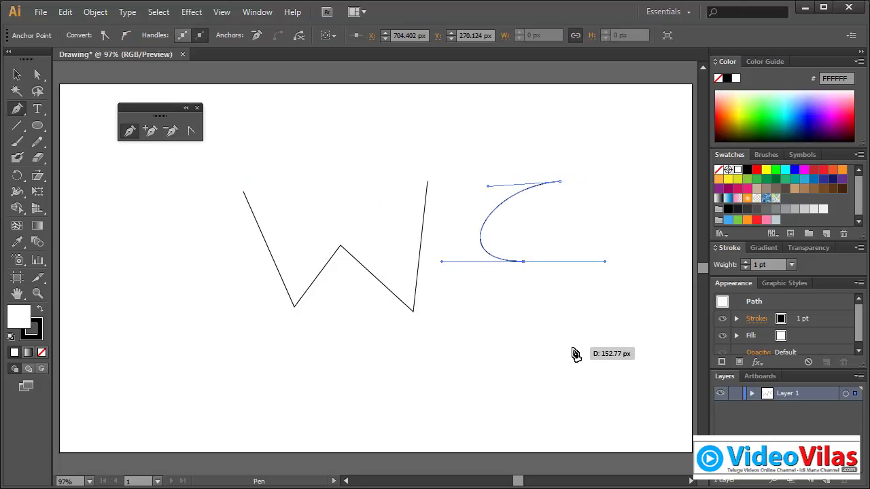
click(519, 342)
drag(514, 349, 435, 344)
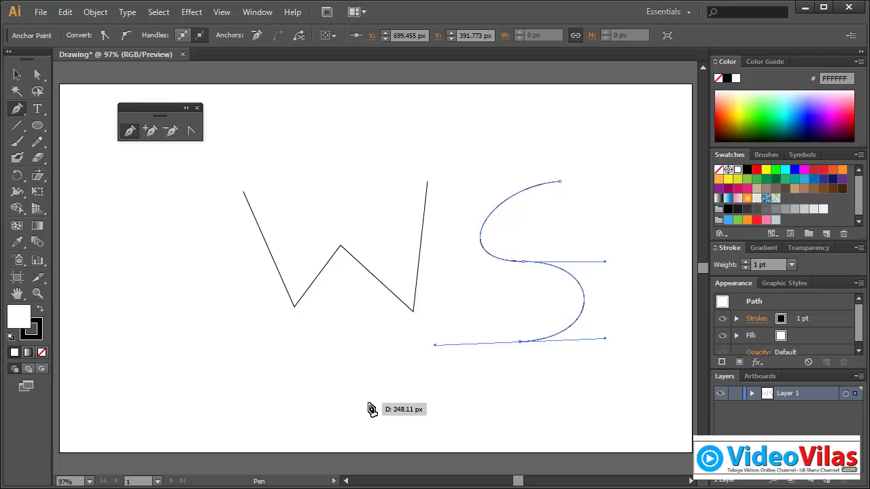
Finish the S path and marquee-select both the W and S paths.
key(ctrl)
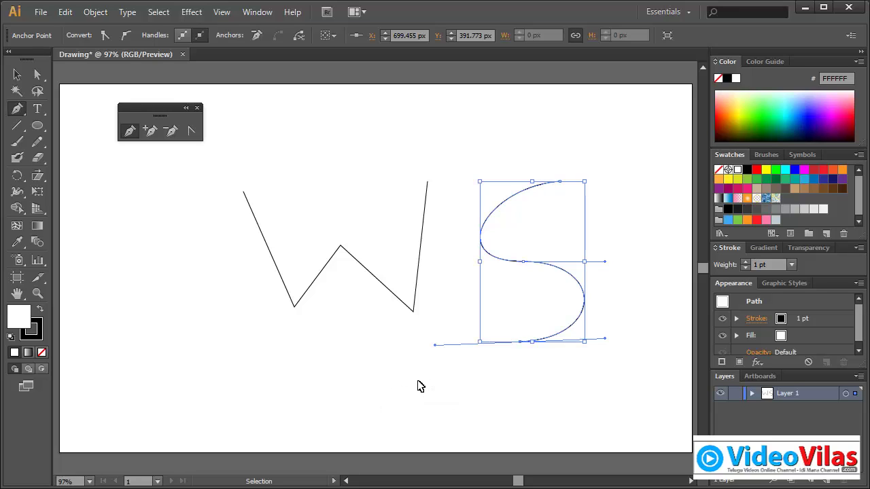
ctrl+click(418, 386)
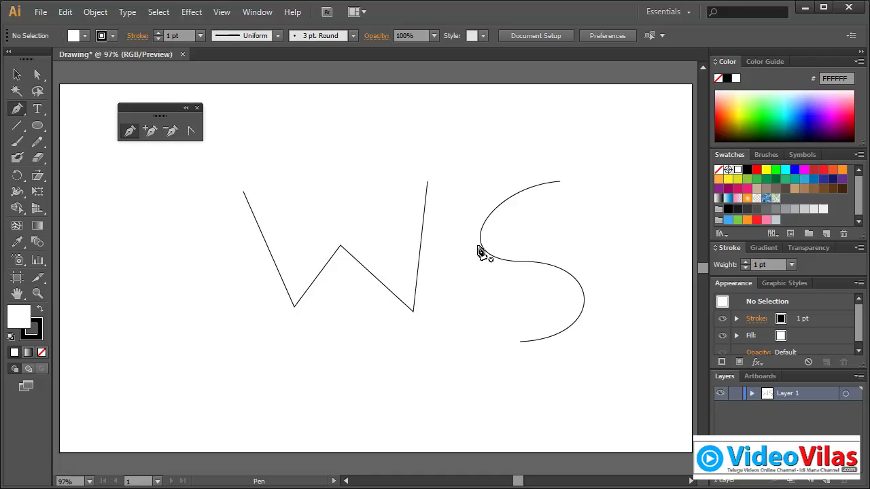
click(17, 74)
mouse_move(321, 144)
mouse_down()
mouse_move(469, 287)
mouse_move(564, 354)
mouse_up()
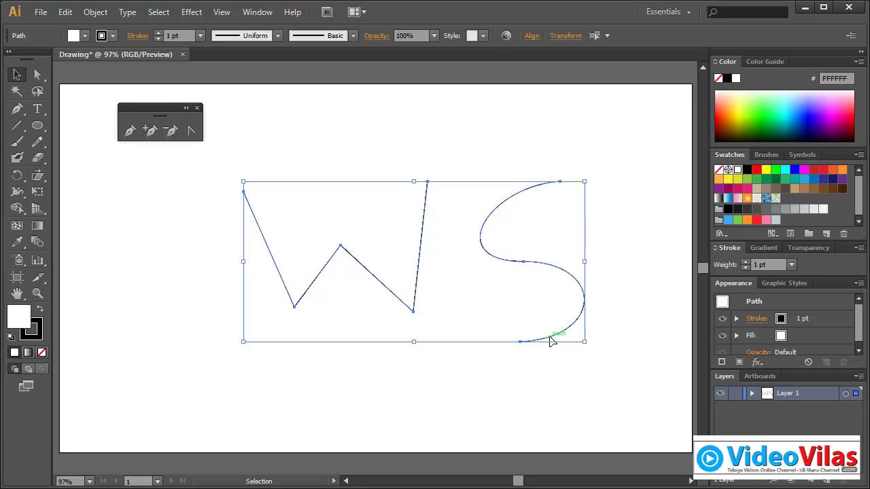
Marquee-select the W and S paths in turn, ending with the W selected.
click(443, 142)
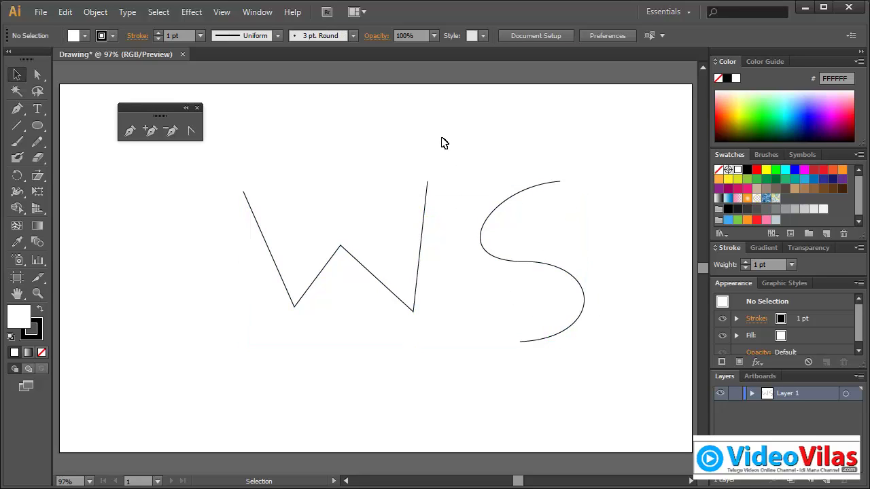
drag(356, 126, 552, 282)
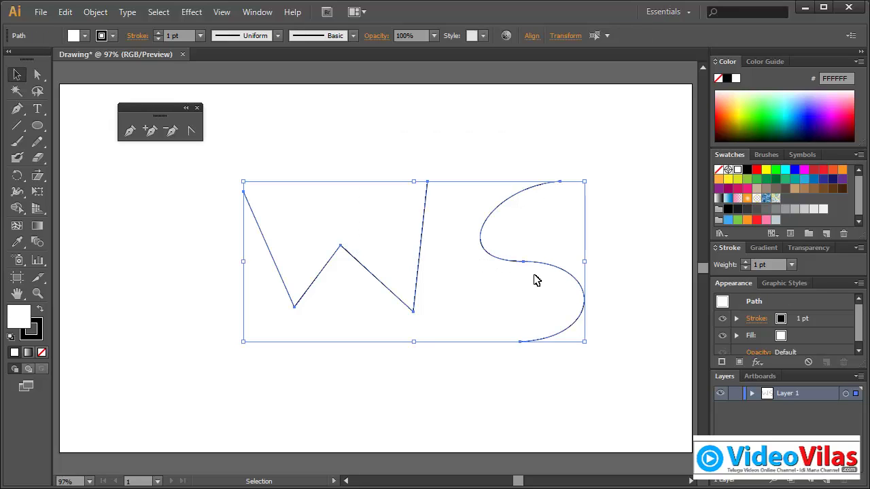
click(384, 131)
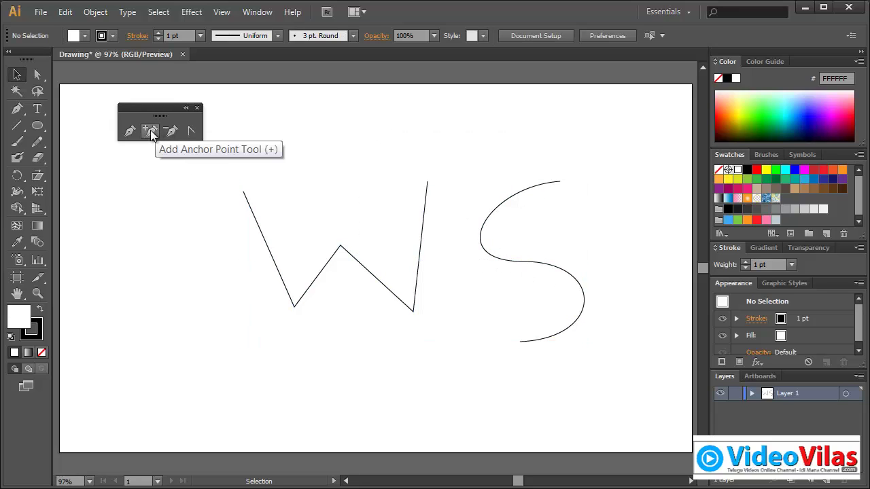
click(150, 130)
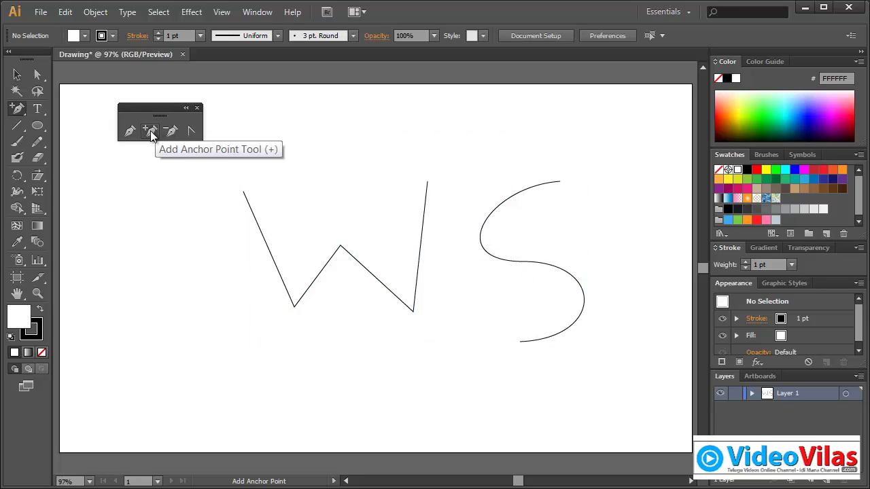
click(17, 75)
drag(238, 168, 437, 322)
drag(496, 160, 556, 227)
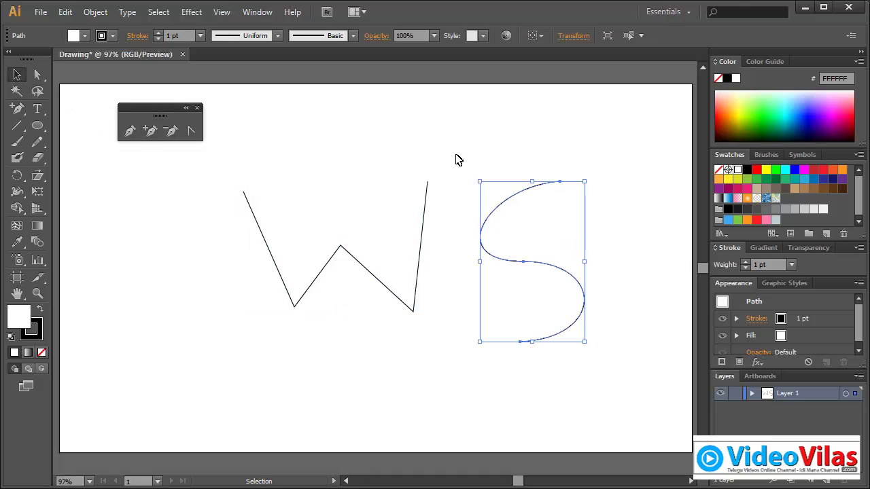
drag(456, 157, 412, 243)
Drag out a small circle above the W with the Ellipse tool, then select the W.
click(42, 125)
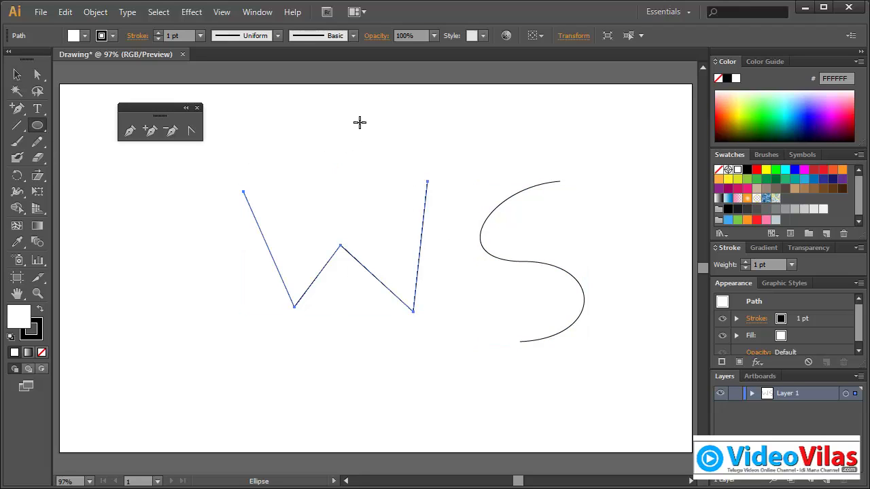
drag(357, 121, 332, 143)
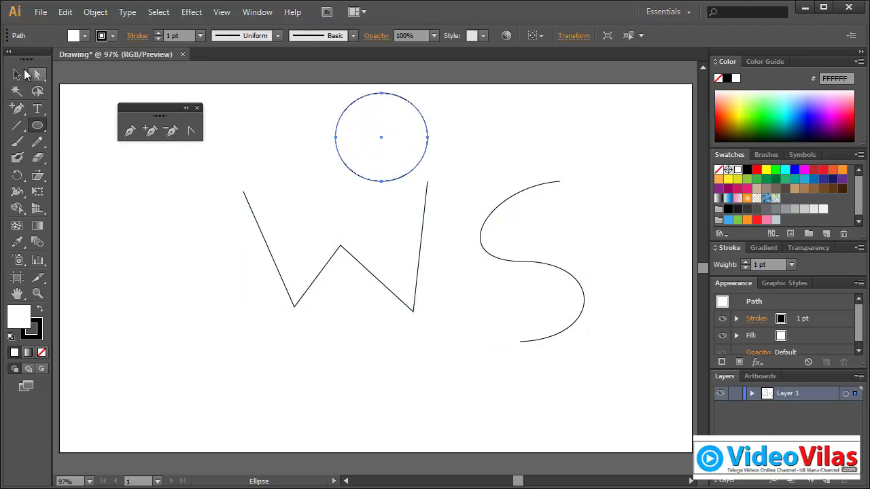
click(17, 74)
click(232, 193)
click(288, 245)
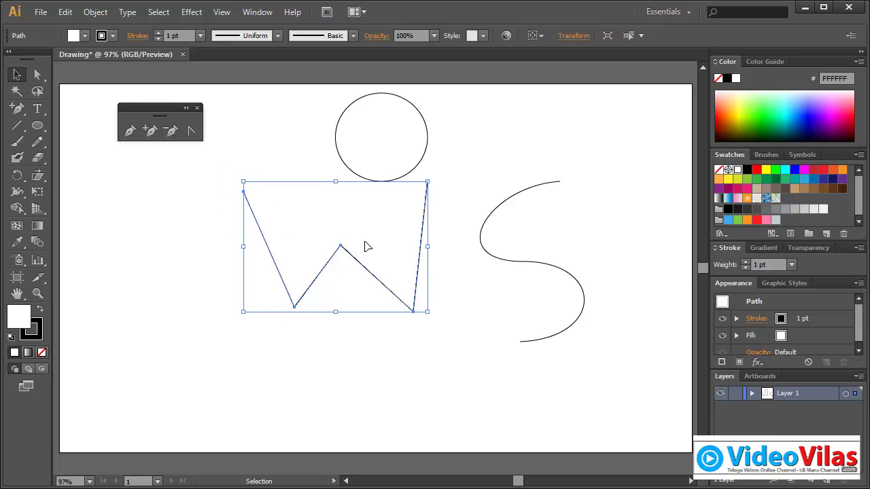
With Direct Selection, drag the whole W down-right, then select the circle and the S.
click(37, 74)
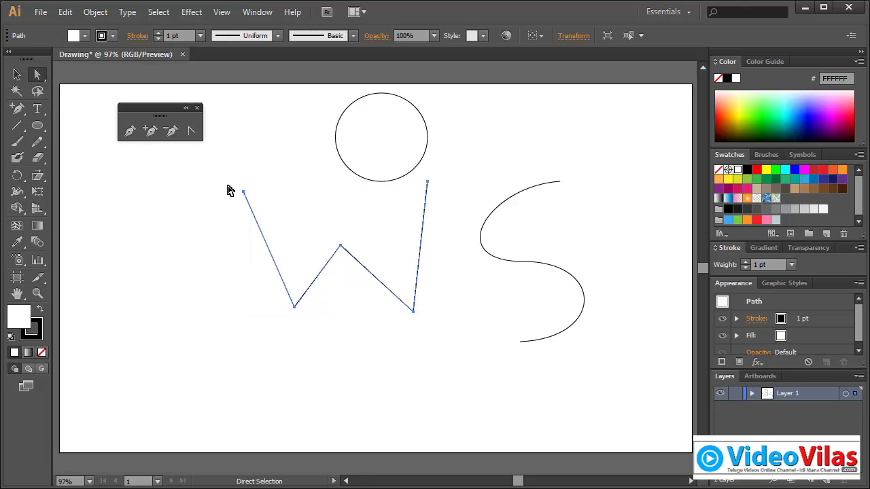
drag(234, 175, 265, 213)
drag(282, 317, 302, 291)
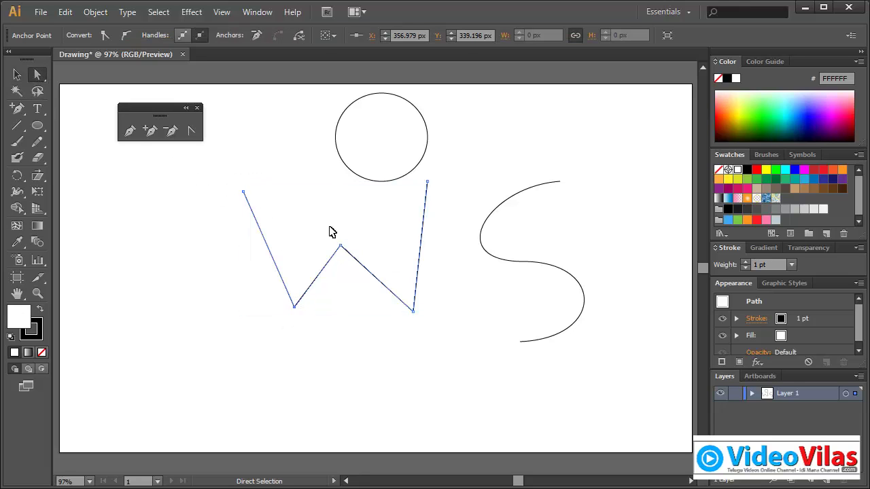
drag(332, 232, 368, 275)
click(400, 310)
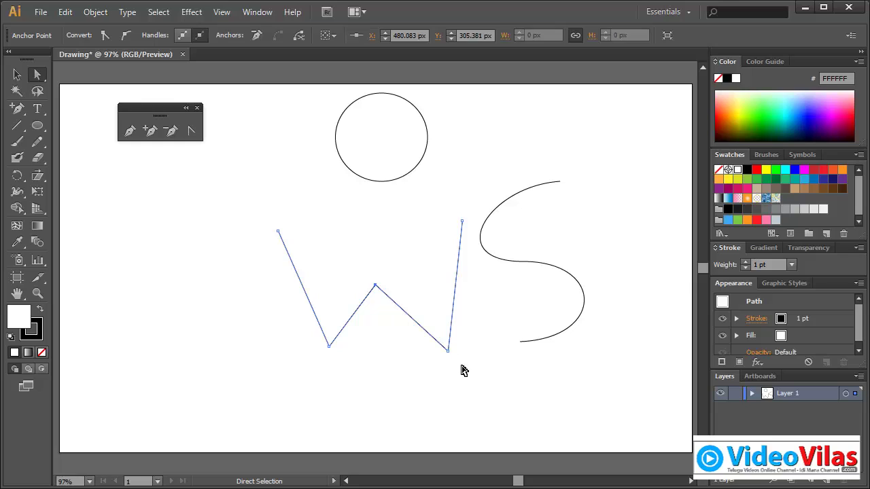
click(461, 221)
drag(305, 87, 456, 191)
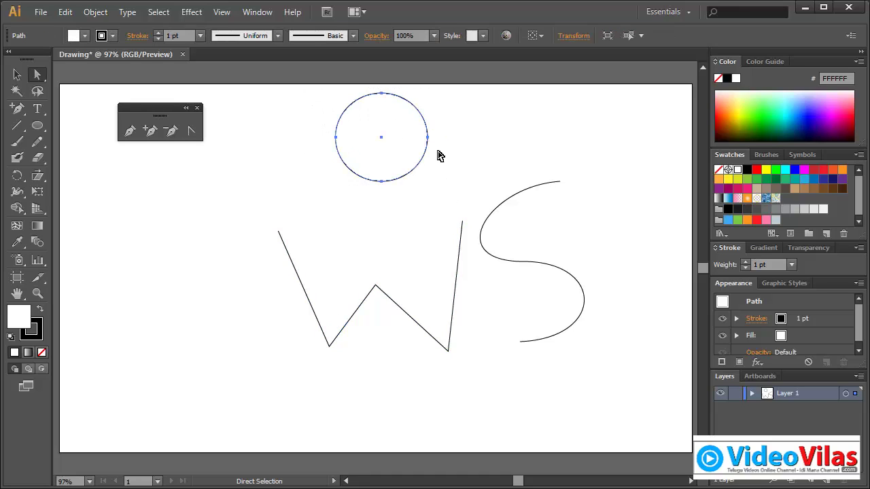
drag(483, 142, 540, 272)
Select and delete the circle, W and S together, then undo the deletion.
click(17, 75)
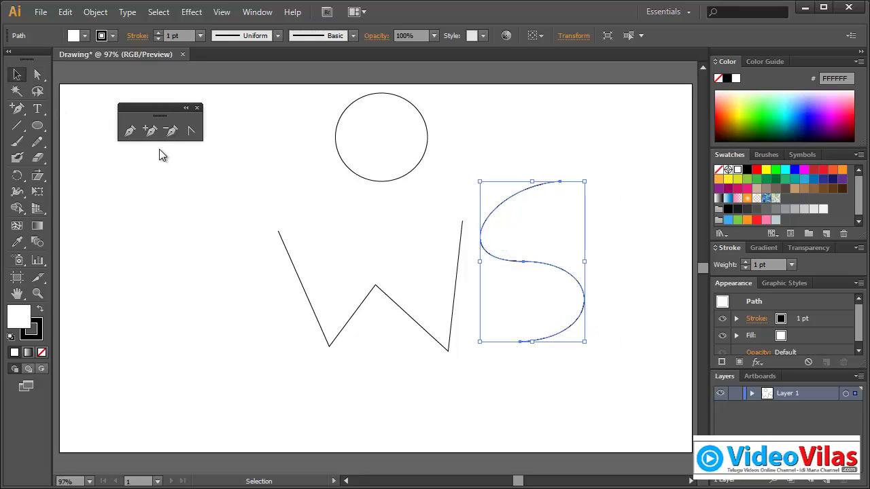
click(270, 168)
drag(287, 115, 556, 338)
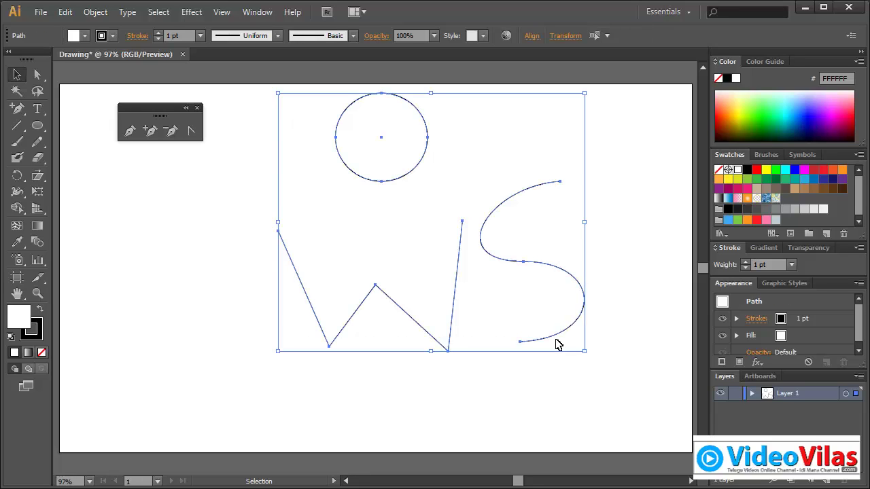
key(Delete)
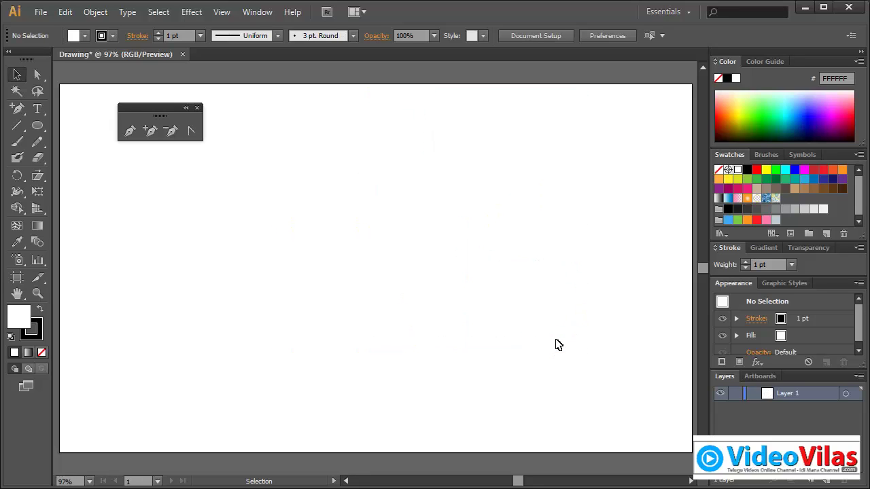
key(ctrl+z)
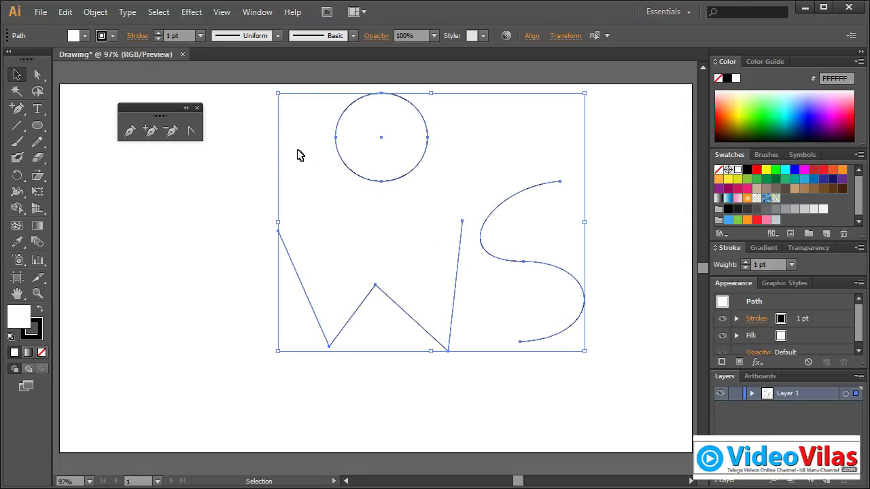
Delete only the circle, then select the W path.
click(268, 141)
drag(284, 113, 428, 178)
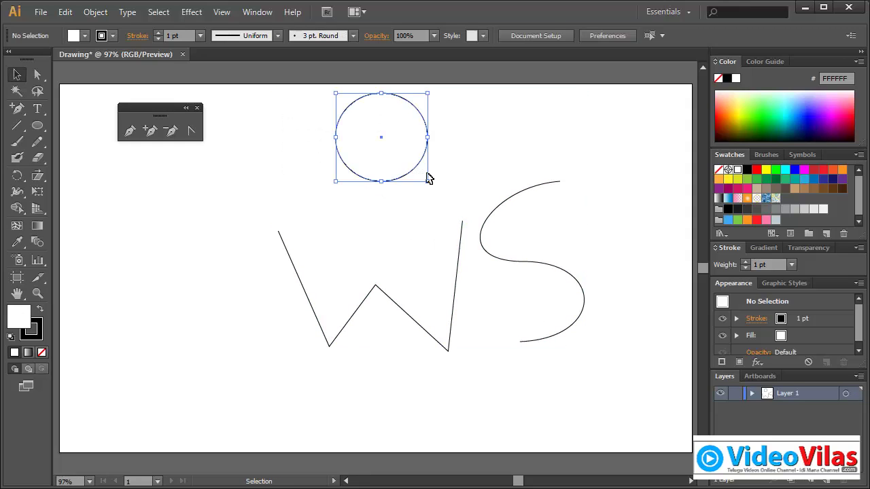
key(Delete)
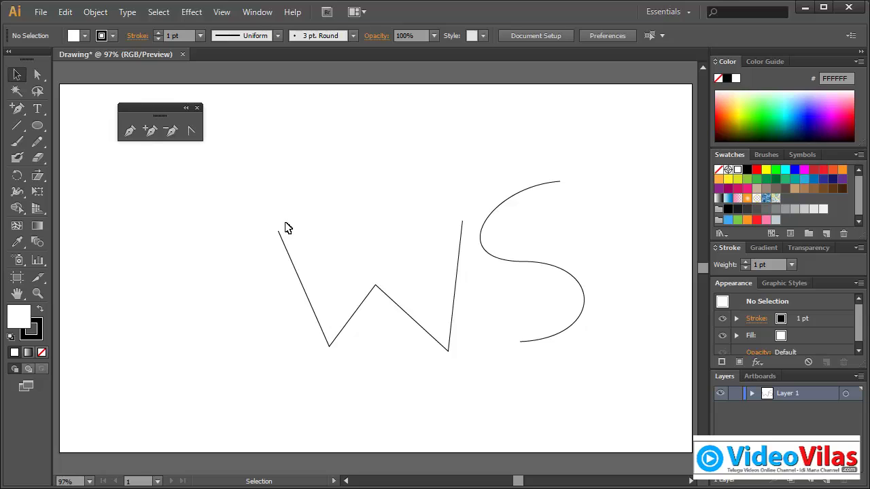
drag(259, 207, 319, 307)
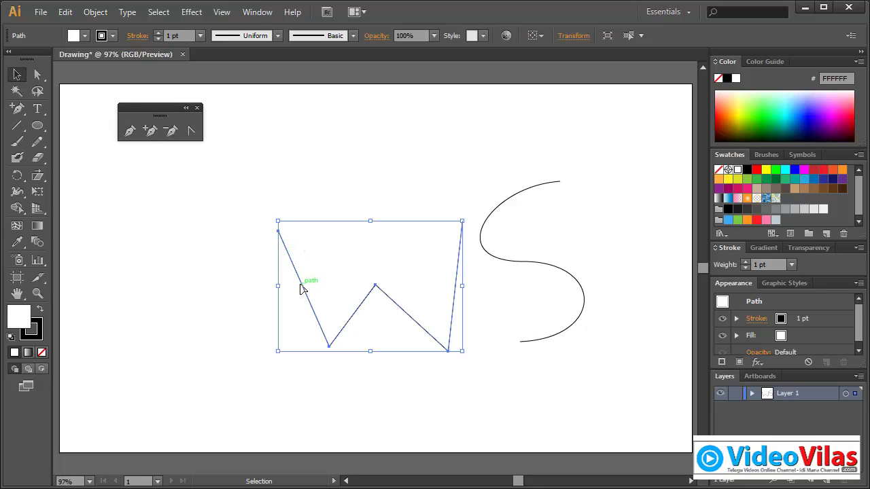
Using Direct Selection (A), nudge the W's left segment slightly down and left.
key(a)
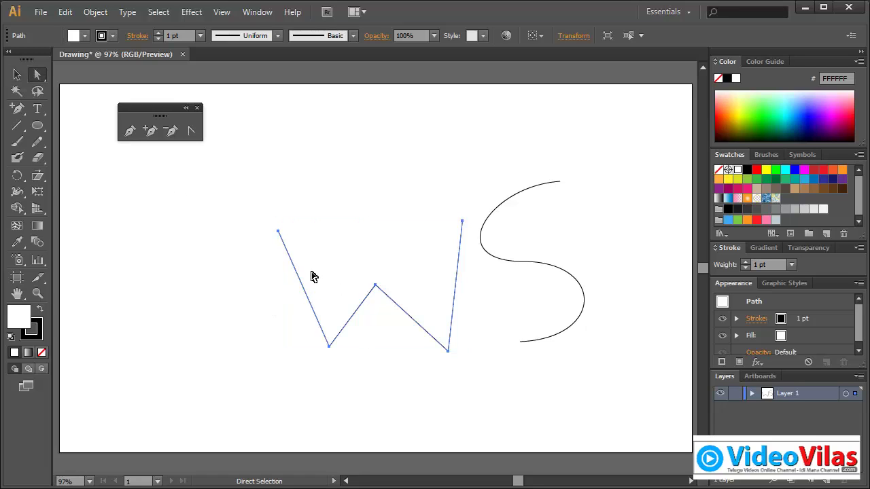
click(306, 292)
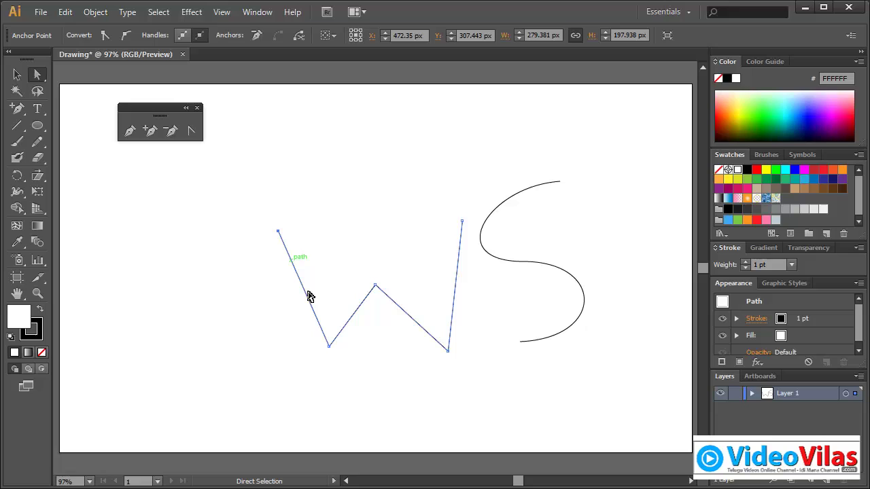
click(331, 352)
click(314, 306)
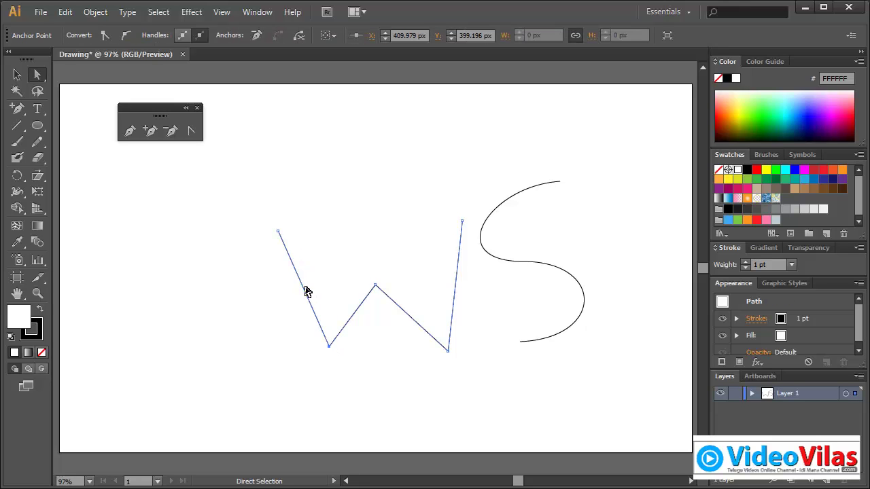
mouse_move(303, 292)
mouse_down()
mouse_move(344, 278)
mouse_move(320, 326)
mouse_move(310, 295)
mouse_up()
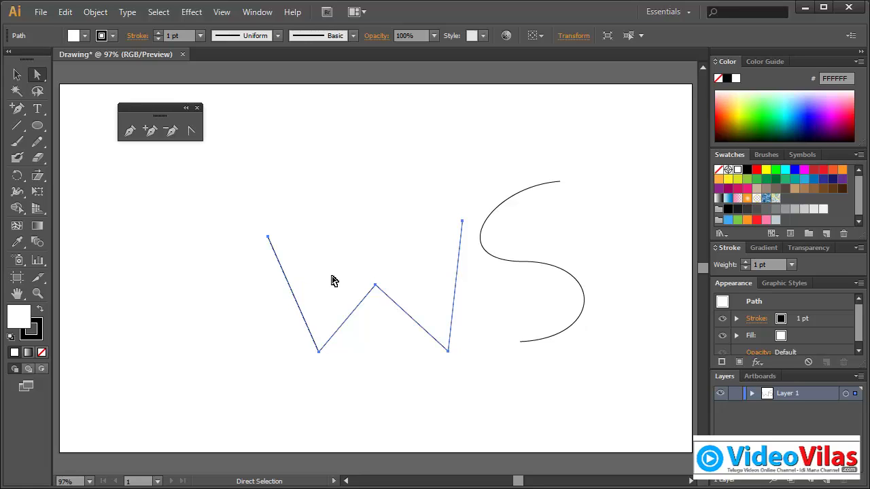
Add an anchor on the W's left stroke and pull it right into a kink.
click(150, 131)
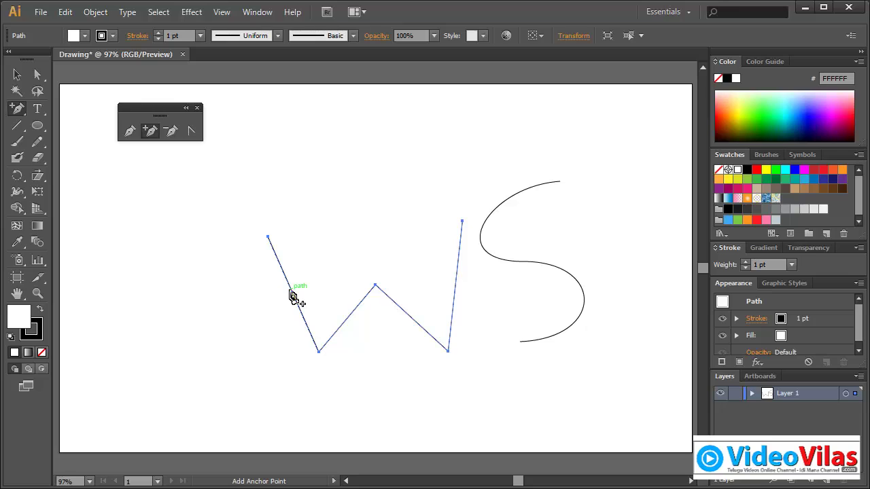
click(292, 293)
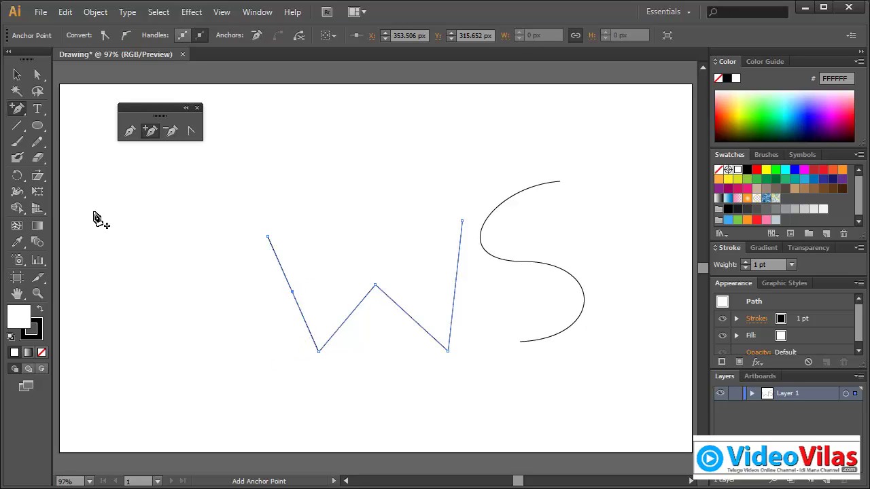
click(38, 75)
click(323, 189)
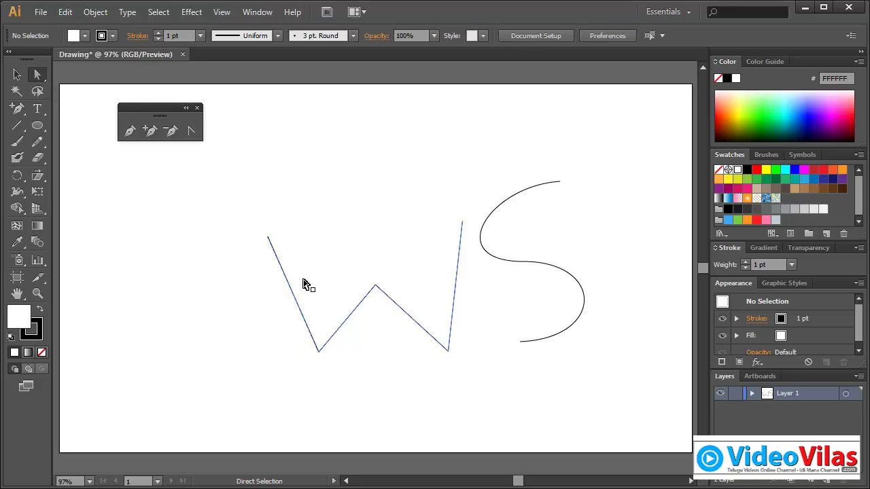
drag(296, 295, 321, 276)
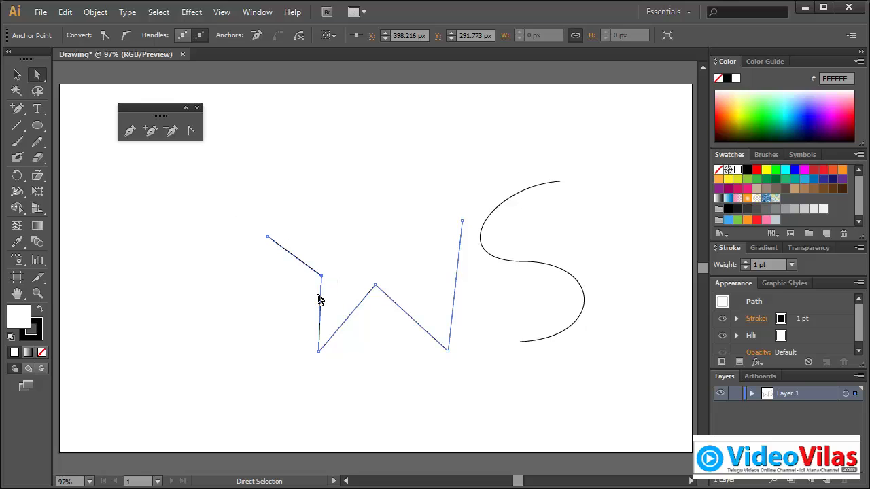
Delete the added kink anchor; the middle peak, removed by mistake, is restored with Ctrl+Z.
click(171, 132)
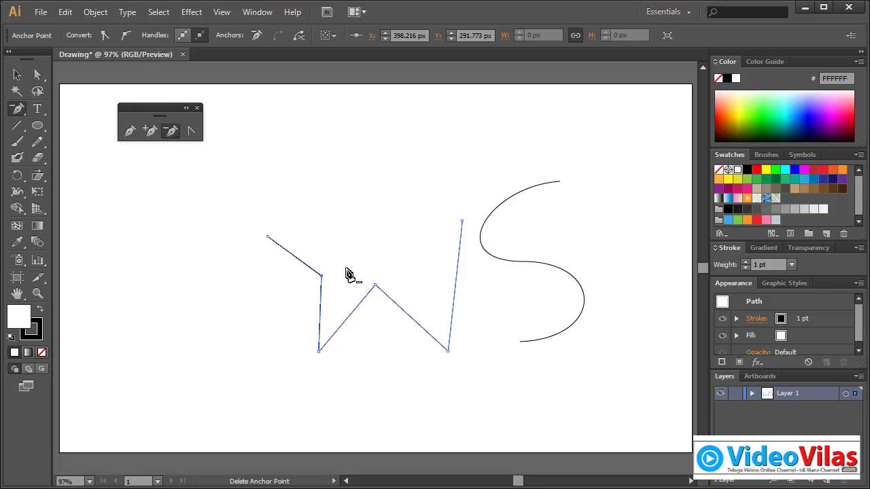
click(322, 277)
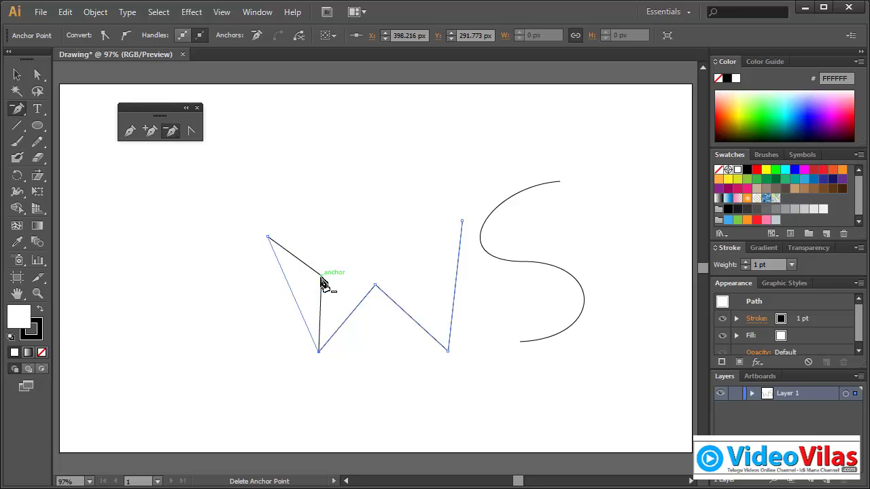
click(374, 285)
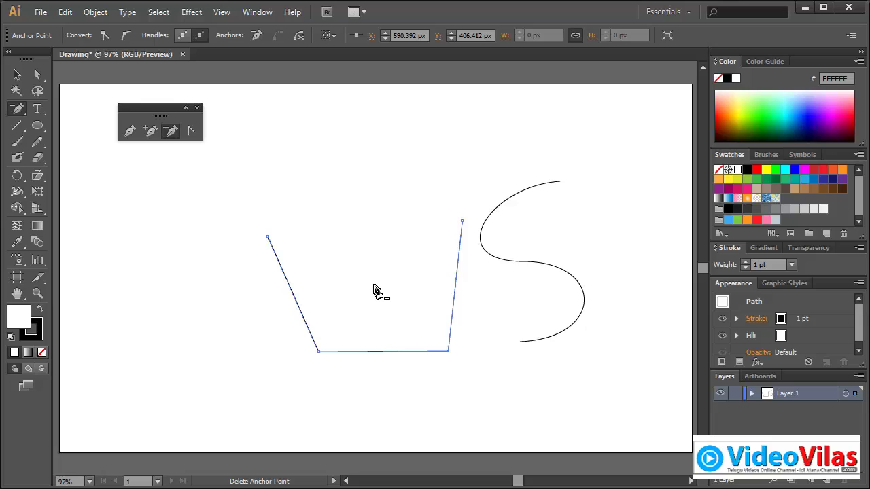
key(ctrl+z)
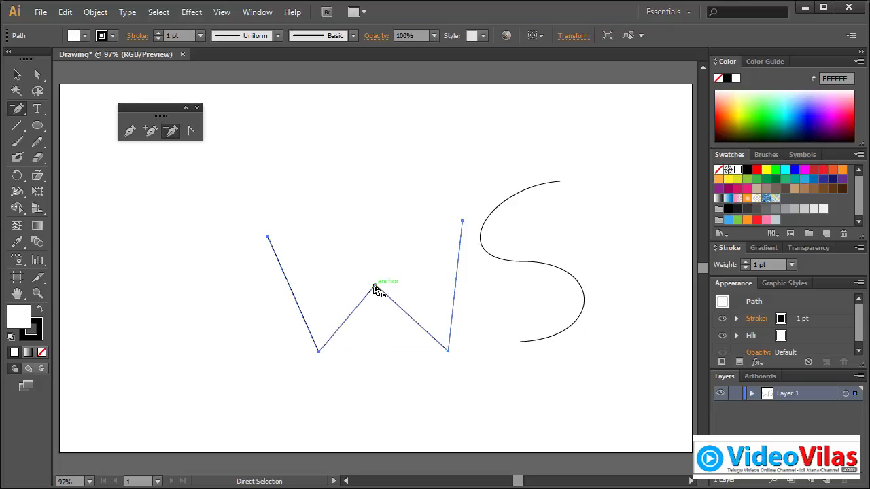
click(191, 132)
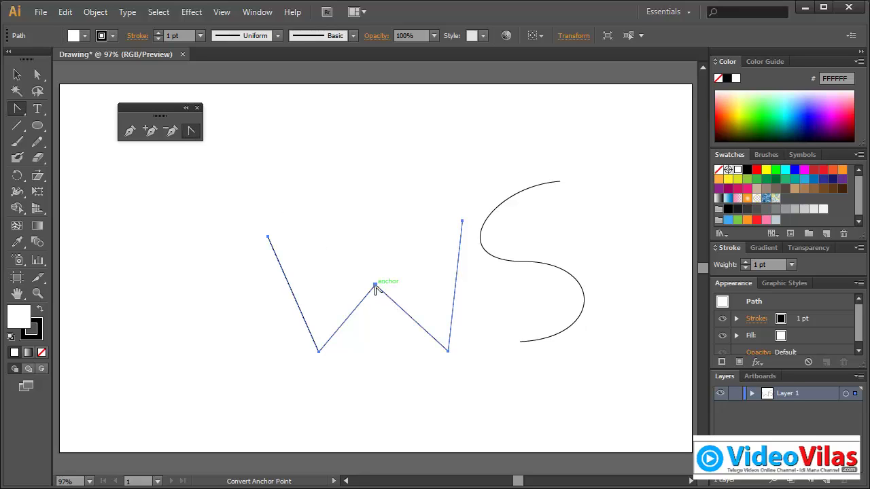
Drag the W's middle, lower-left and lower-right anchors into smooth curves.
drag(376, 286, 423, 285)
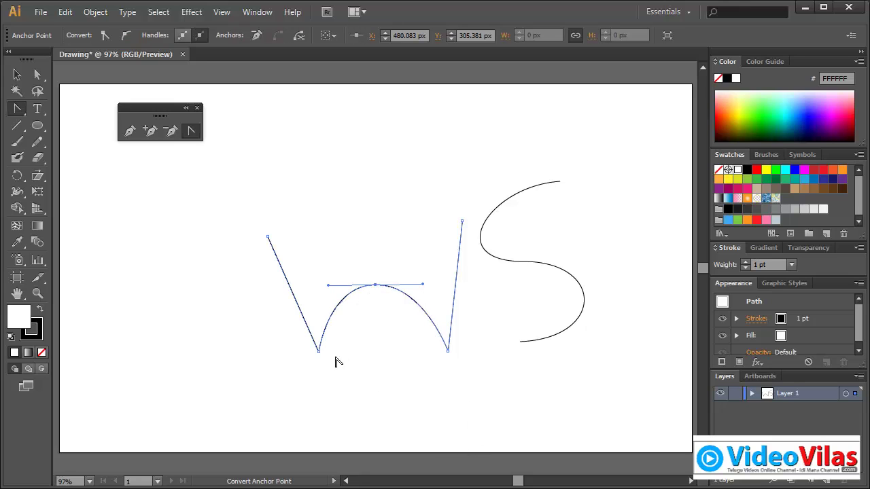
drag(319, 351, 356, 353)
drag(447, 351, 494, 357)
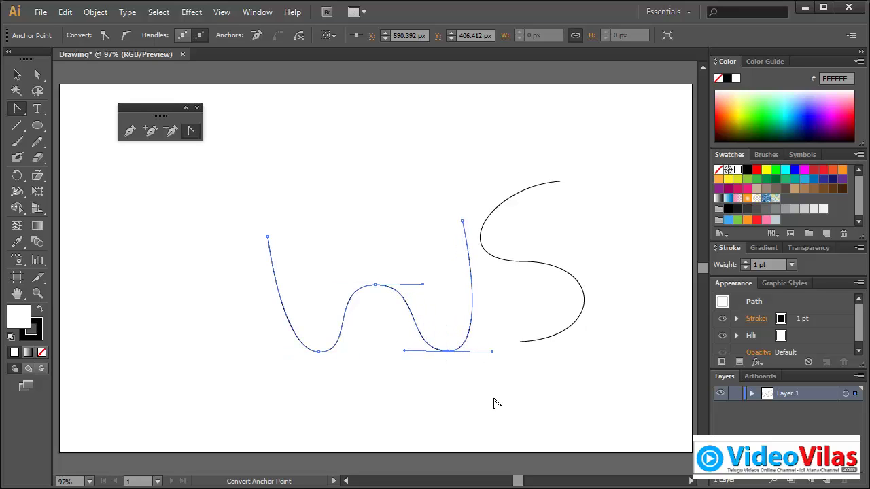
Turn the S's middle, top and bottom anchors into corners, then select both paths.
click(38, 74)
drag(474, 147, 644, 399)
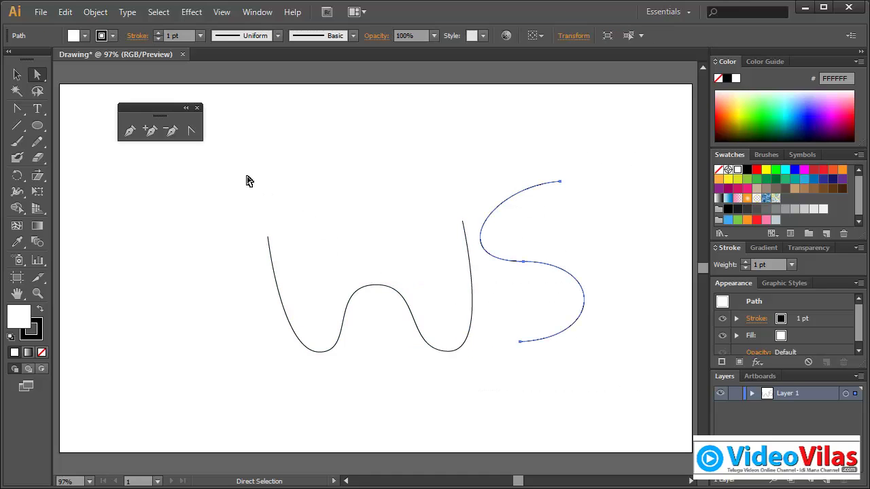
click(191, 131)
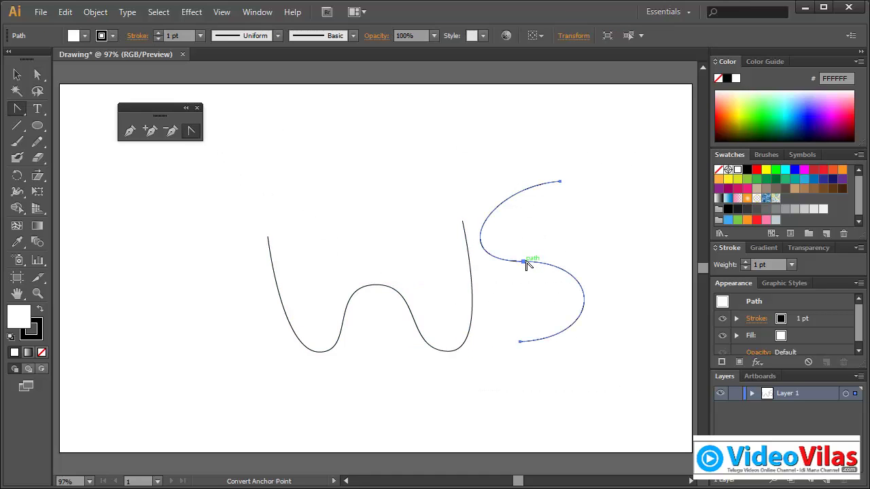
click(524, 262)
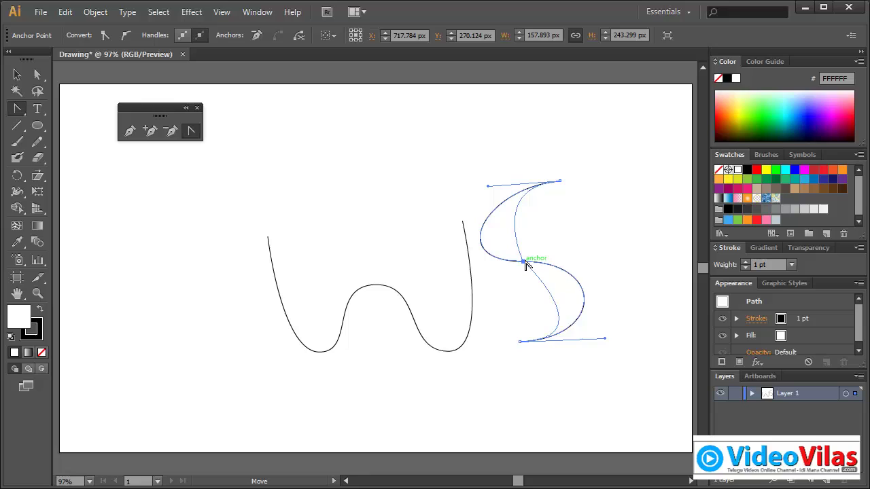
click(560, 182)
click(520, 342)
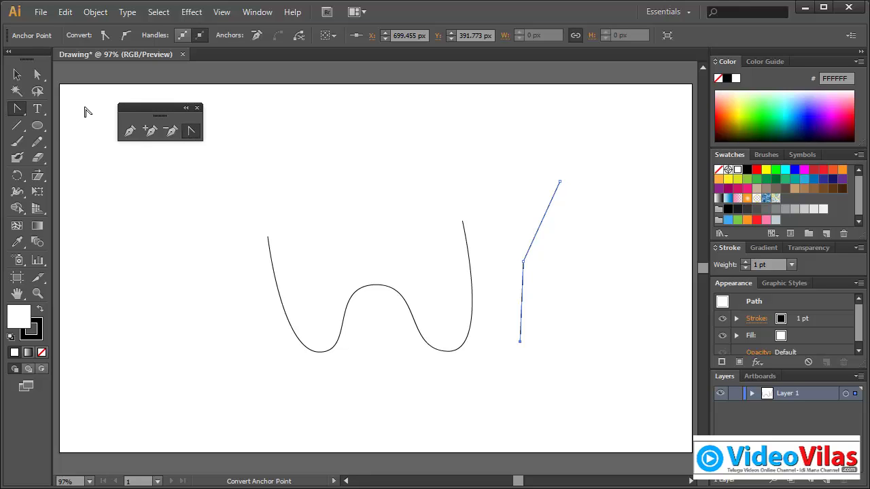
click(17, 75)
drag(270, 157, 618, 403)
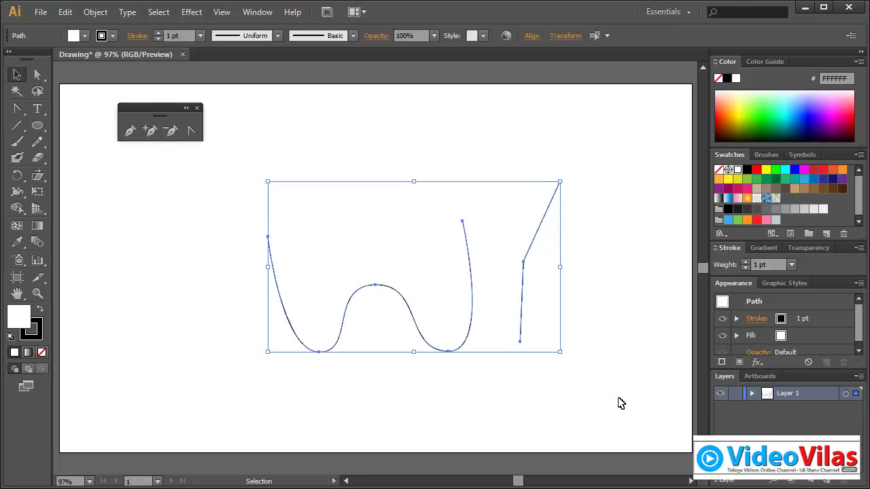
Delete the W and S, then pen-draw a closed seven-anchor curved shape across the artboard.
key(Delete)
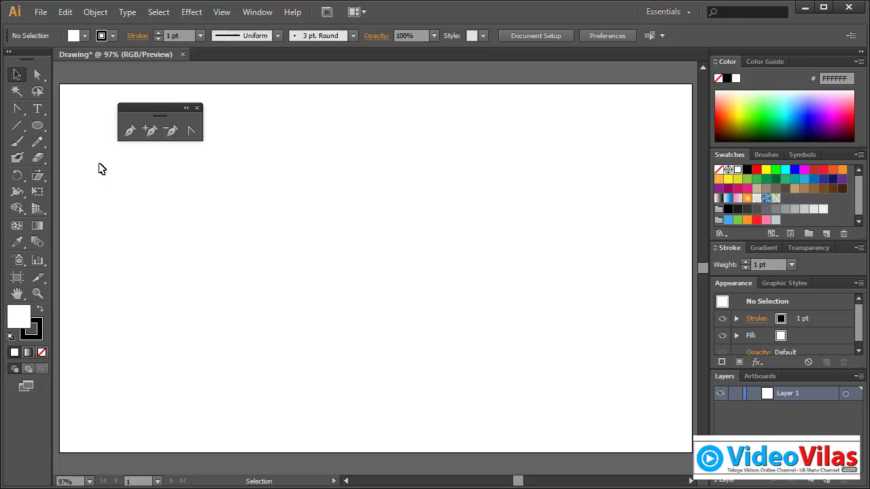
click(129, 130)
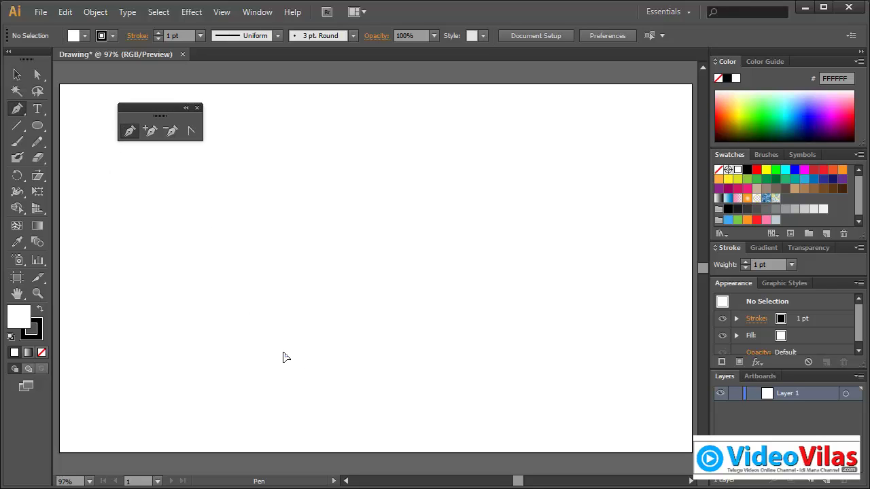
drag(284, 355, 257, 338)
drag(295, 258, 397, 236)
drag(459, 198, 498, 110)
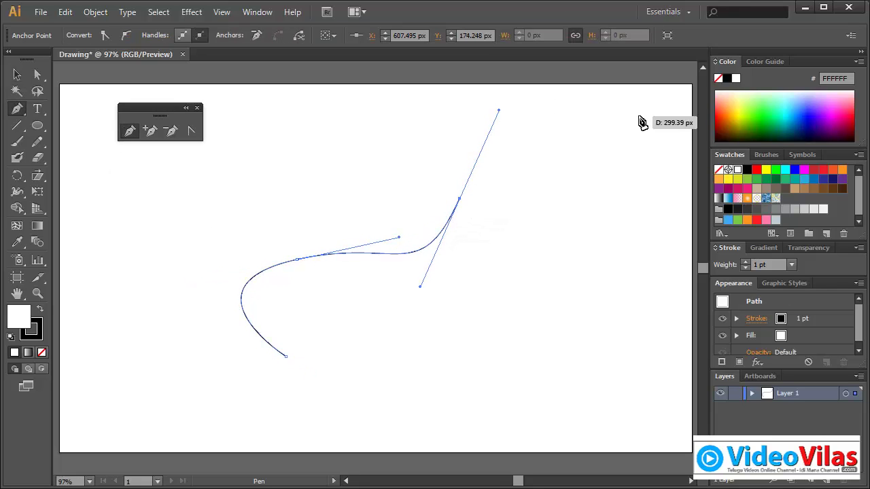
drag(641, 123, 655, 203)
drag(605, 267, 618, 345)
drag(572, 403, 557, 410)
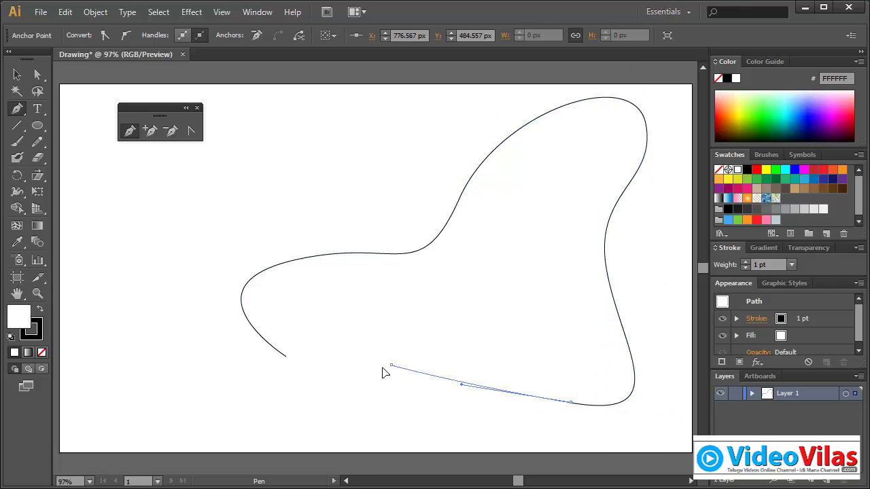
drag(392, 365, 343, 395)
drag(286, 356, 308, 316)
Convert all seven anchors of the freeform shape into sharp corners.
click(191, 130)
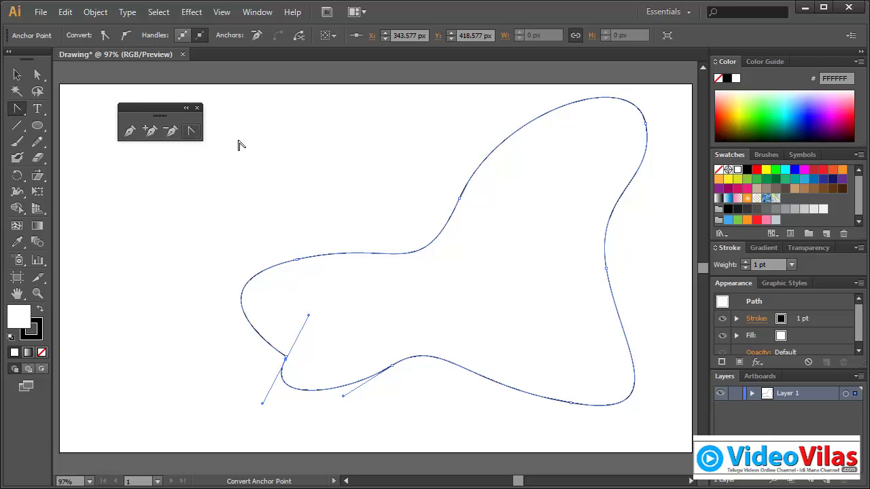
click(297, 260)
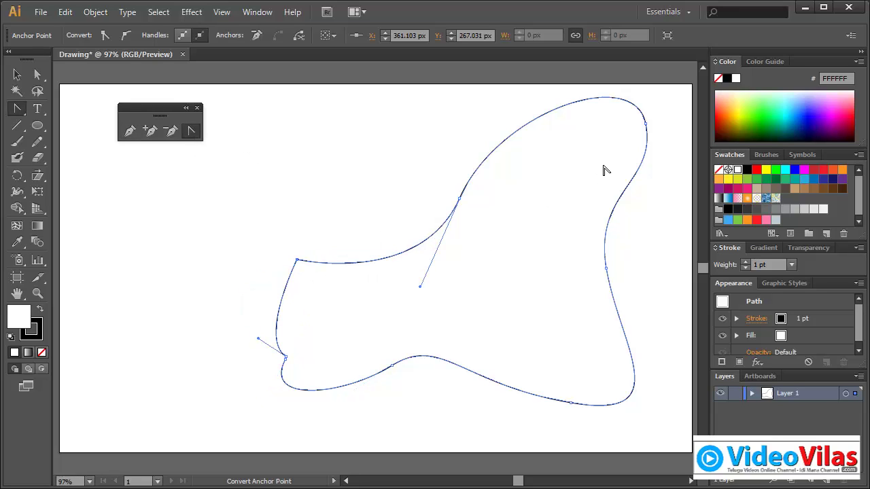
click(459, 199)
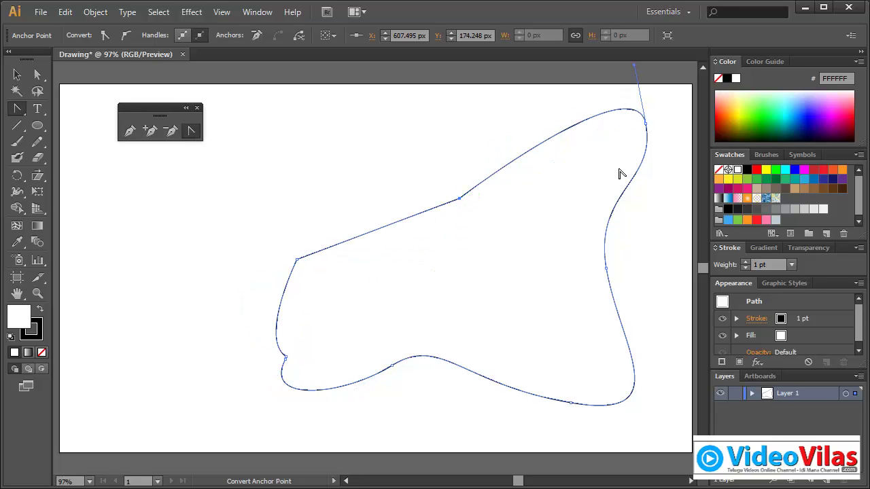
click(645, 125)
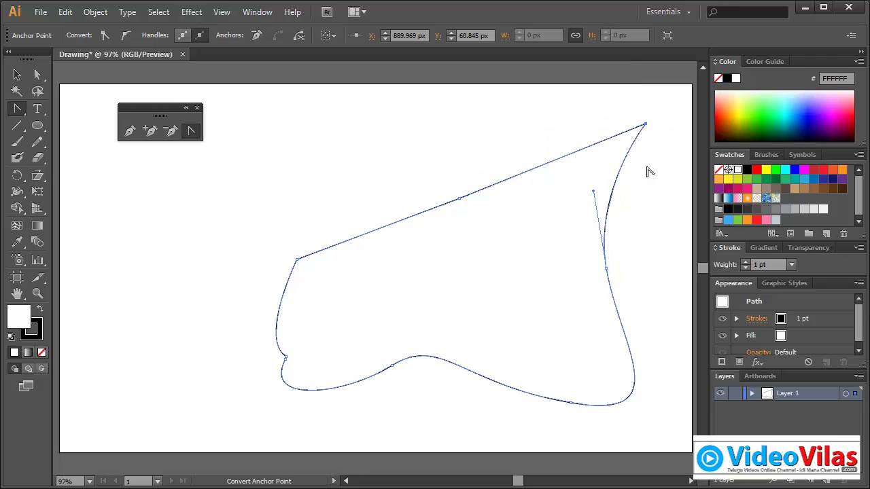
click(605, 268)
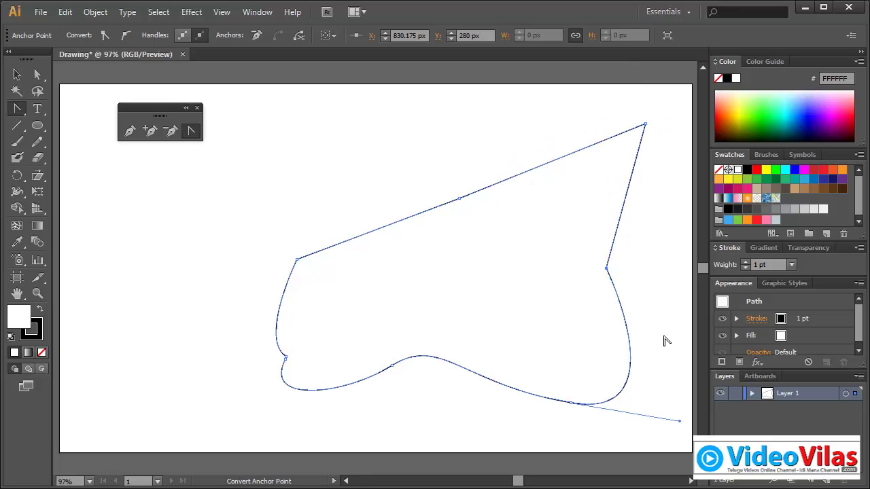
click(571, 404)
click(393, 367)
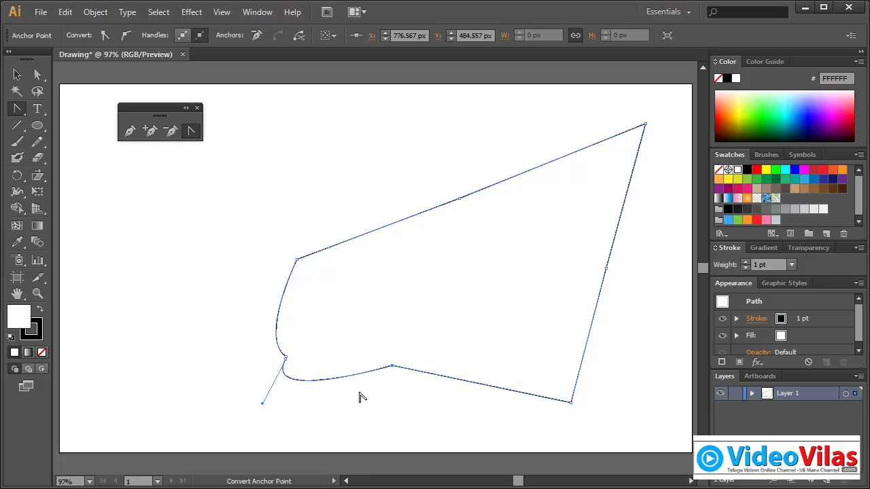
click(285, 358)
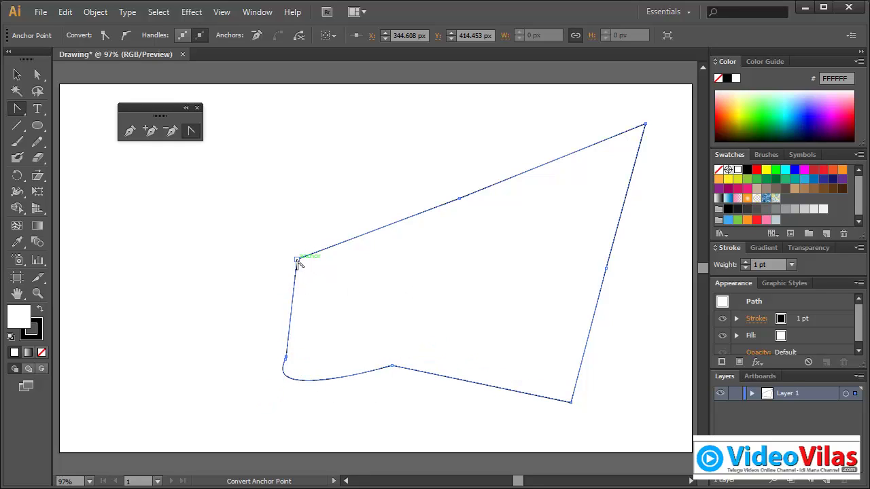
Drag out smooth handles again at the upper-left, top-right, right-side and bottom-right anchors.
drag(297, 259, 345, 211)
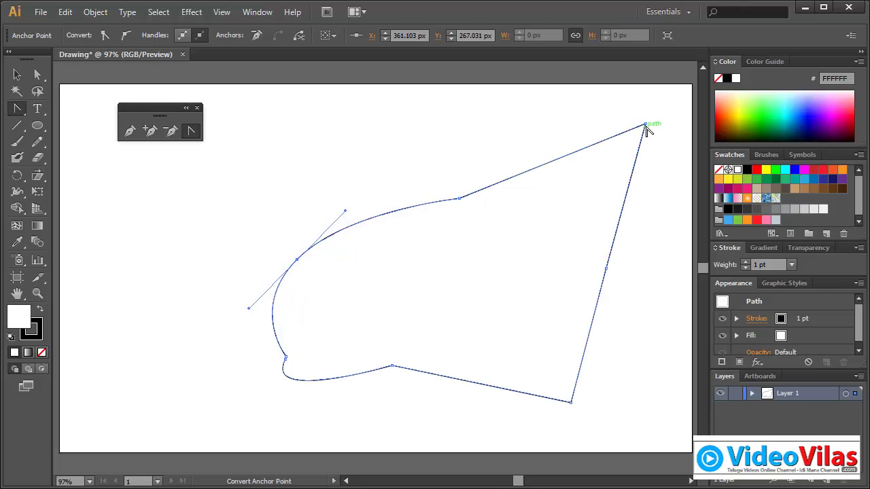
drag(646, 125, 682, 163)
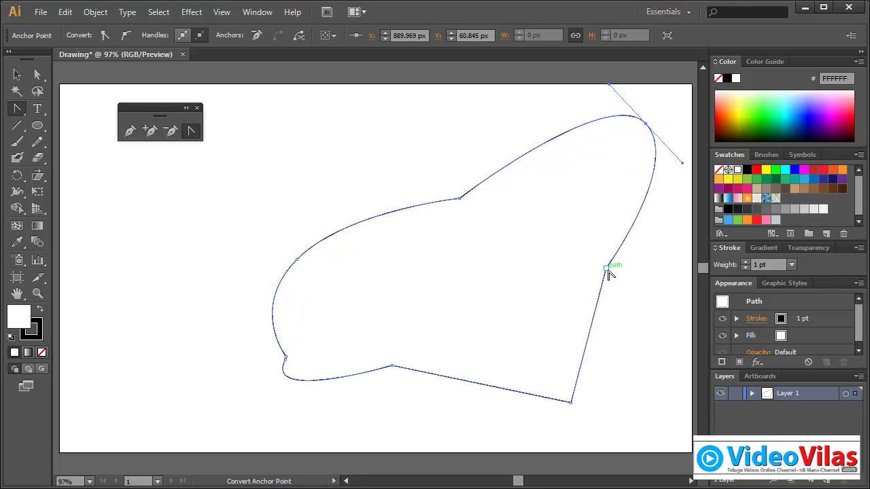
drag(606, 269, 629, 323)
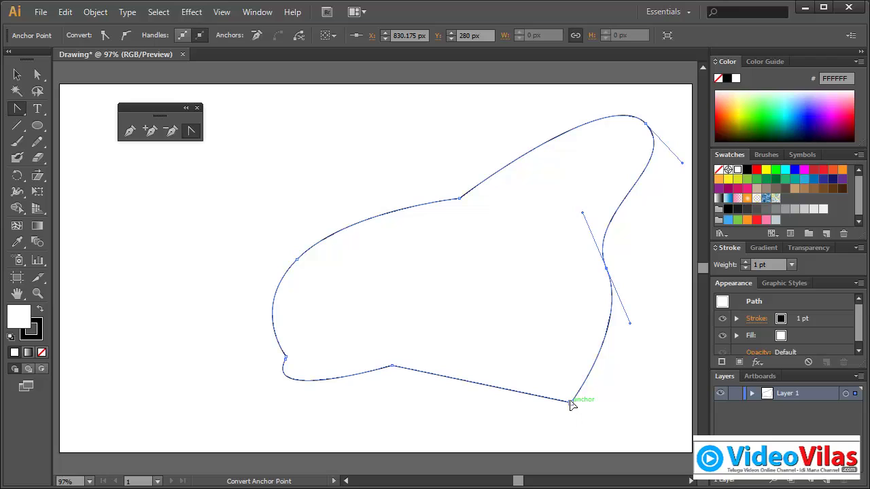
drag(571, 403, 528, 442)
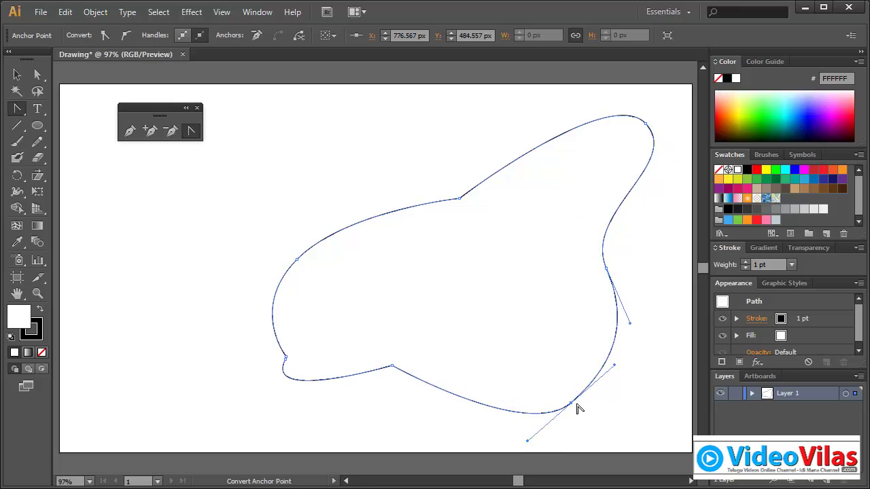
Move the top-right anchor down-left and adjust its direction handles to reshape the bulge.
click(38, 75)
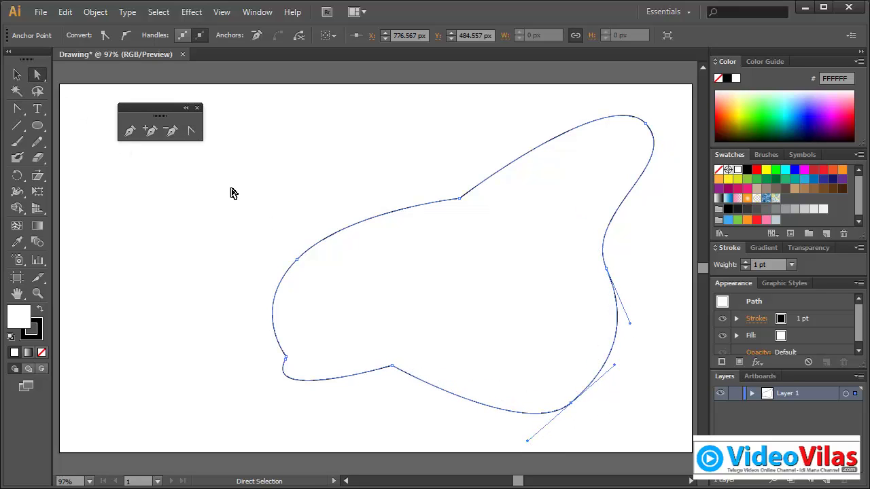
click(646, 124)
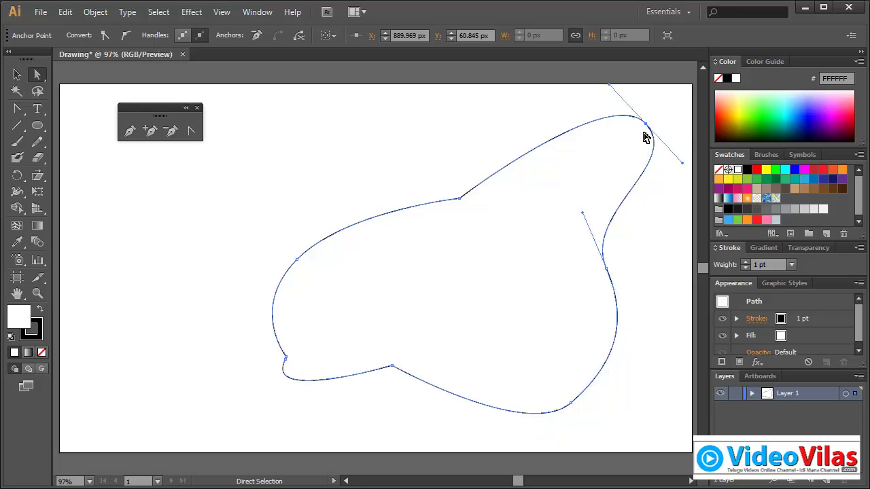
drag(647, 128, 626, 149)
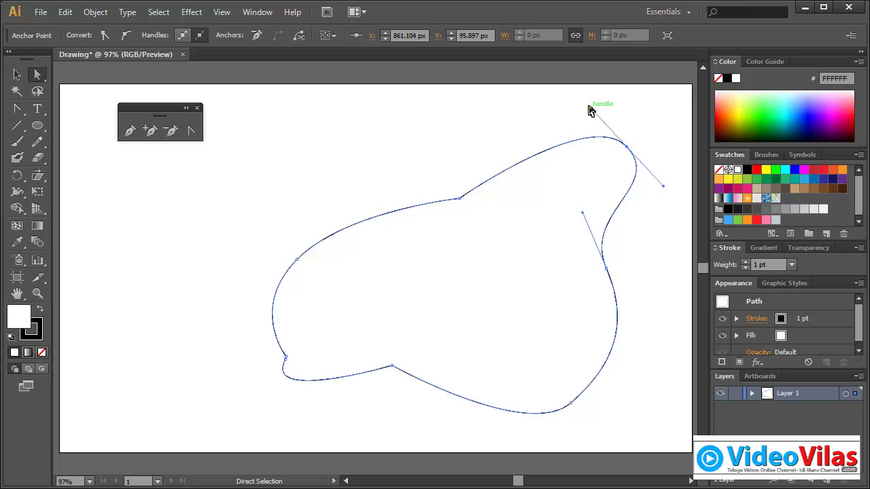
mouse_move(589, 107)
mouse_down()
mouse_move(608, 120)
mouse_move(603, 113)
mouse_up()
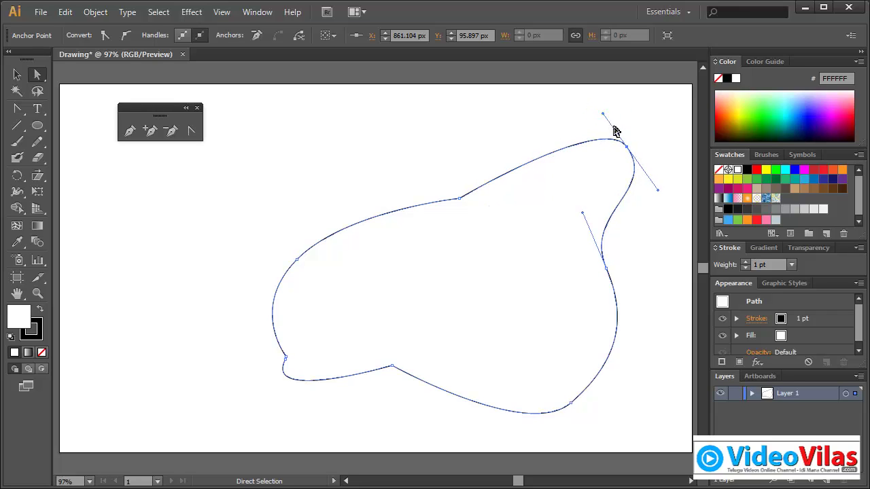
mouse_move(626, 150)
mouse_down()
mouse_move(626, 165)
mouse_move(625, 142)
mouse_up()
drag(603, 109, 628, 126)
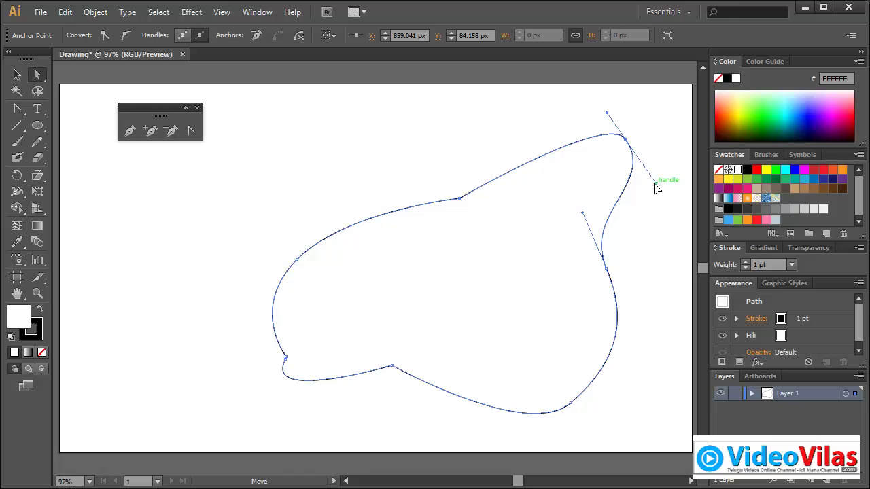
mouse_move(656, 188)
mouse_down()
mouse_move(647, 200)
mouse_move(678, 172)
mouse_move(657, 201)
mouse_up()
drag(612, 116, 565, 109)
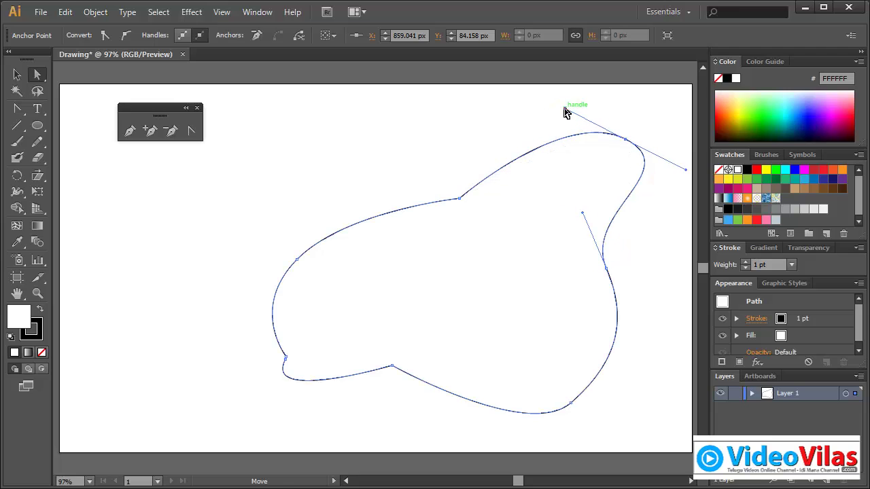
Pull the right-side anchor's lower handle inward to reshape the curve below it.
click(628, 310)
click(607, 268)
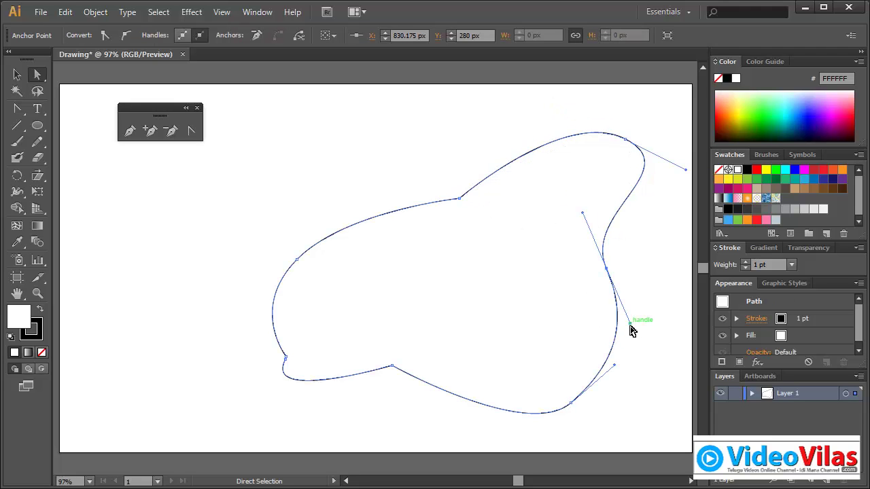
drag(630, 324, 549, 318)
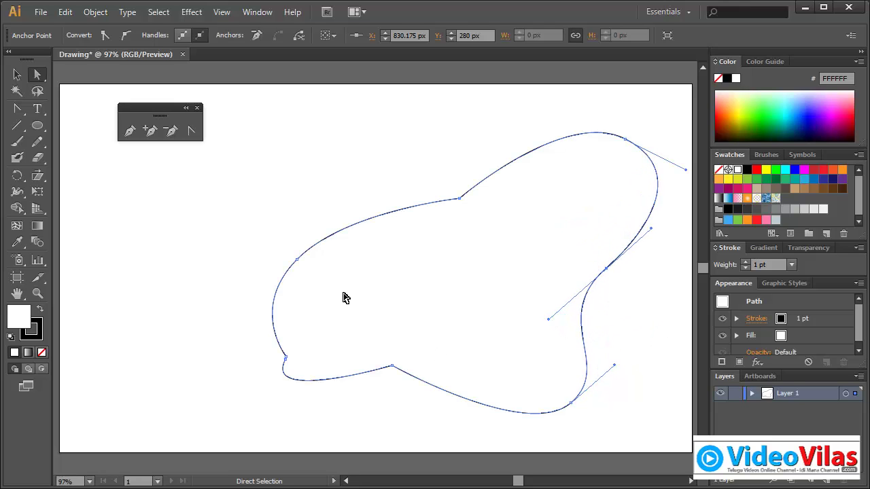
Drag out new handles on the path and reshape its upper-right curve into a cusp.
click(193, 130)
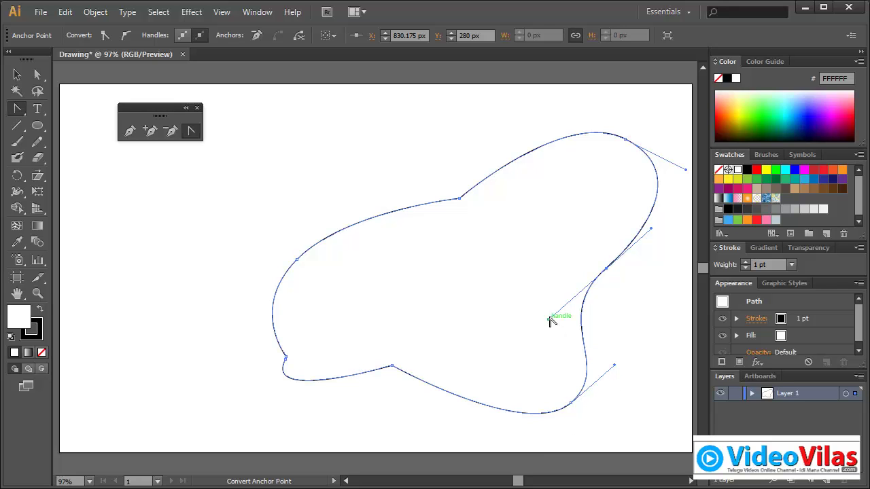
drag(550, 320, 301, 331)
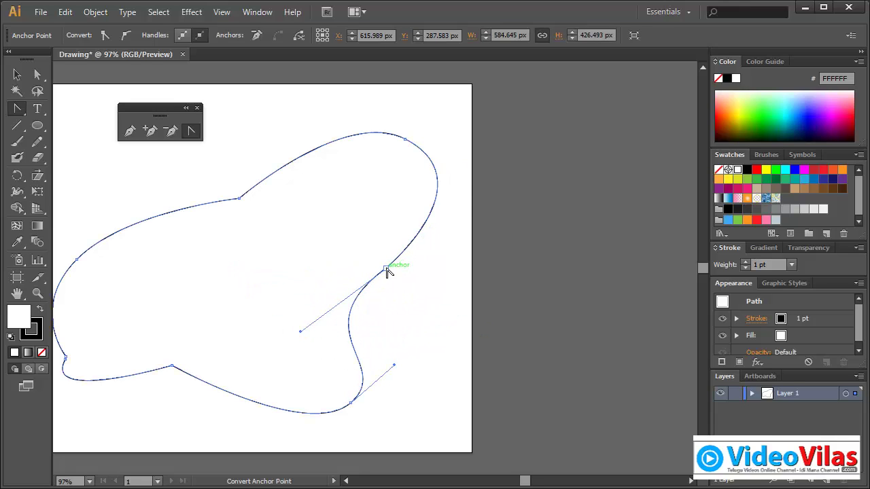
click(38, 75)
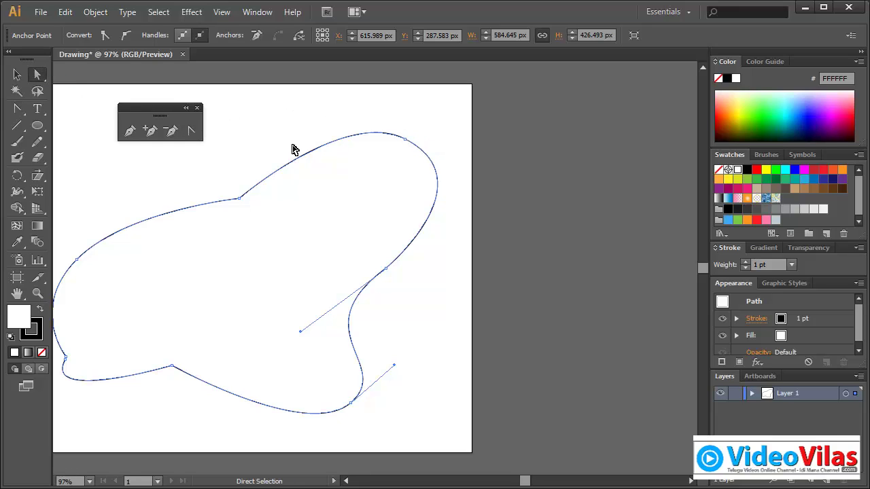
click(405, 139)
click(192, 131)
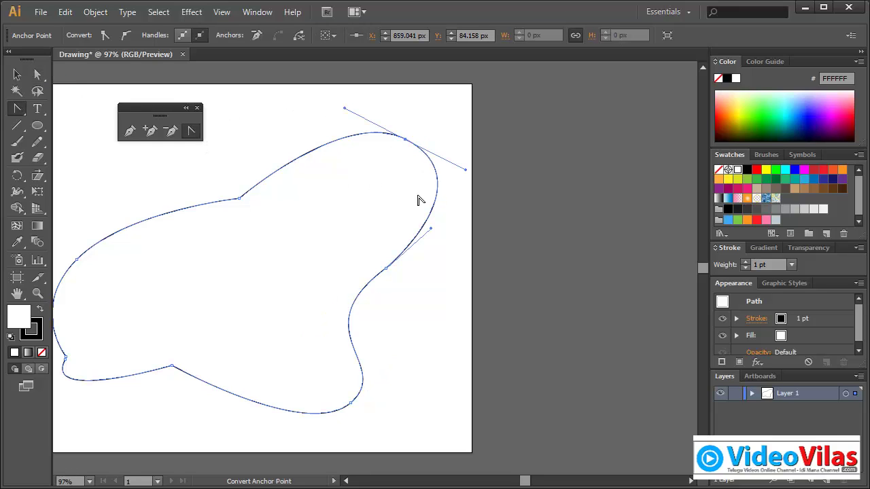
drag(466, 172, 366, 195)
Select the whole blob path with the Selection tool.
click(17, 75)
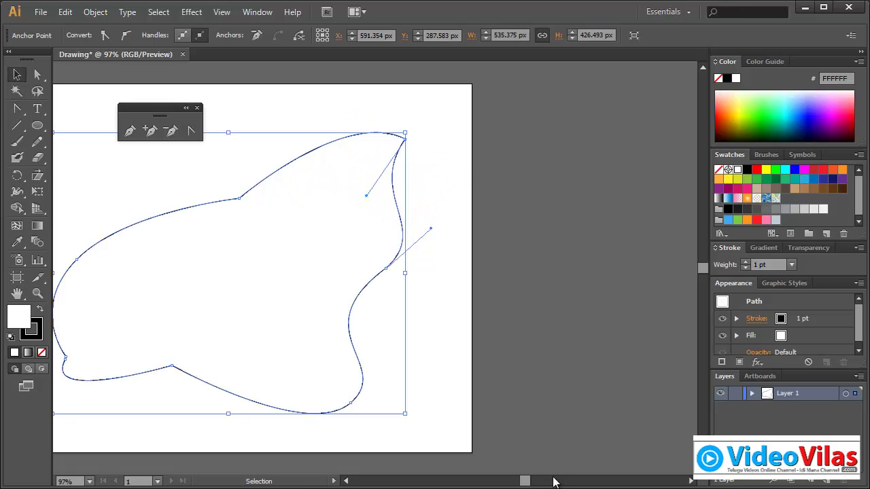
click(346, 481)
click(346, 482)
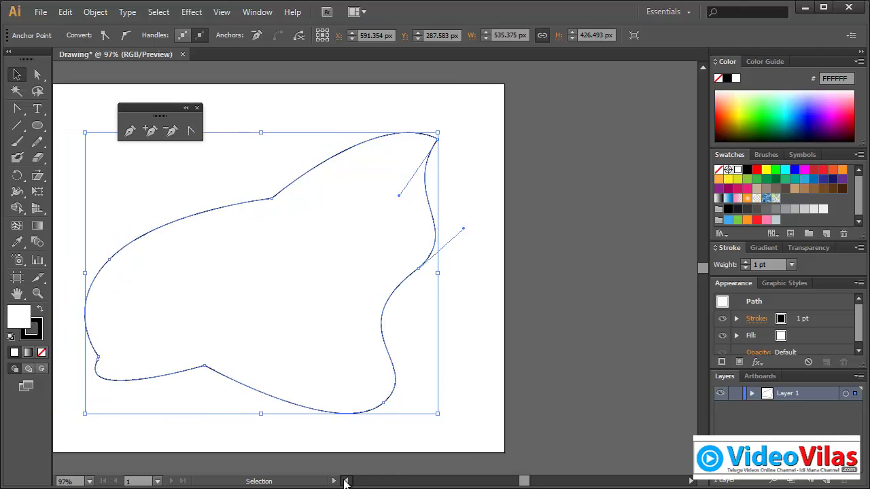
click(346, 481)
click(583, 218)
drag(575, 190, 447, 308)
Delete the blob, draw a circle, and make its top and bottom points sharp corners.
key(Delete)
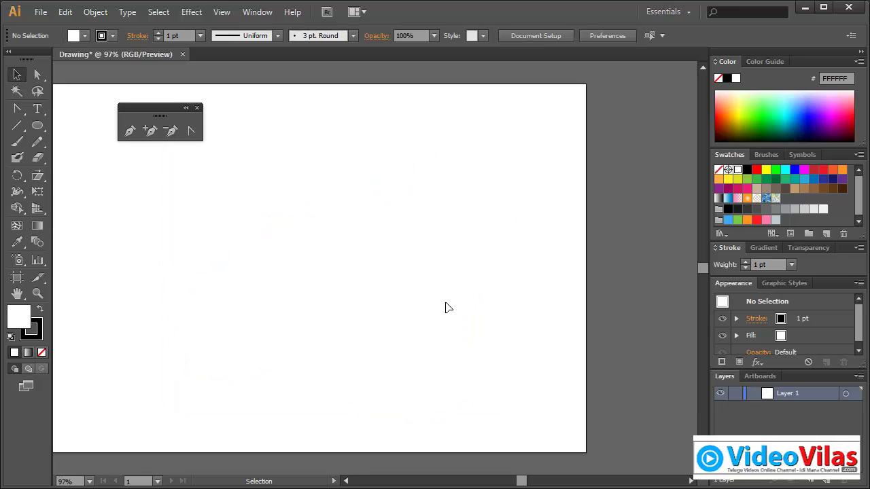
click(38, 125)
drag(203, 205, 388, 393)
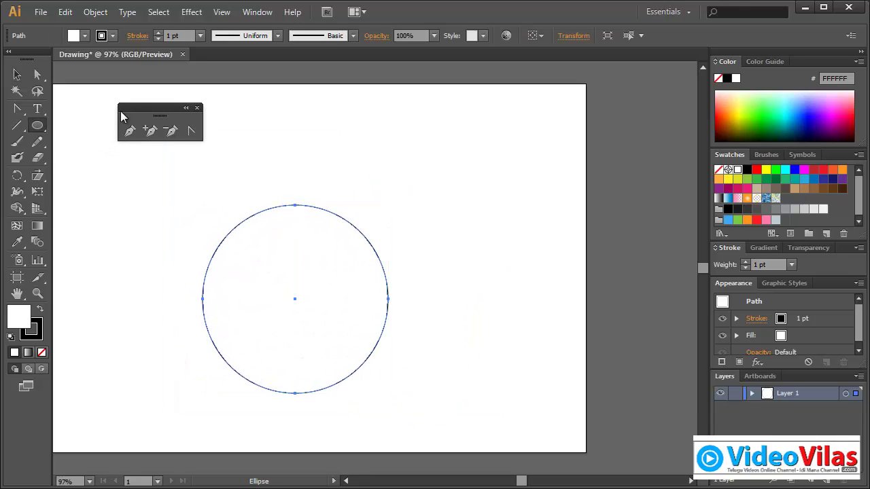
click(191, 130)
click(295, 205)
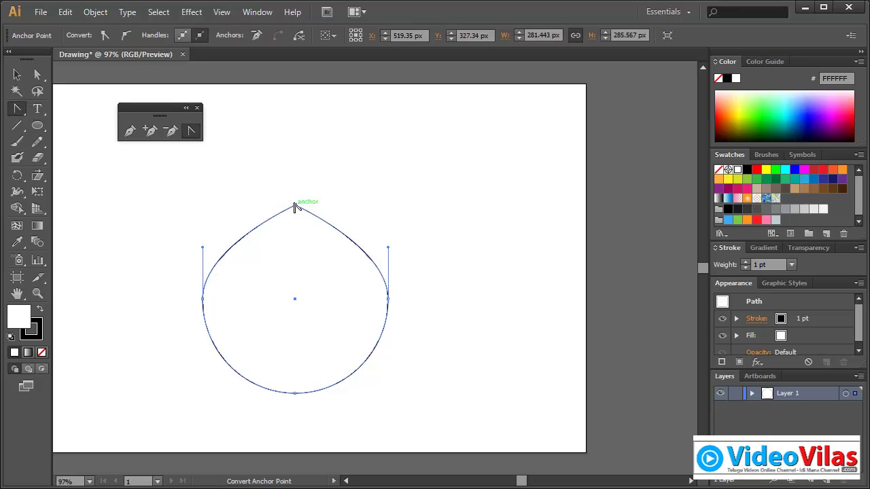
click(295, 393)
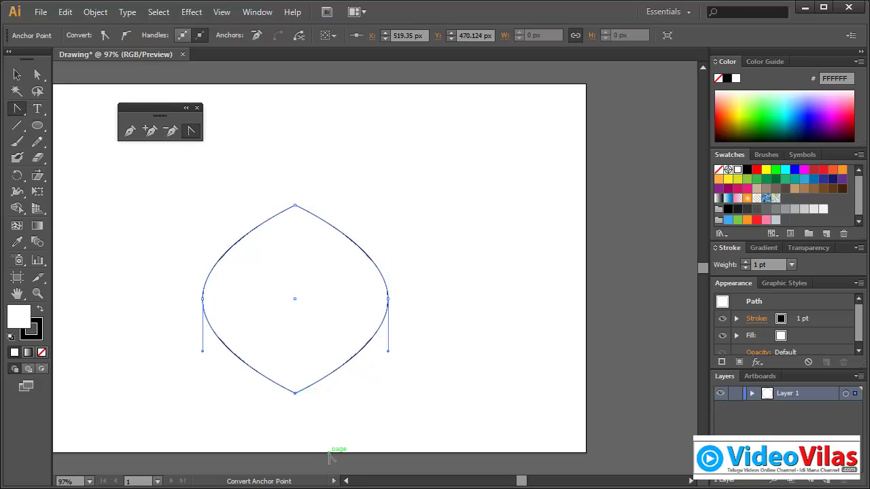
Bend the shape's lower left and lower right sides inward into a kite outline.
click(38, 75)
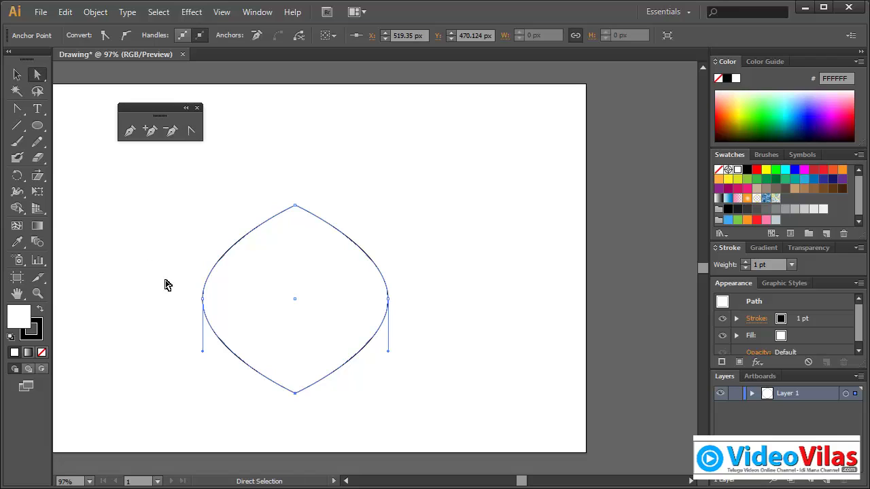
click(203, 300)
click(191, 130)
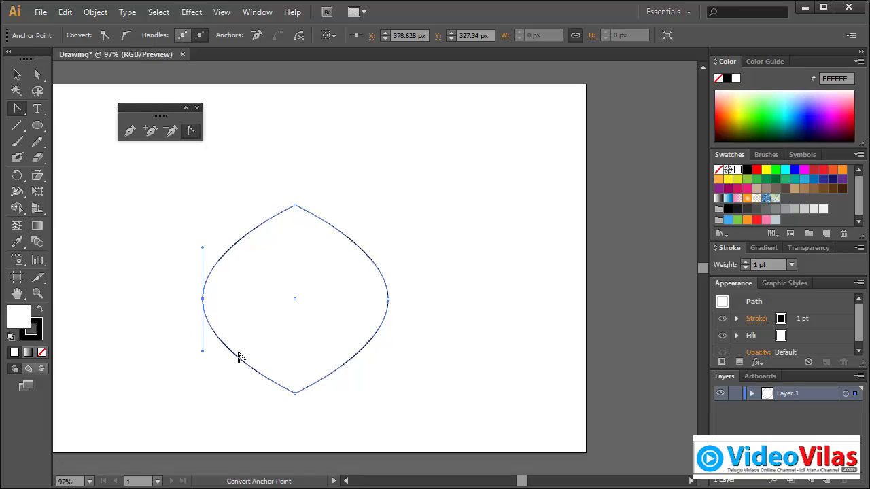
drag(205, 354, 267, 329)
click(37, 75)
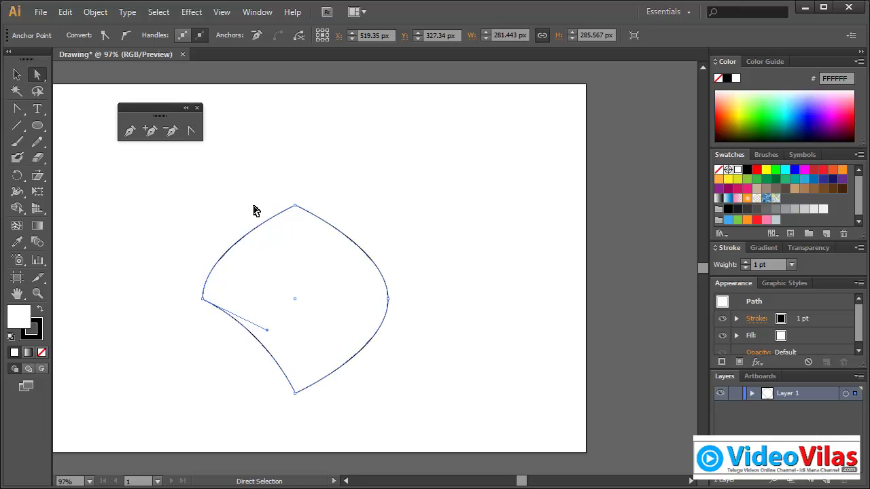
click(388, 299)
click(191, 131)
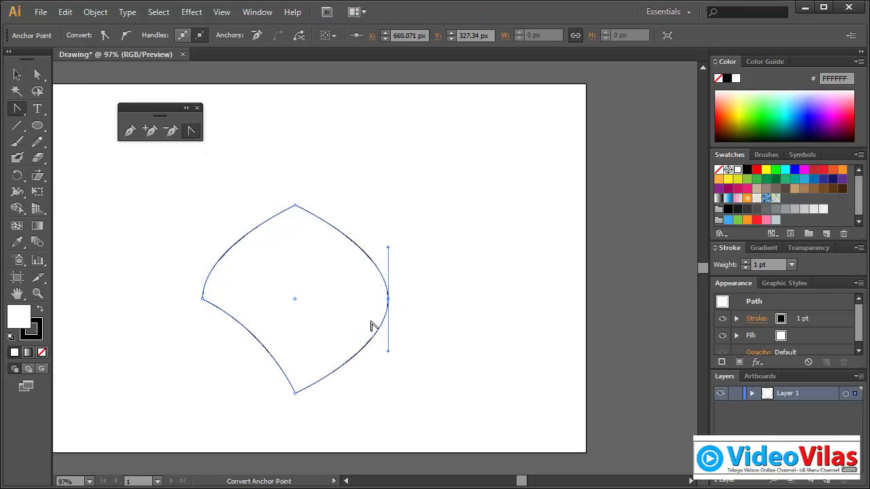
drag(391, 354, 311, 320)
Move the kite shape higher on the artboard.
click(18, 76)
click(254, 190)
click(361, 276)
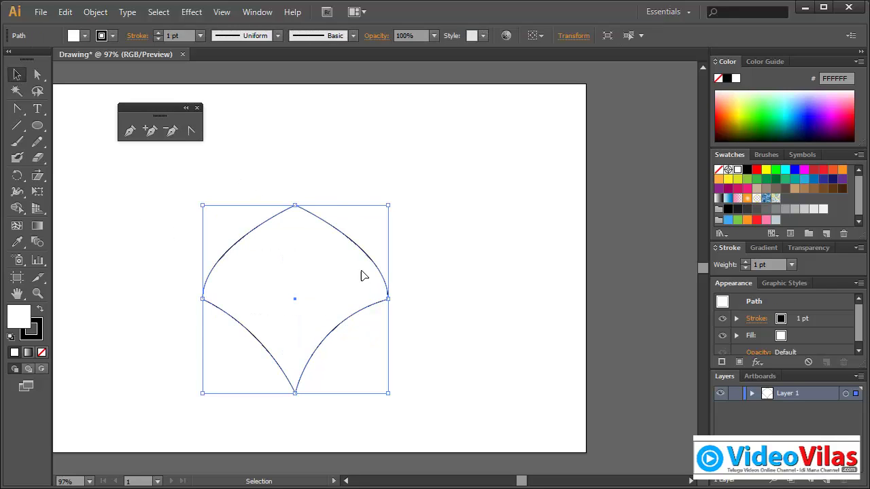
drag(336, 280, 338, 234)
Draw a vertical line from the kite's top to bottom point, then try an arc and undo it.
click(17, 125)
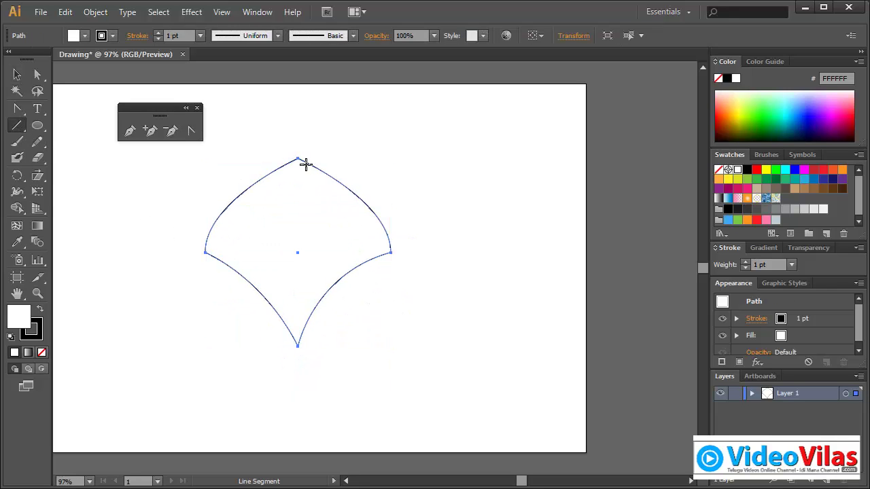
drag(300, 163, 298, 335)
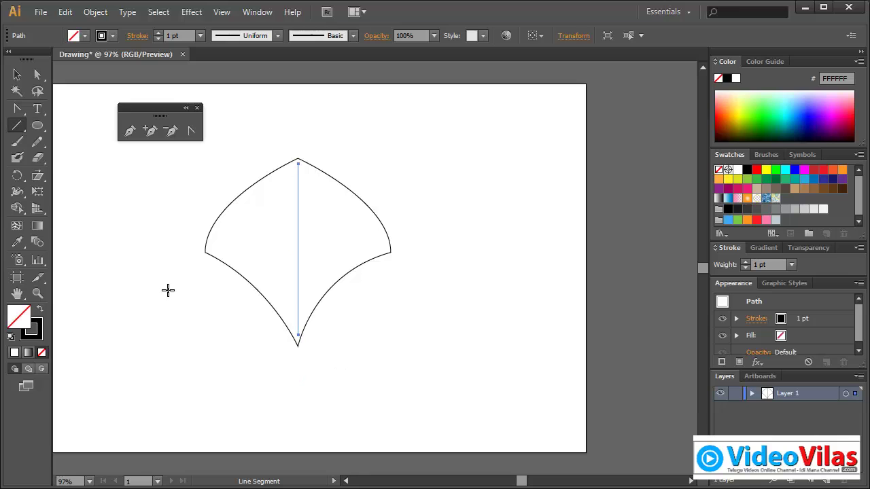
click(17, 125)
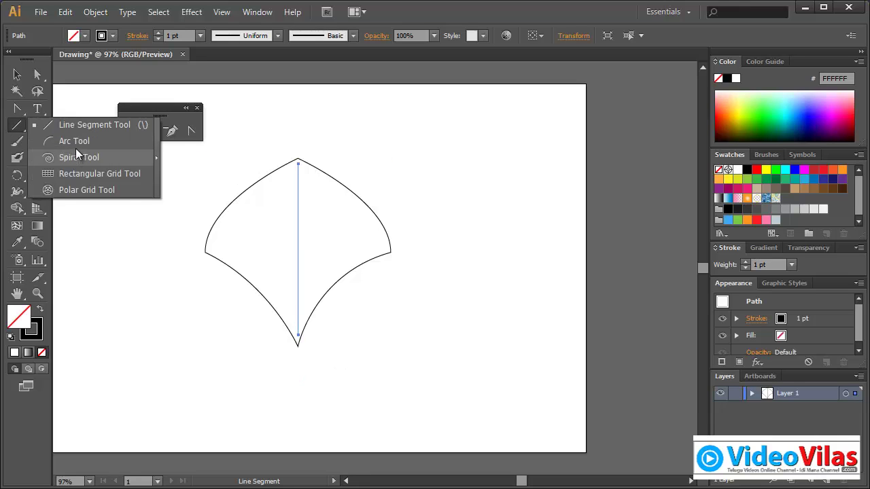
click(73, 141)
drag(213, 307, 336, 197)
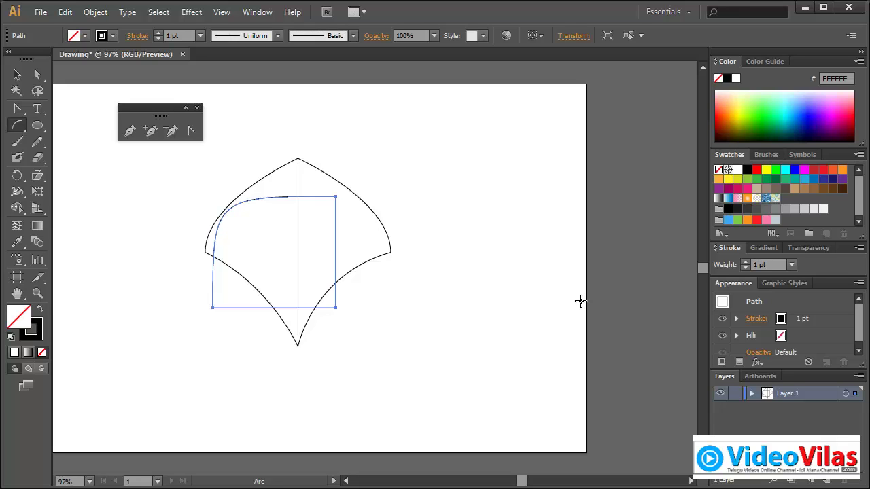
key(ctrl+z)
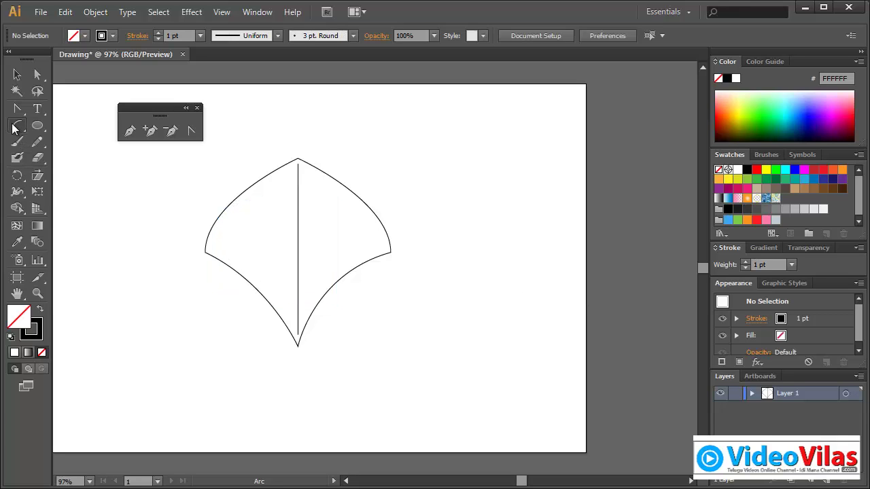
In the Arc tool options, choose the Open type and adjust the Slope value.
double_click(16, 126)
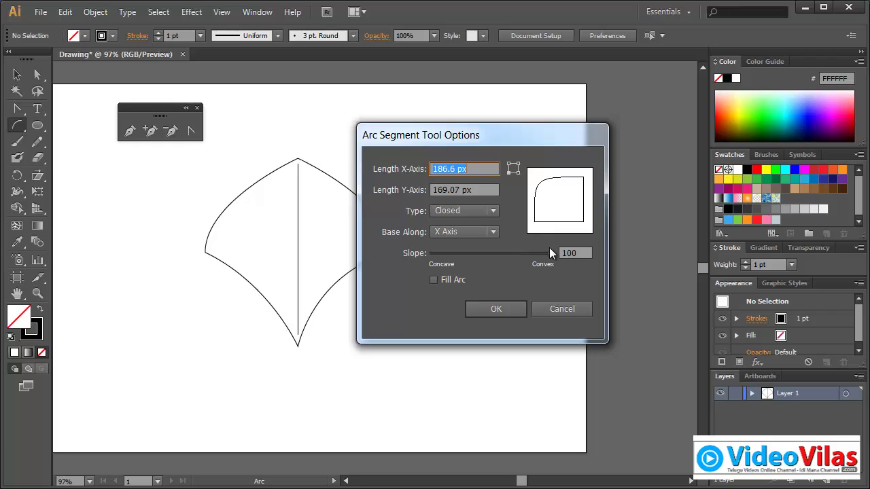
click(476, 212)
click(475, 227)
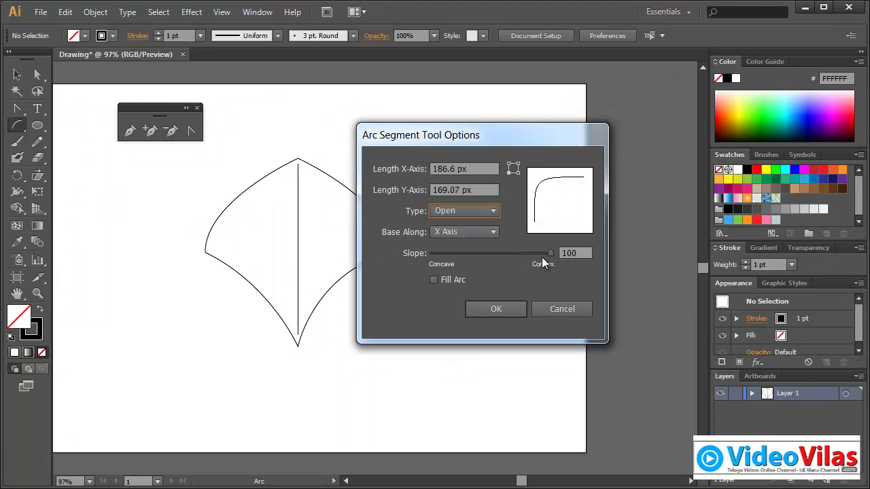
double_click(576, 253)
text(24)
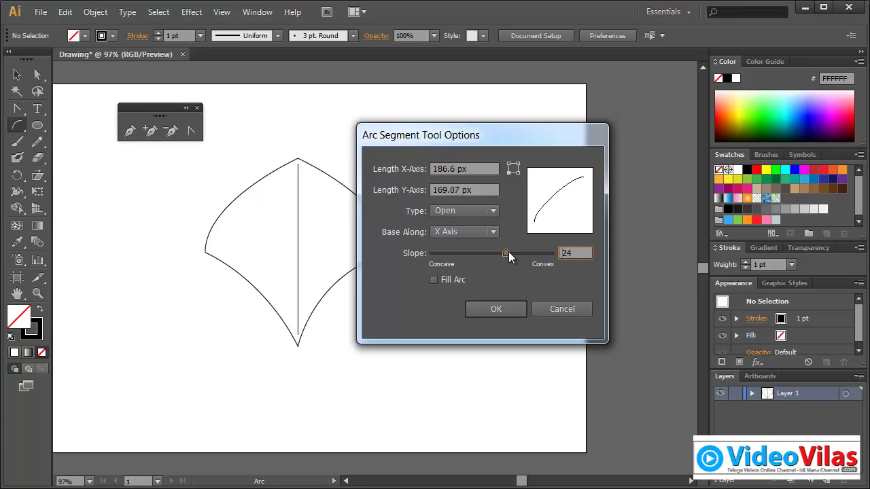
drag(488, 254, 484, 254)
Confirm the arc with Slope 0, draw an arc across the kite's bottom, and bend it downward.
text(0)
click(497, 309)
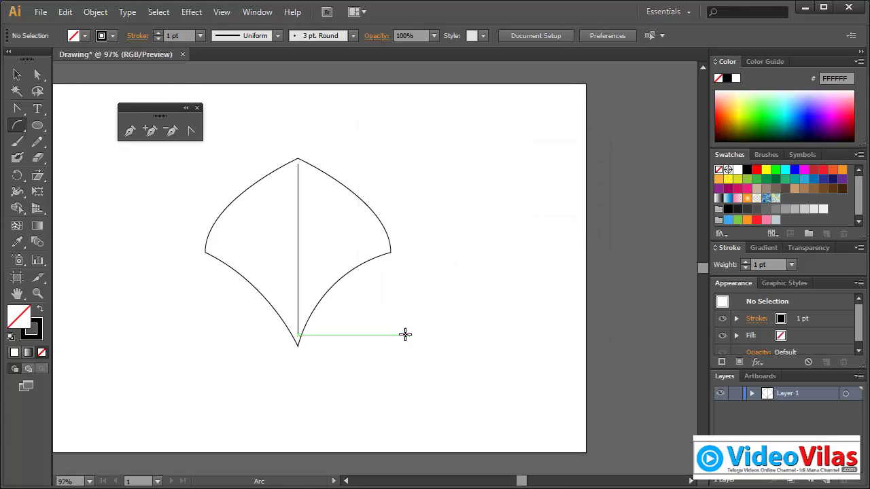
drag(371, 345, 180, 352)
click(191, 130)
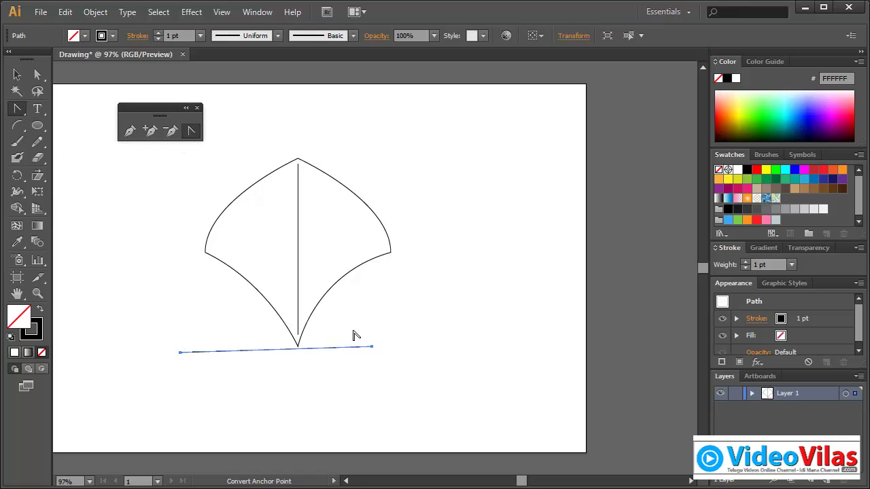
drag(371, 347, 284, 440)
Move the curve up across the kite as a cross spar and select all kite paths.
click(17, 75)
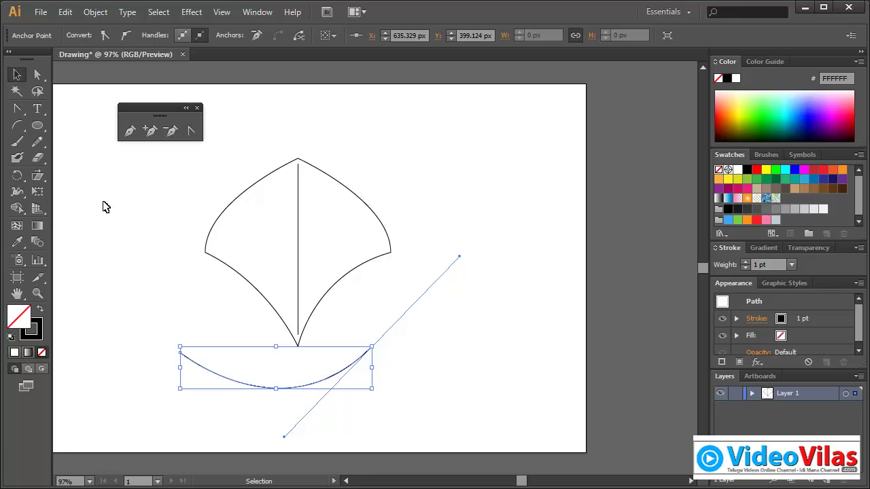
click(269, 352)
drag(281, 389, 299, 274)
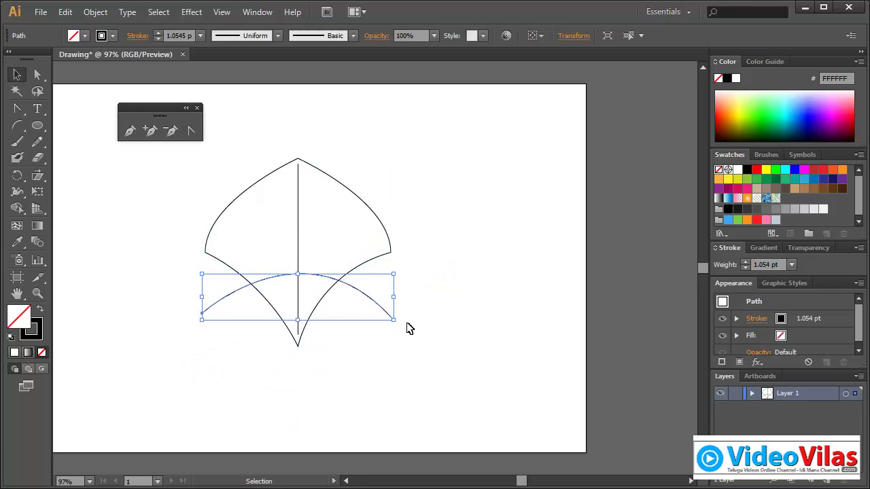
drag(394, 322, 391, 226)
click(440, 213)
mouse_move(263, 142)
mouse_down()
mouse_move(348, 234)
mouse_move(433, 184)
mouse_up()
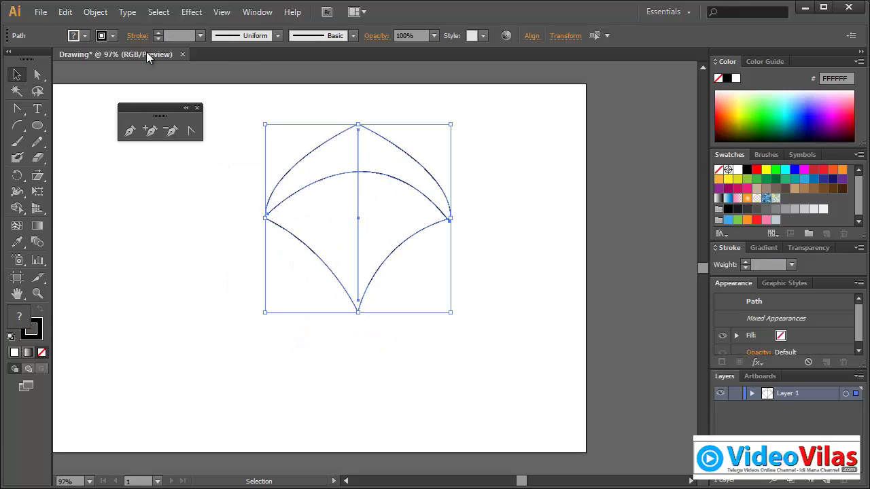
Give the kite's outlines a 3 pt stroke weight and deselect.
click(200, 35)
click(215, 128)
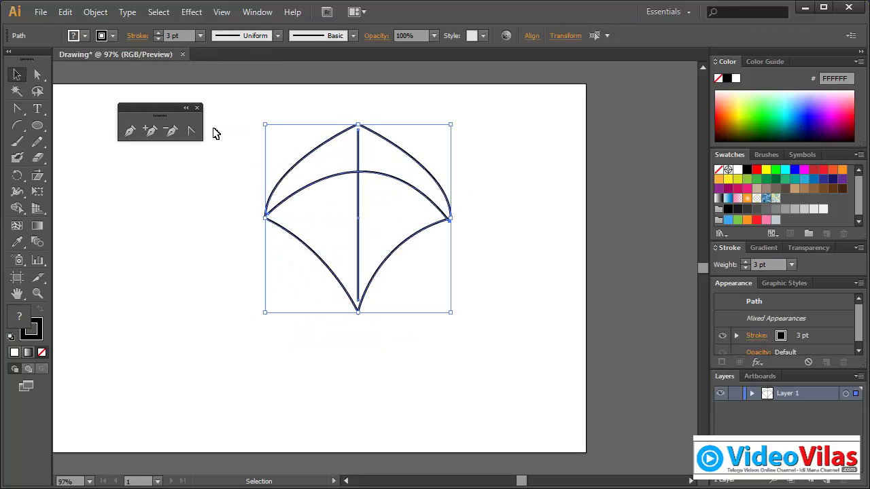
click(503, 234)
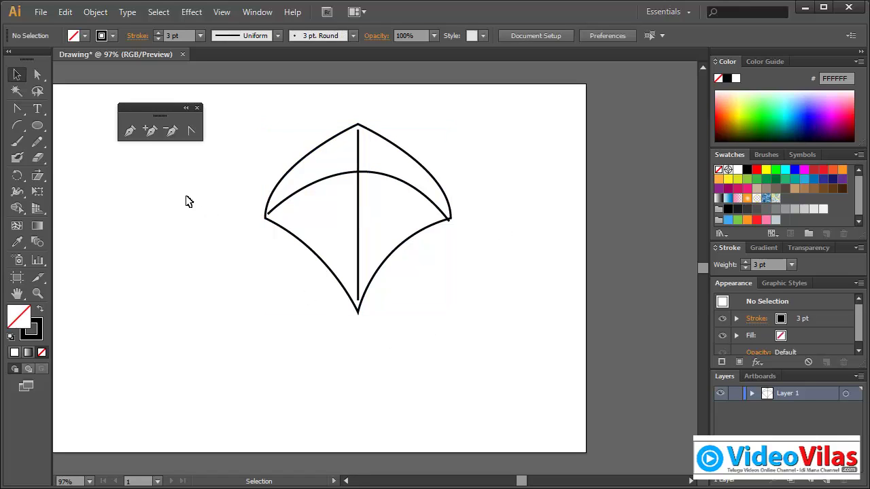
Pen-draw a wavy string from the kite's tip down to the lower left.
click(129, 130)
drag(359, 324, 347, 351)
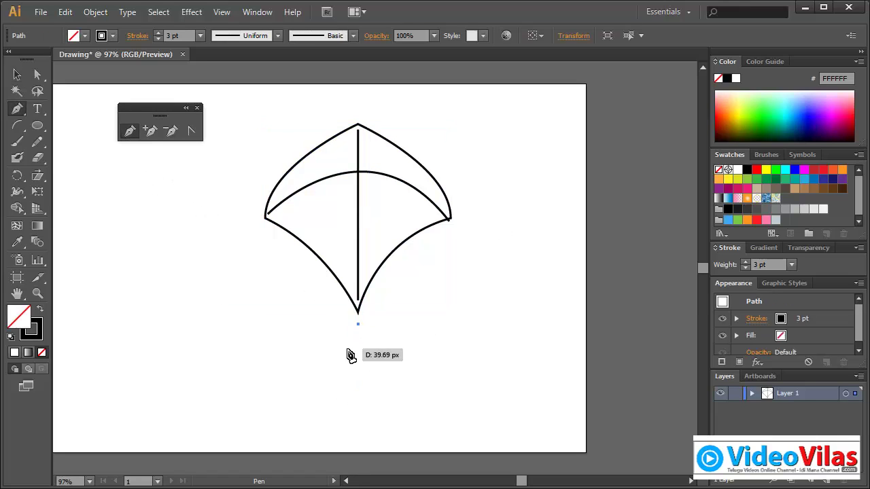
drag(275, 373, 266, 408)
drag(204, 427, 163, 467)
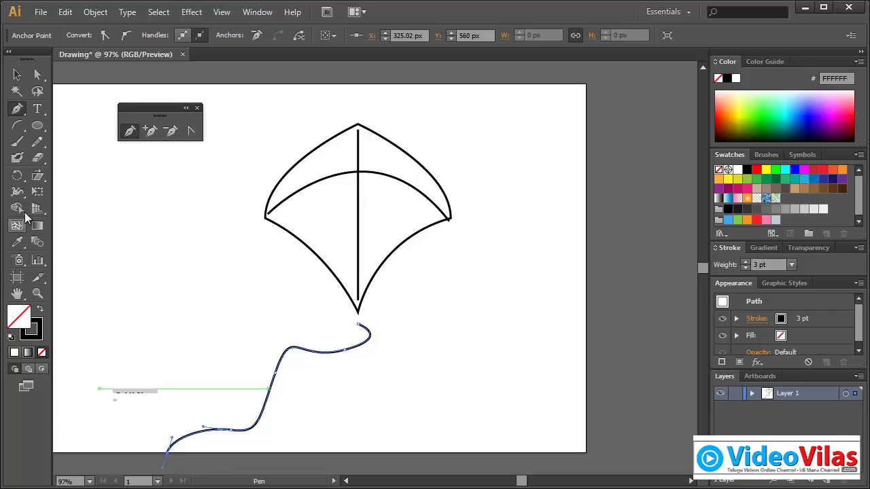
click(17, 75)
click(157, 199)
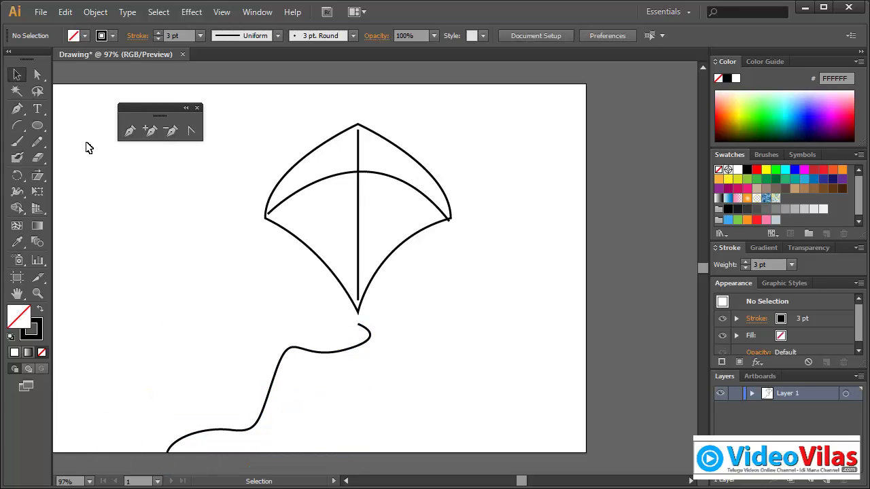
Draw a freehand wavy tail with the Pencil from the kite's centre down-right.
click(38, 142)
drag(38, 141, 75, 140)
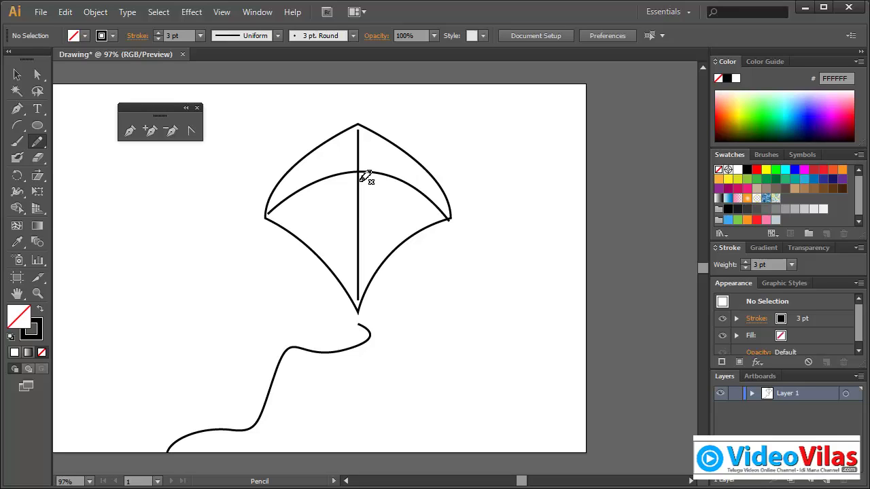
mouse_move(360, 181)
mouse_down()
mouse_move(373, 225)
mouse_move(456, 277)
mouse_move(548, 382)
mouse_move(626, 420)
mouse_move(601, 418)
mouse_up()
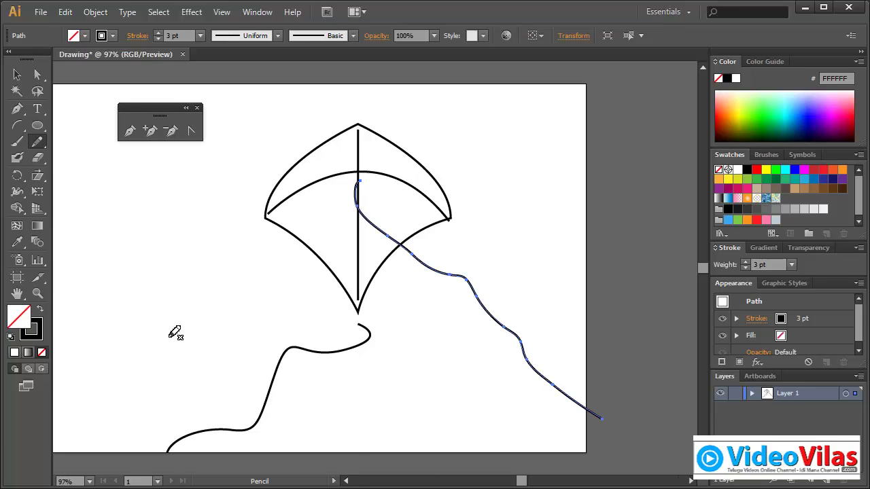
click(17, 74)
click(129, 148)
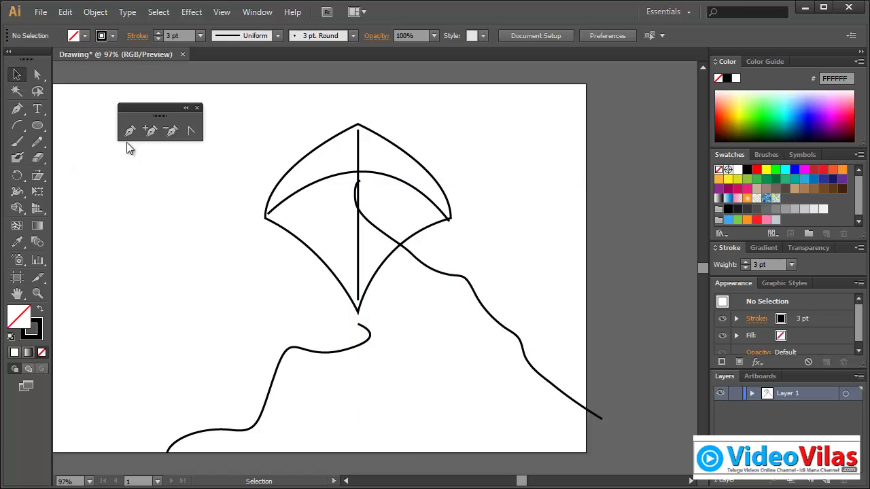
Add a small triangle bow at the kite's tip with the Pen, then deselect.
click(130, 131)
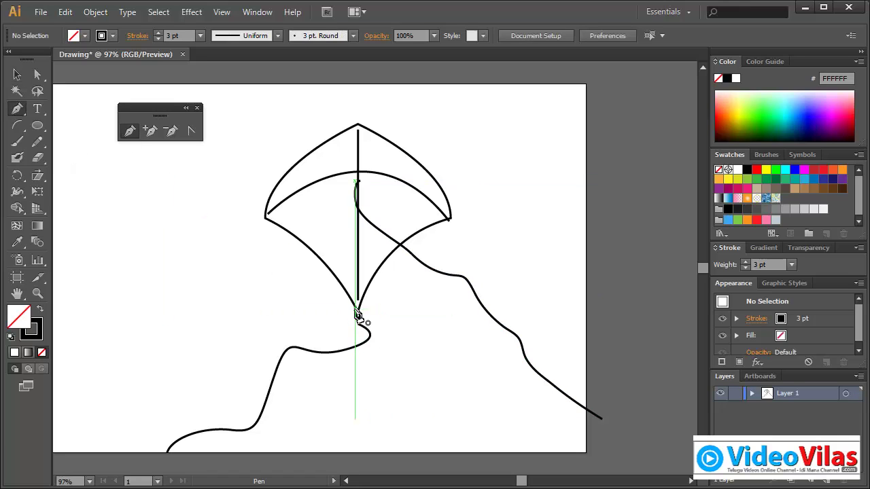
mouse_move(359, 318)
mouse_down()
mouse_move(346, 330)
mouse_move(372, 335)
mouse_move(359, 304)
mouse_up()
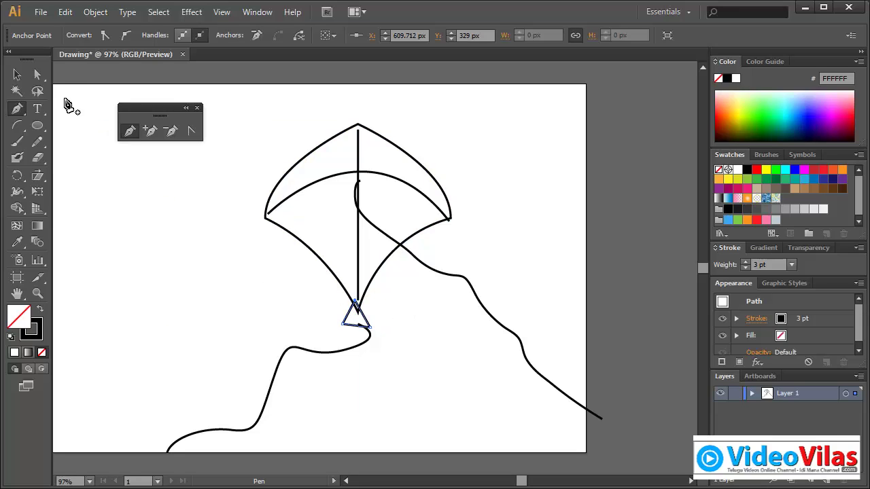
click(17, 75)
click(102, 217)
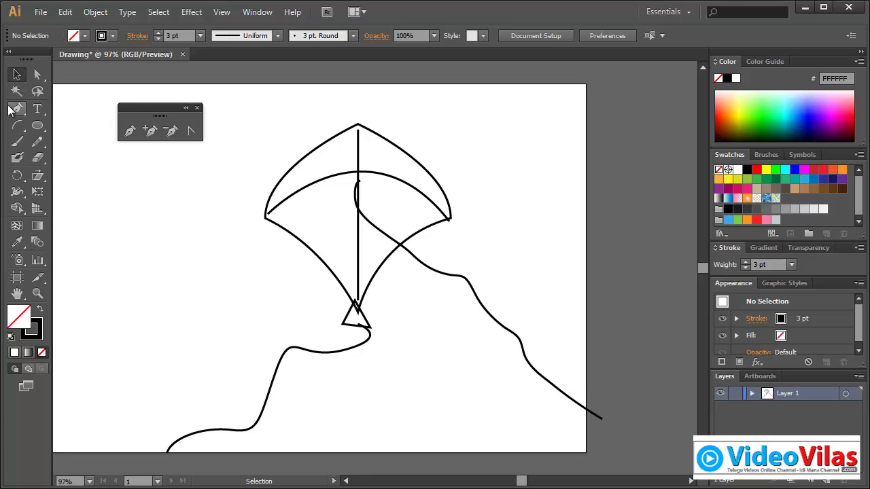
Delete the whole kite drawing, reset fill and stroke to defaults, and close the floating Pen panel.
drag(257, 116, 498, 382)
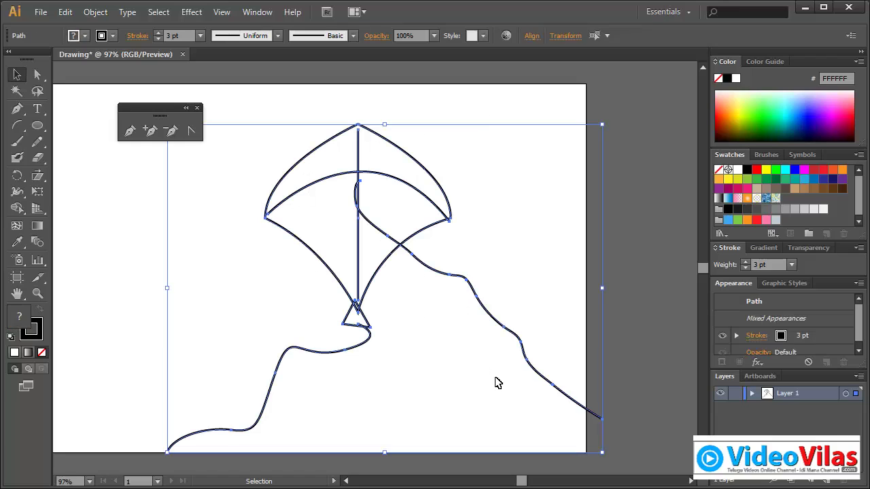
key(Delete)
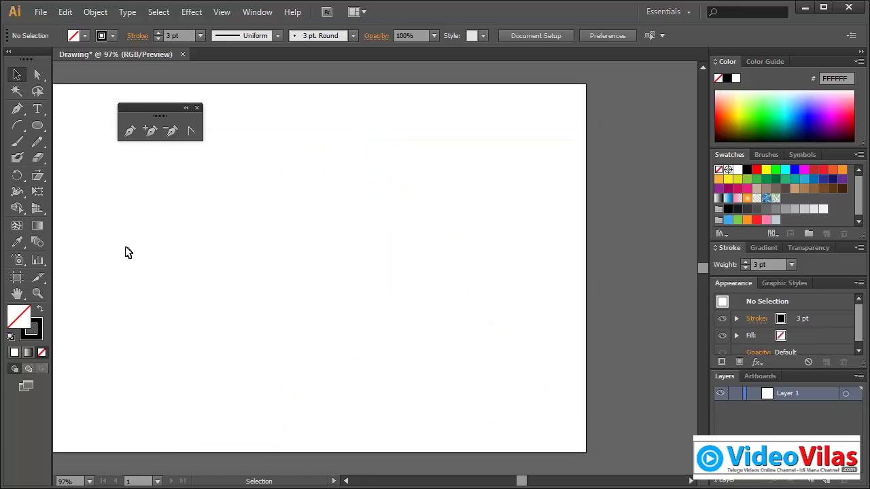
click(10, 338)
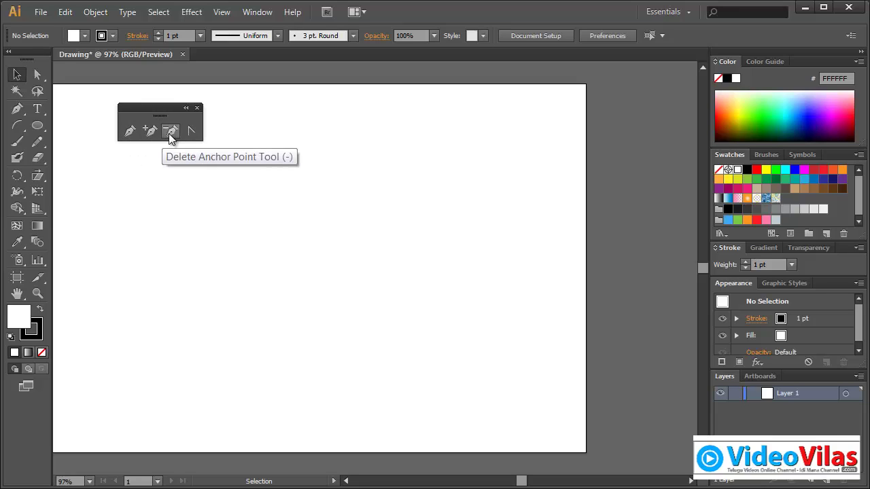
click(197, 107)
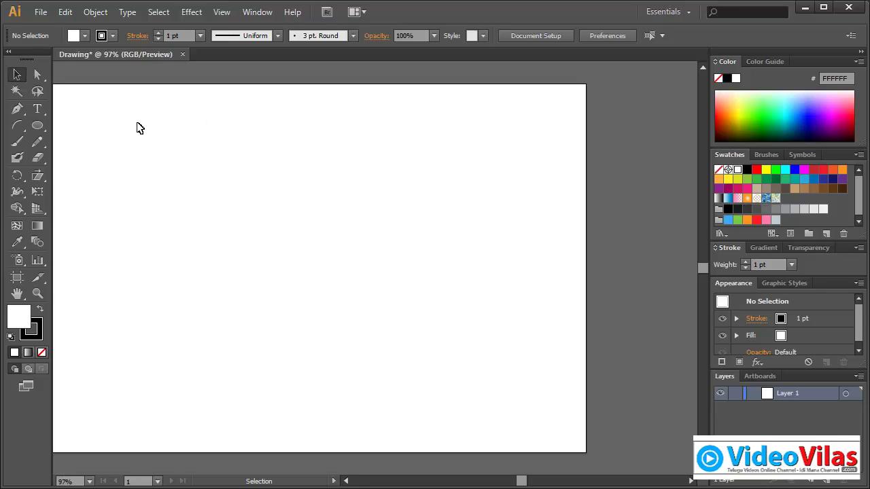
Browse the pencil and line tool groups, choose straight line segments, and shift the view left.
mouse_move(37, 141)
mouse_down()
mouse_move(96, 149)
mouse_move(95, 164)
mouse_move(96, 142)
mouse_up()
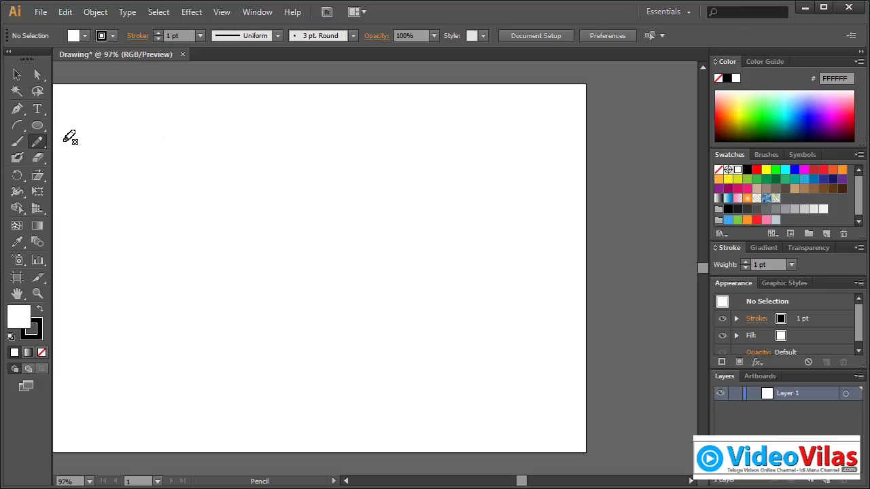
drag(22, 130, 97, 123)
click(17, 74)
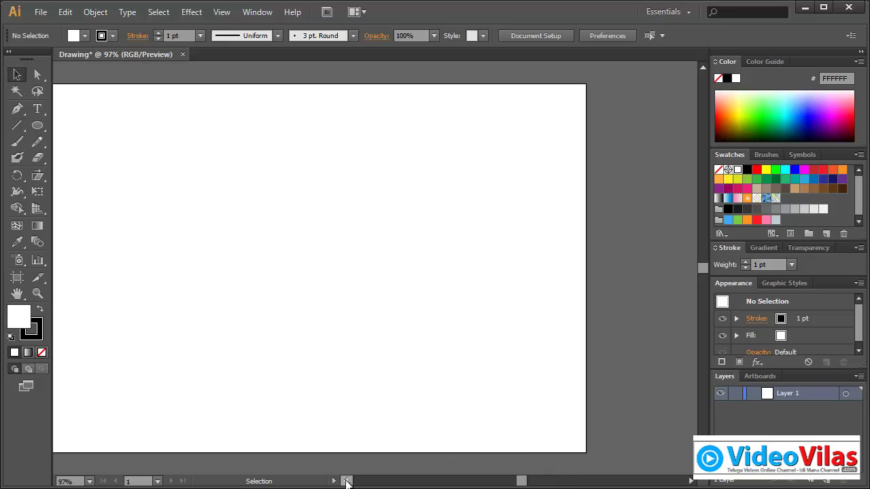
click(346, 482)
click(347, 481)
click(347, 482)
click(346, 482)
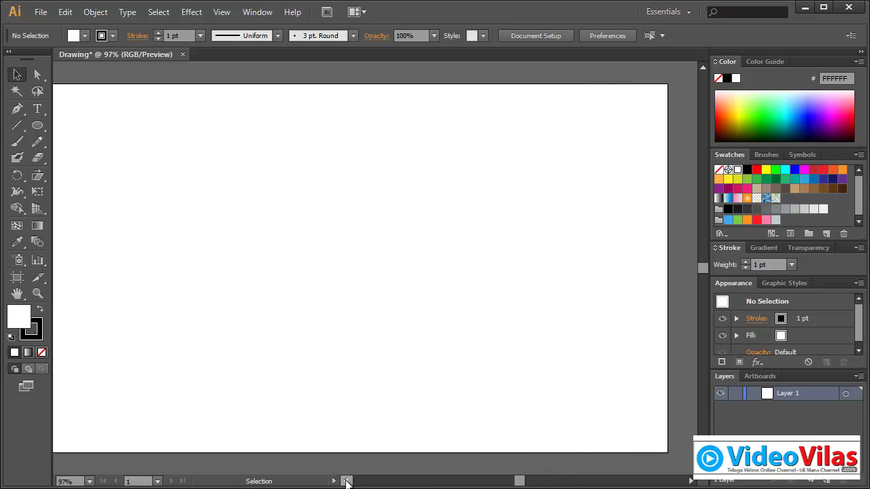
click(347, 481)
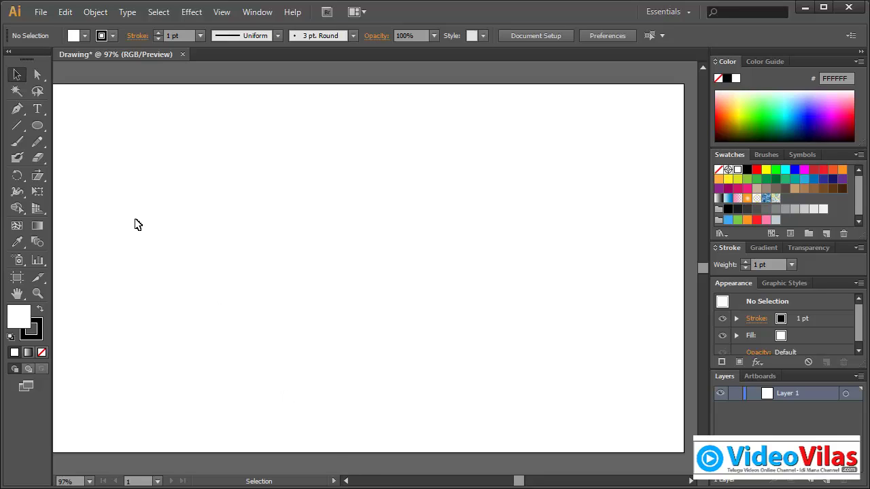
Draw a freehand cloud outline at the upper left with the Pencil tool, then deselect it.
click(39, 144)
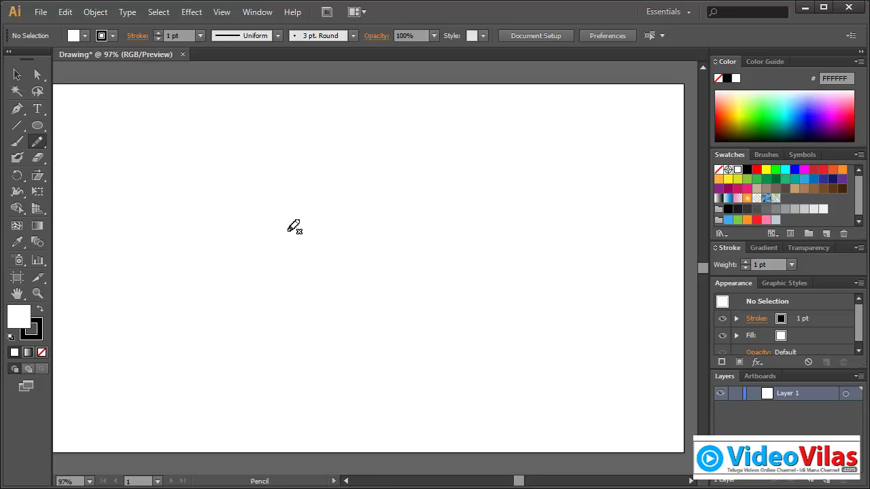
mouse_move(251, 172)
mouse_down()
mouse_move(211, 145)
mouse_move(197, 168)
mouse_move(127, 223)
mouse_move(192, 240)
mouse_move(246, 225)
mouse_move(251, 172)
mouse_up()
click(17, 75)
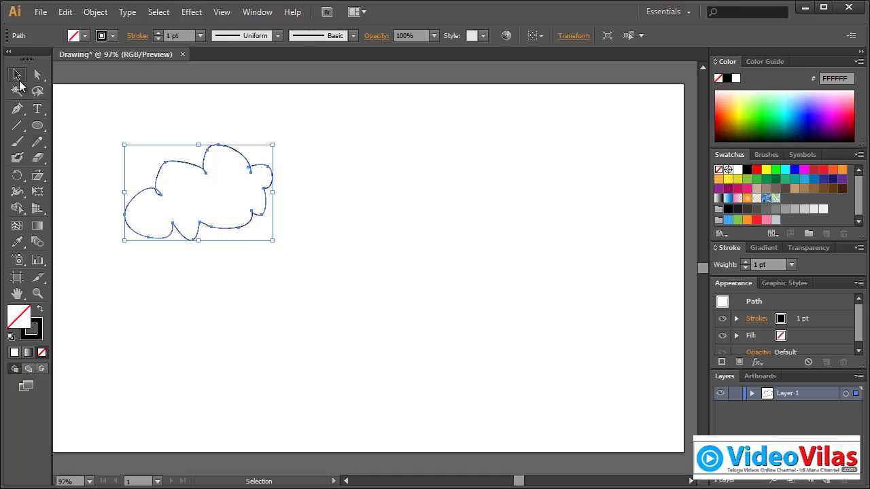
click(203, 130)
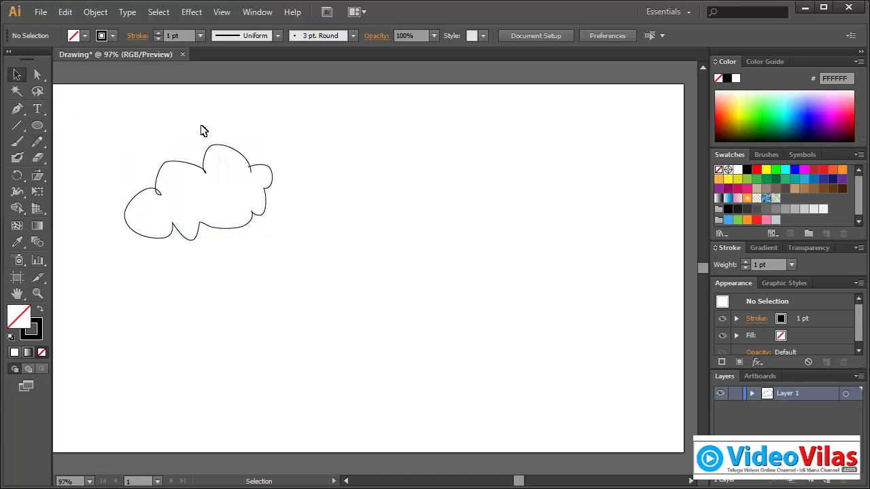
Draw the closed arrow-shaped signboard with a pointed tip on the right using the Pen tool.
click(17, 109)
click(555, 132)
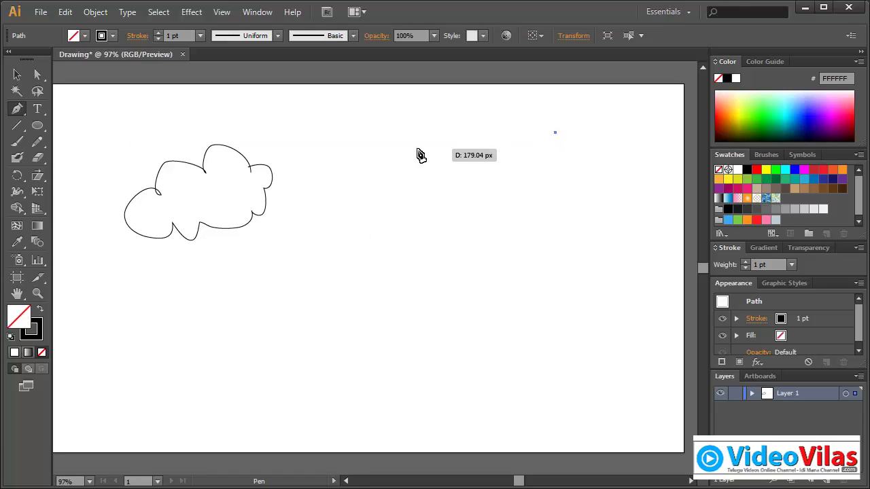
click(331, 150)
click(326, 189)
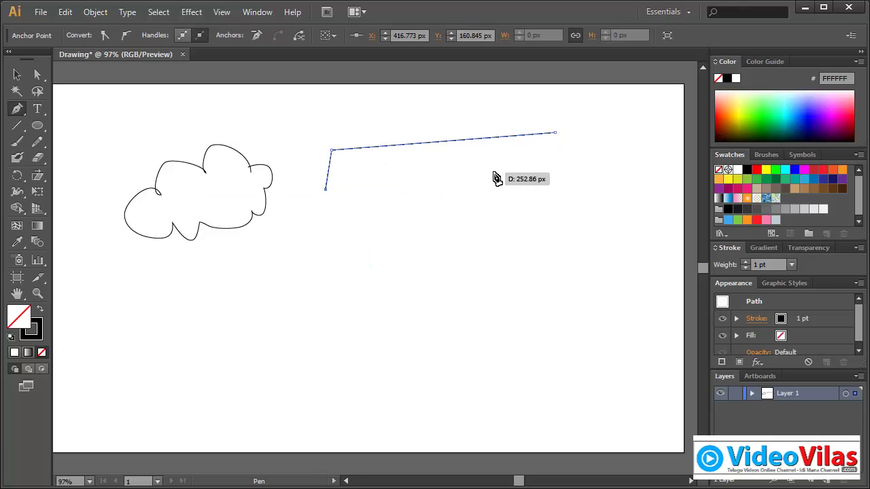
click(555, 170)
click(594, 145)
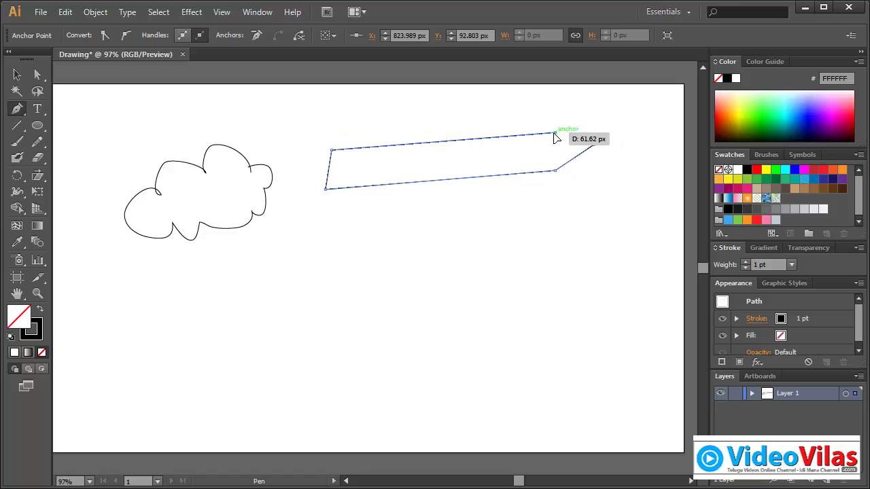
click(555, 133)
Draw the tapering post beneath the signboard, then select both the signboard and the post.
click(430, 175)
drag(396, 363, 426, 363)
click(442, 171)
click(431, 176)
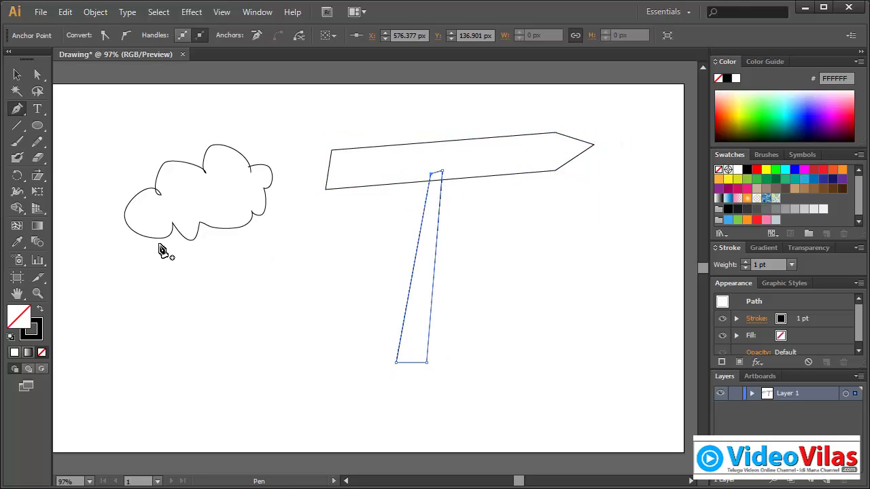
click(17, 74)
click(303, 172)
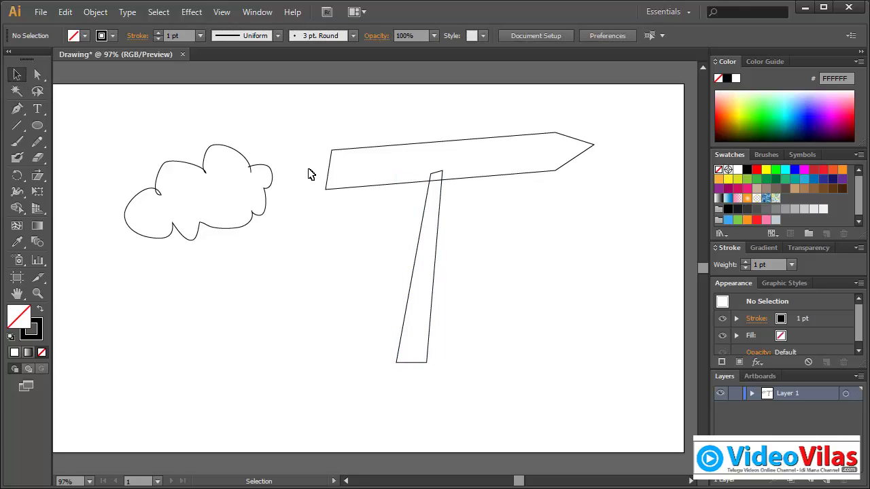
drag(401, 108, 480, 245)
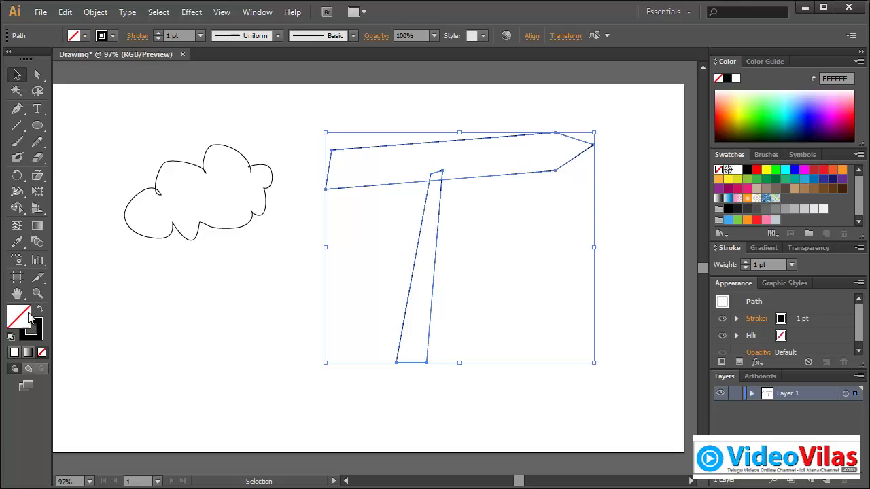
Fill the signpost with white, then select the cloud and fill it white too.
click(14, 352)
click(260, 229)
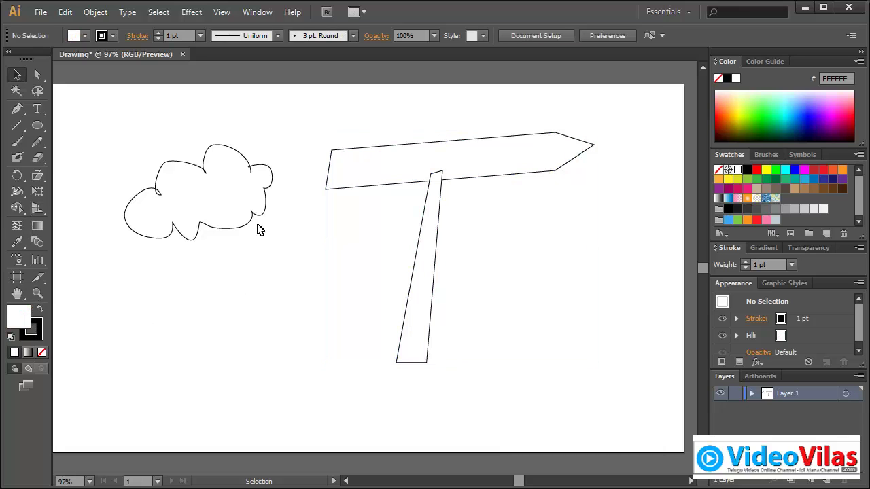
drag(270, 120, 204, 182)
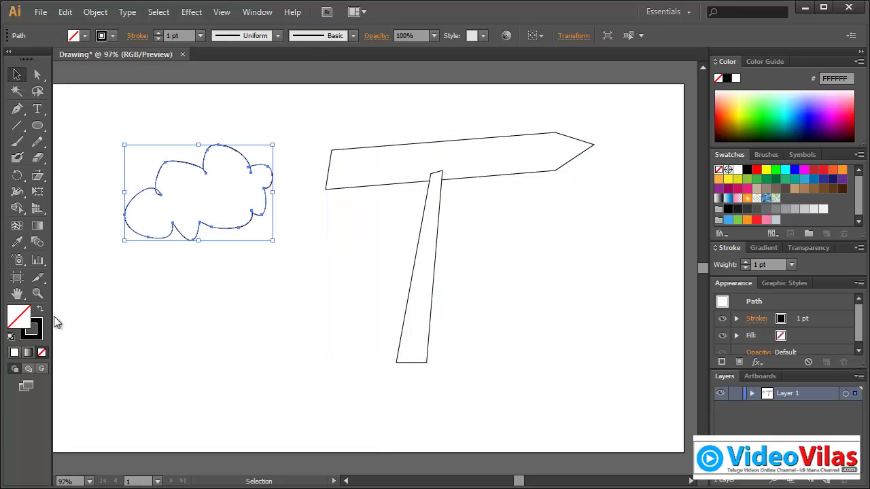
click(14, 352)
click(184, 314)
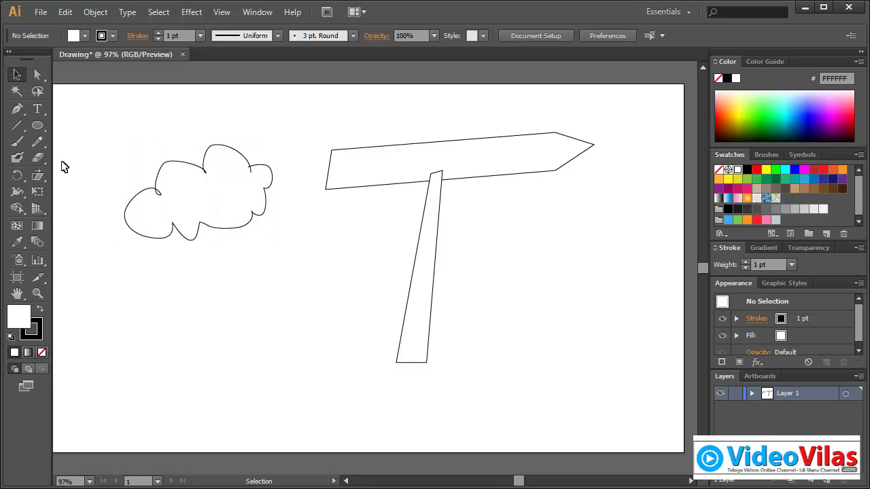
drag(17, 125, 85, 140)
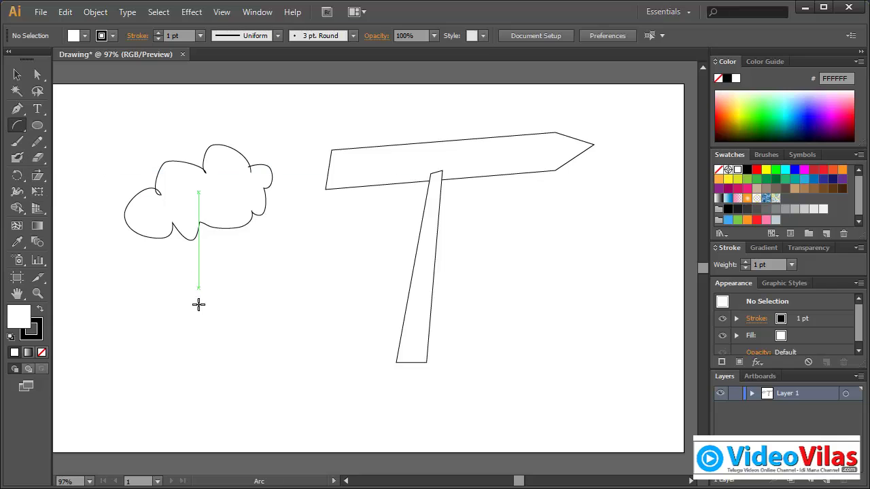
Draw a concave arc with slope -82 below the cloud, then a straight line across it.
double_click(17, 125)
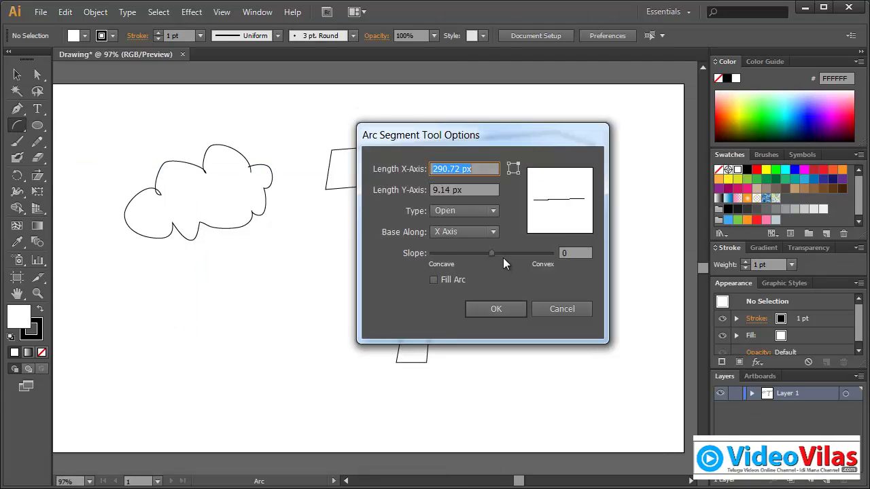
drag(491, 253, 443, 256)
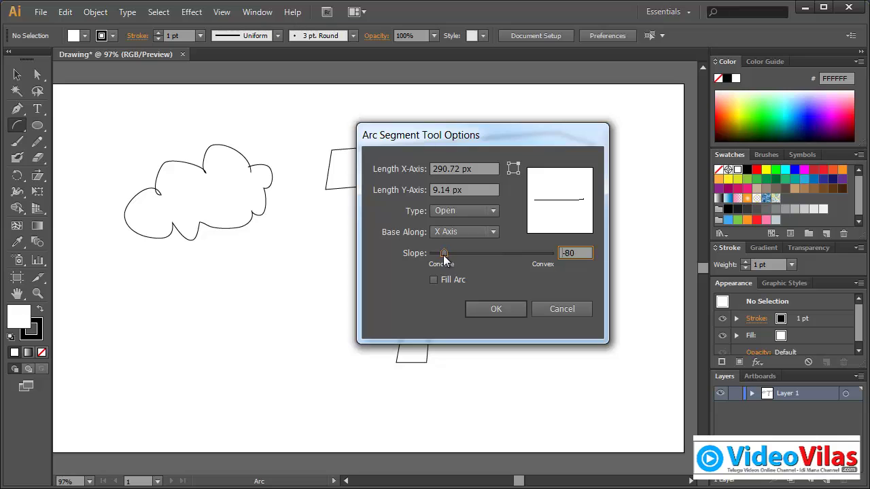
click(496, 312)
drag(215, 355, 333, 258)
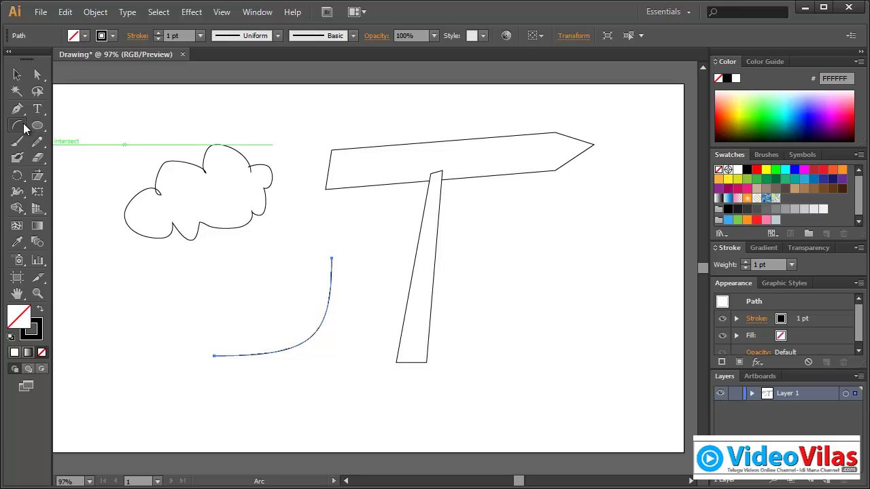
drag(17, 125, 52, 125)
drag(215, 370, 348, 258)
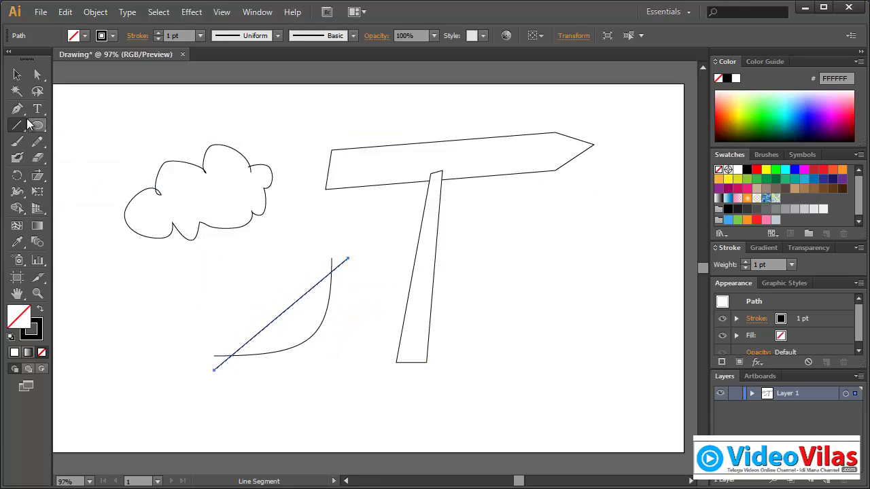
Draw a small spiral, then shrink it and move it onto the curve's corner.
drag(17, 125, 76, 158)
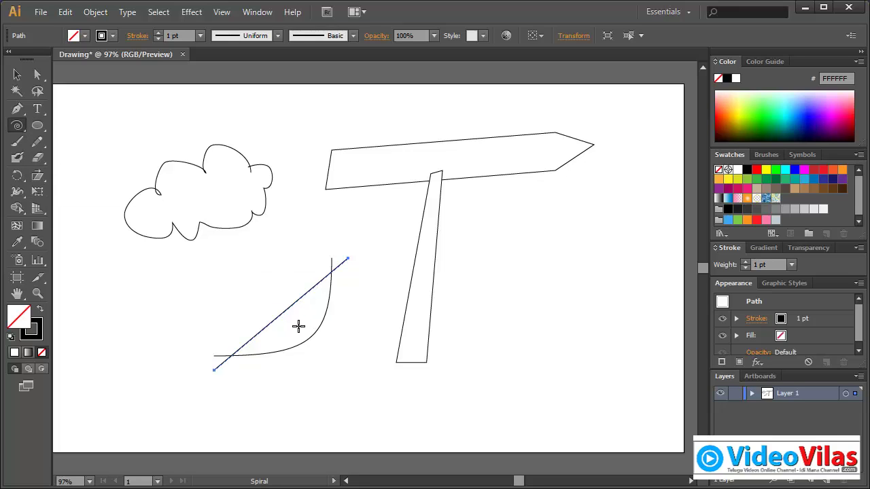
drag(300, 326, 287, 305)
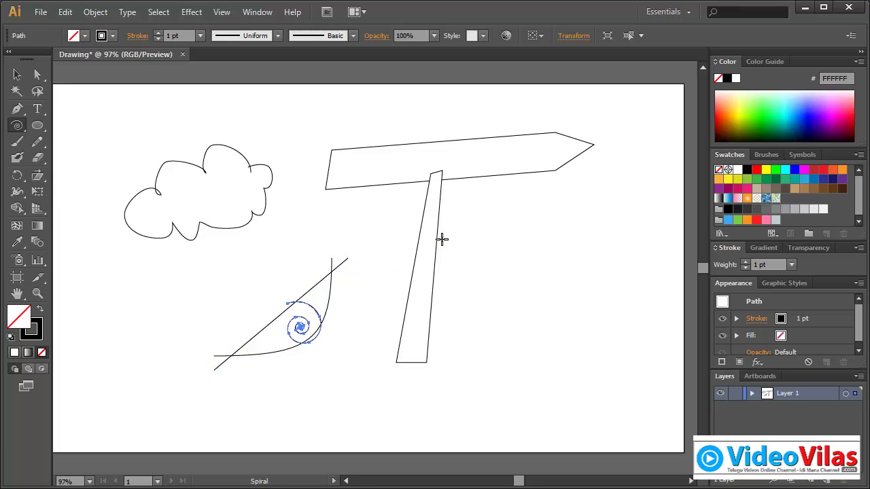
click(17, 74)
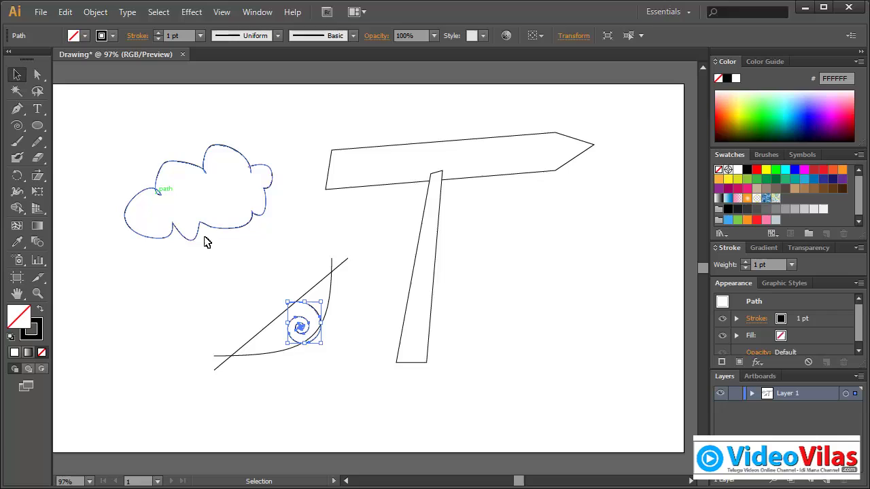
click(280, 299)
mouse_move(307, 327)
mouse_down()
mouse_move(320, 299)
mouse_move(327, 302)
mouse_move(317, 287)
mouse_move(329, 296)
mouse_up()
click(311, 231)
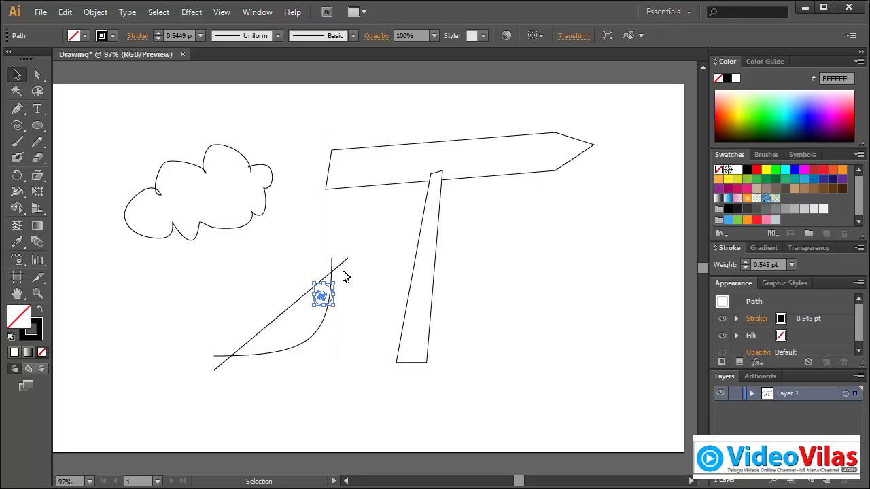
click(214, 275)
Rotate the curve, line and spiral clockwise, then draw another arc beneath them.
drag(215, 275, 320, 392)
click(357, 384)
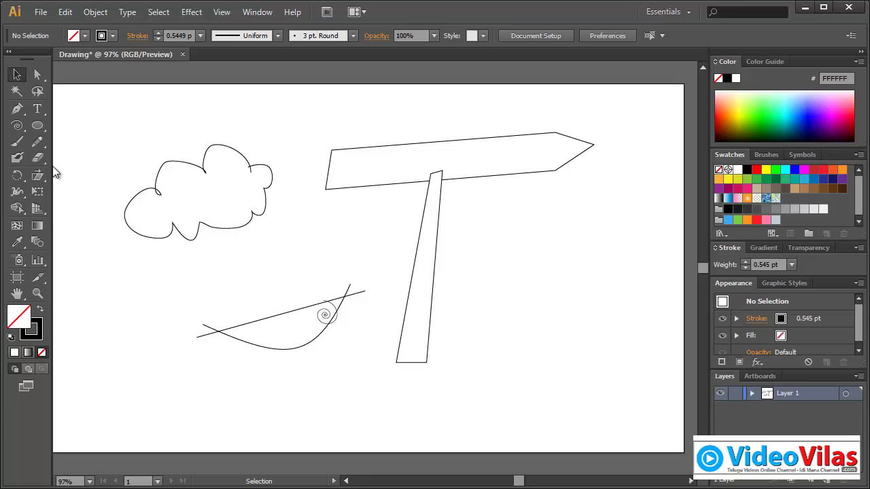
click(22, 126)
drag(23, 126, 81, 145)
drag(284, 329, 217, 385)
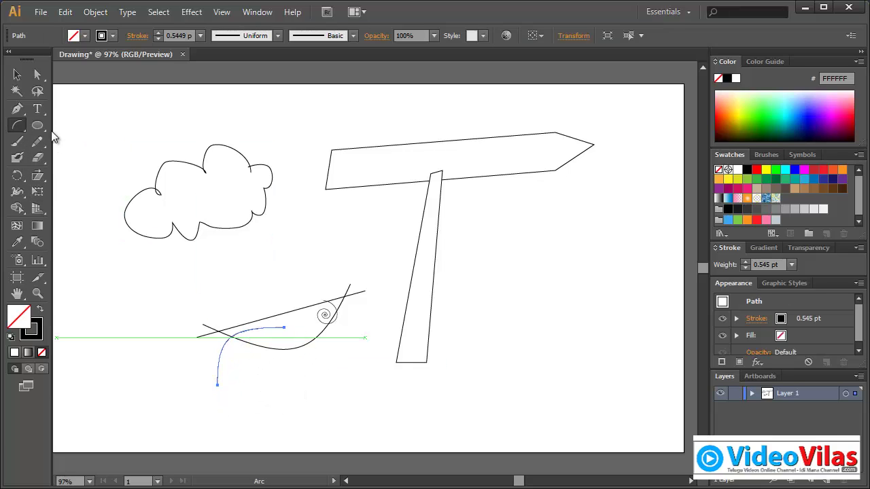
Give the lower sketch paths a 7 pt stroke weight.
click(17, 74)
click(298, 255)
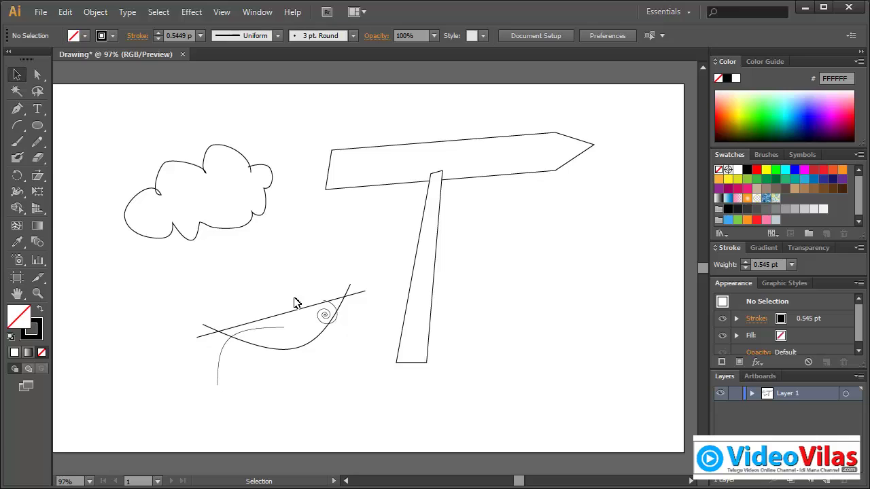
drag(224, 277, 355, 408)
click(202, 36)
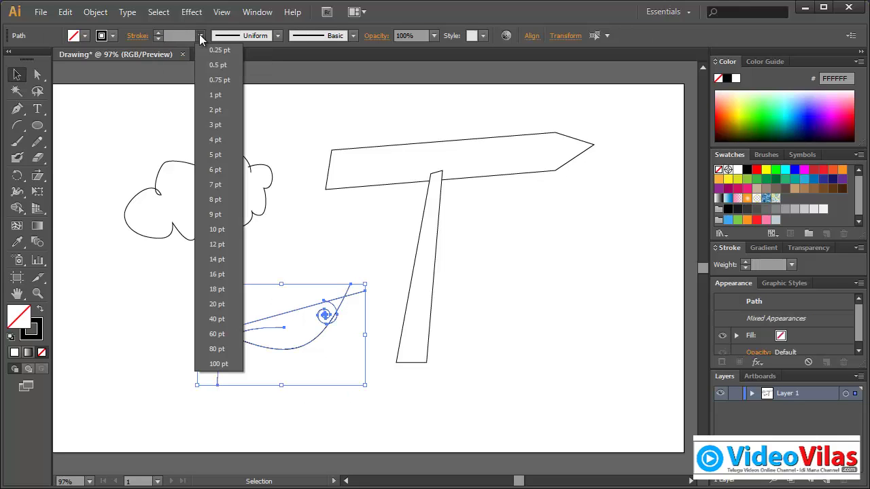
click(220, 184)
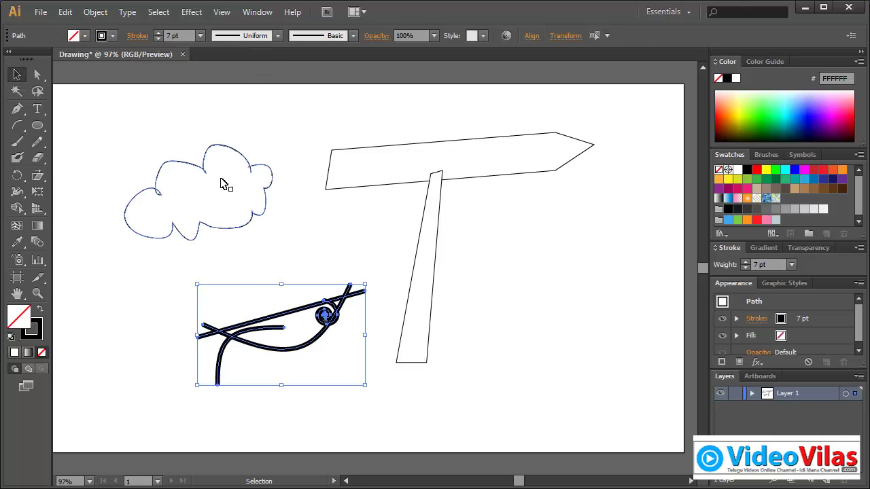
click(279, 139)
Delete every sketch on the artboard and reset fill and stroke to defaults.
drag(138, 120, 524, 396)
key(Delete)
key(d)
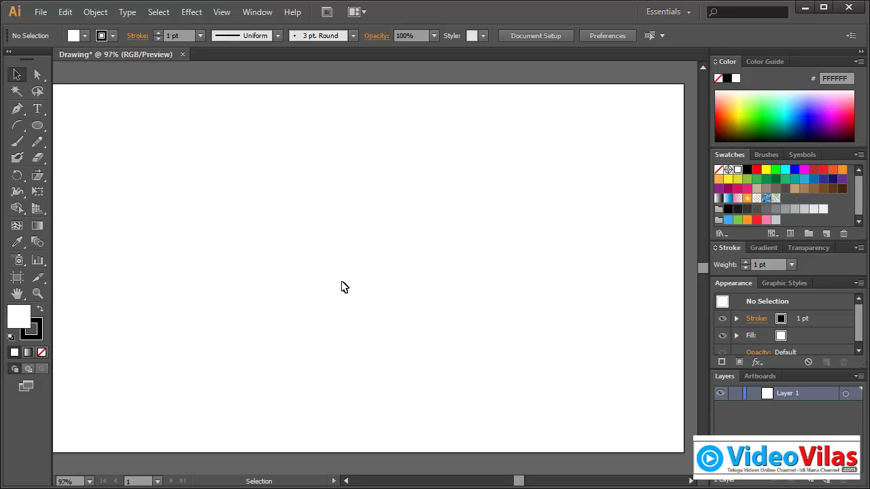
click(41, 14)
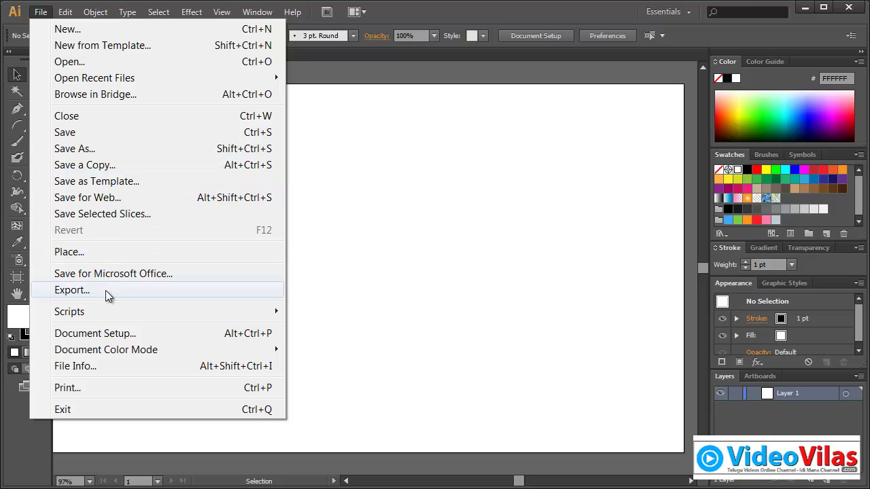
click(92, 156)
click(334, 331)
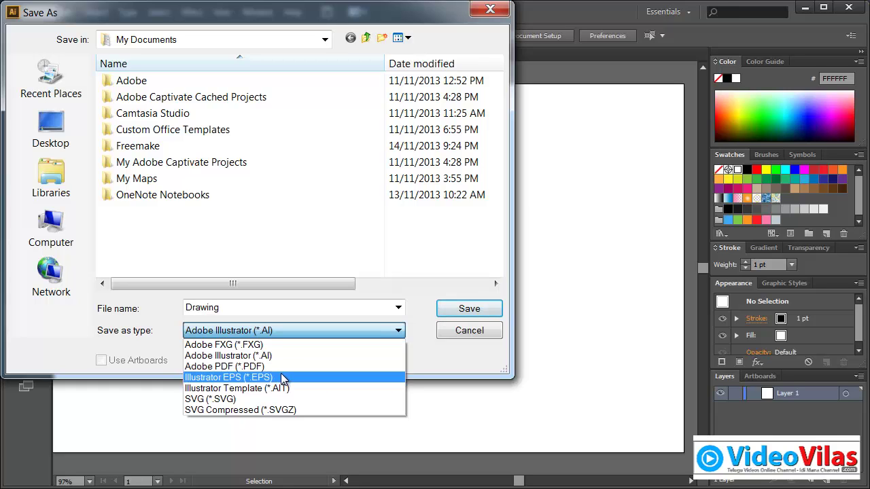
click(497, 332)
click(498, 332)
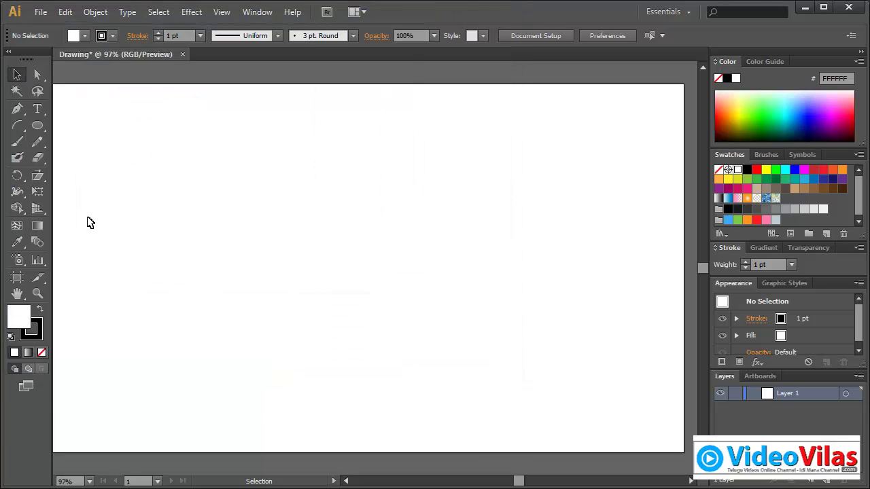
click(41, 13)
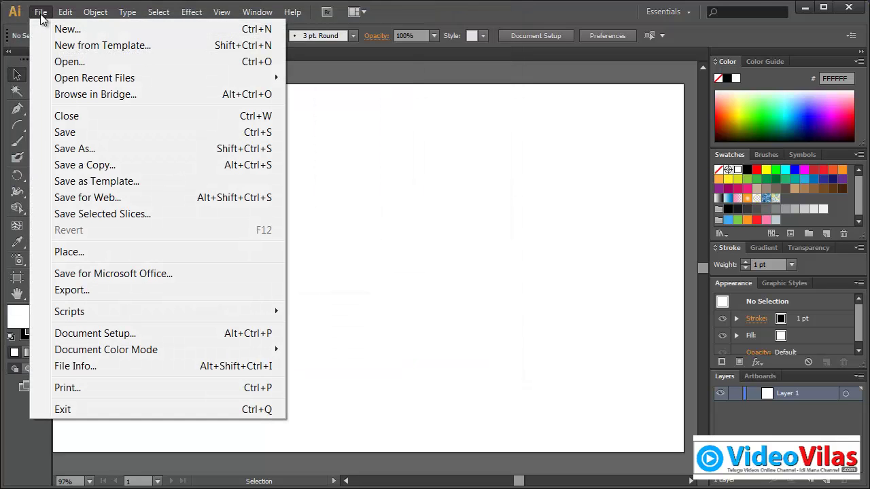
click(97, 291)
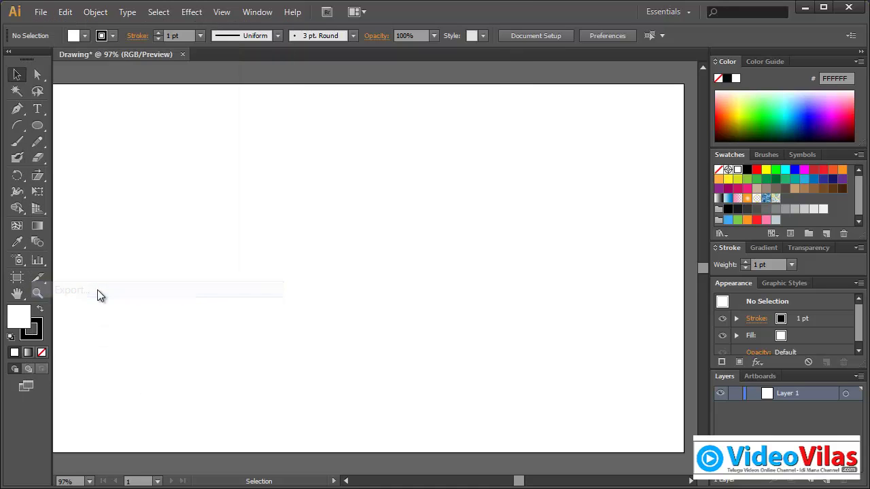
click(286, 331)
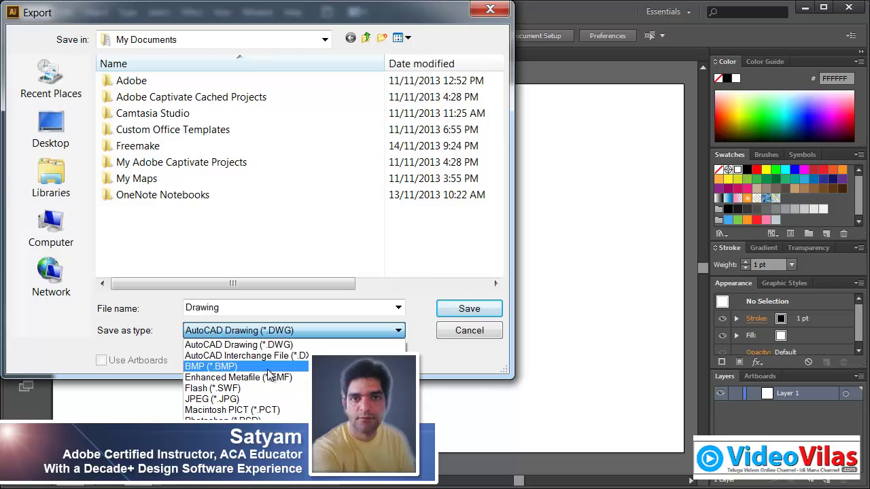
click(471, 331)
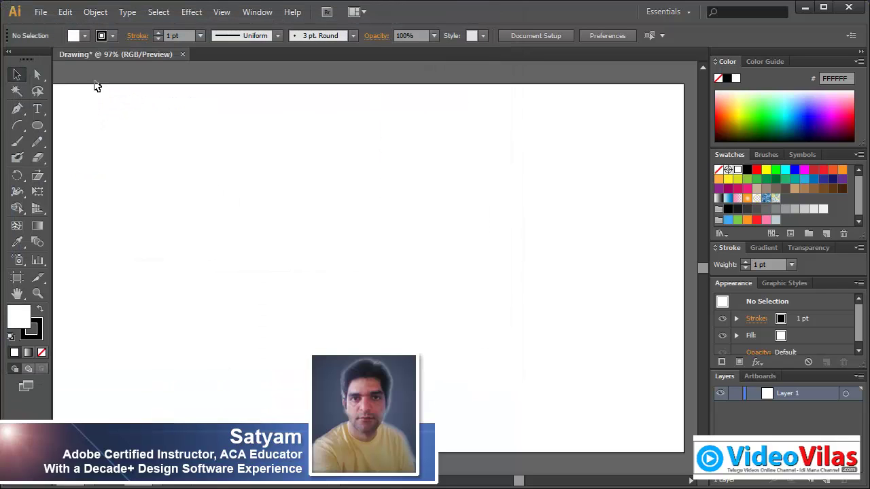
click(41, 12)
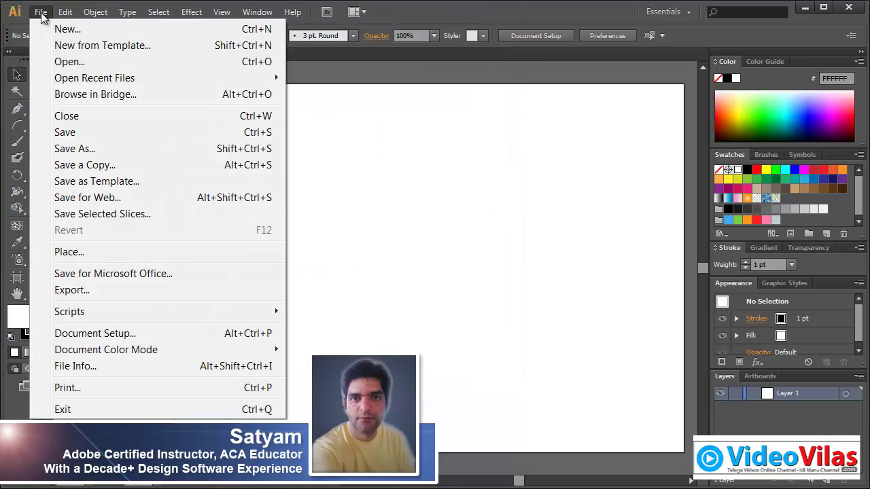
click(112, 275)
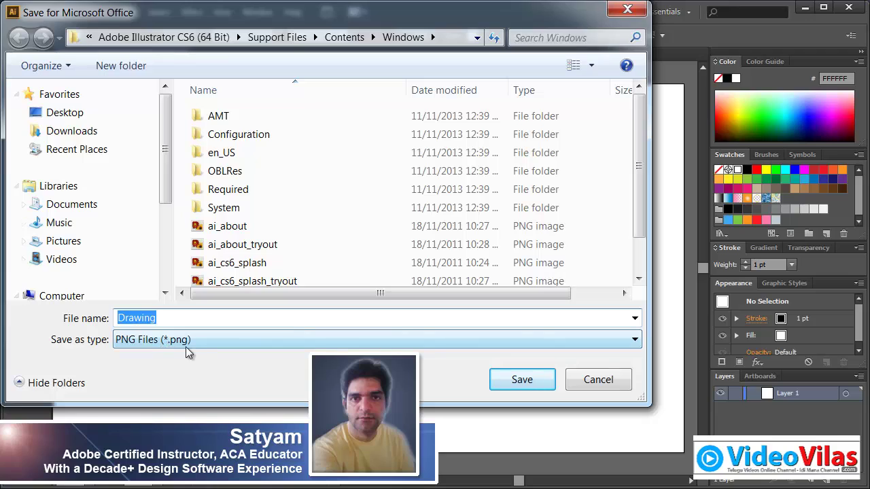
click(190, 343)
click(190, 343)
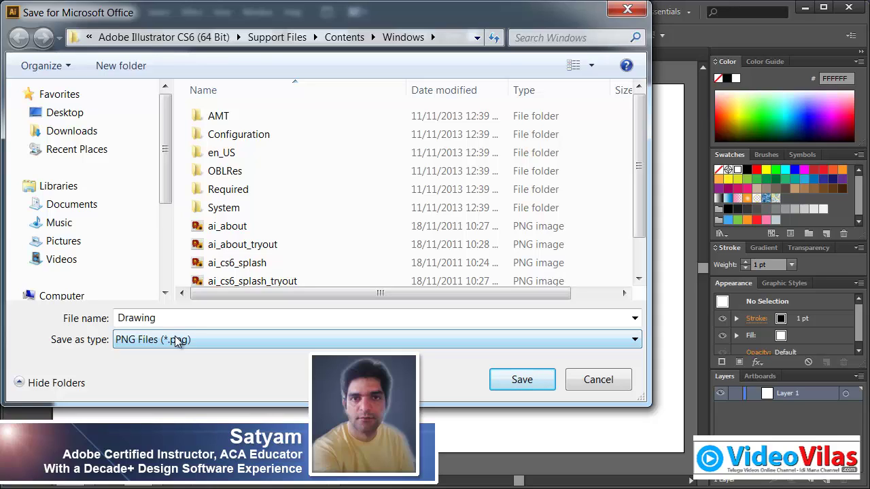
click(608, 385)
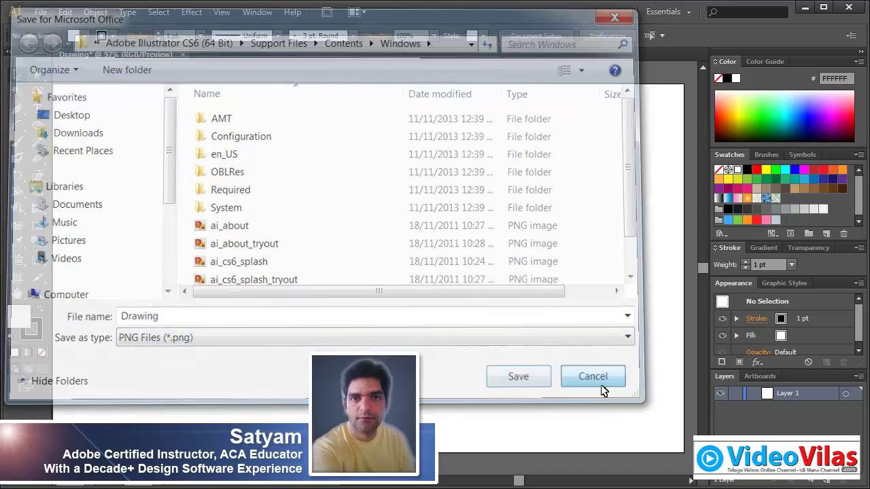
click(41, 11)
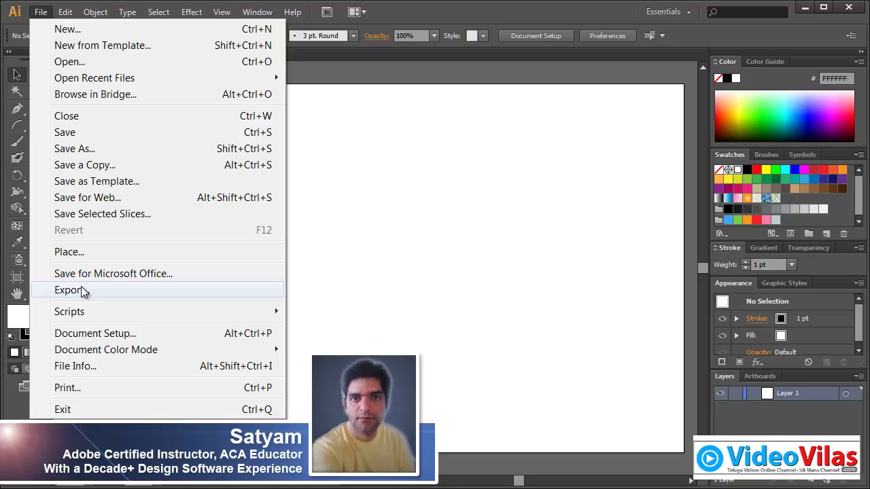
click(106, 147)
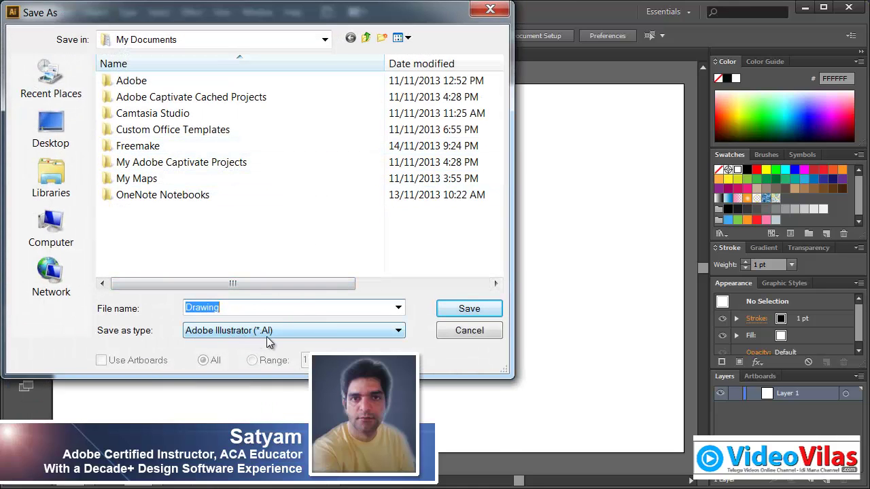
click(454, 334)
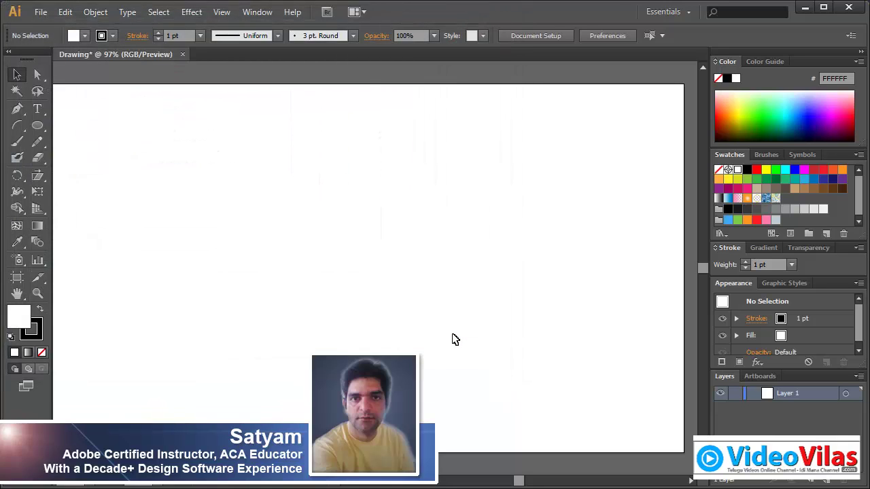